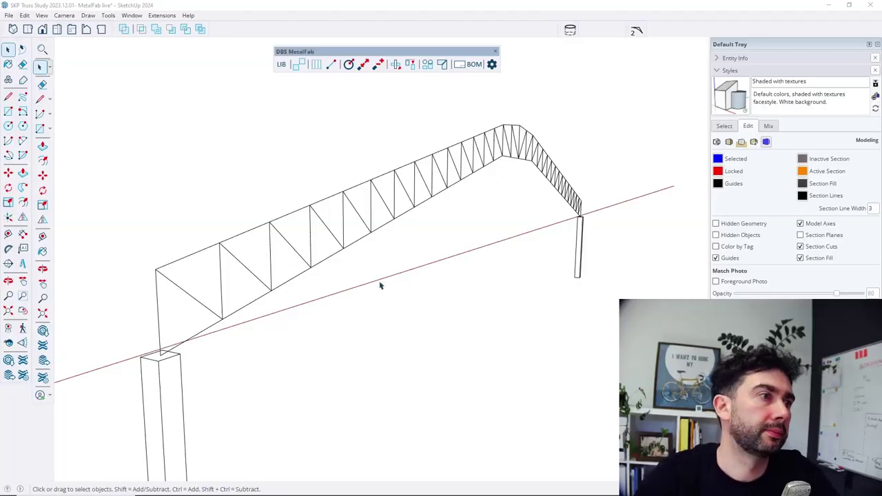
Orbit around the columns until the truss is seen edge-on.
mouse_move(144, 349)
middle_down()
mouse_move(324, 338)
mouse_move(232, 331)
mouse_move(209, 343)
middle_up()
mouse_move(541, 304)
middle_down()
mouse_move(386, 319)
mouse_move(333, 354)
mouse_move(548, 268)
mouse_move(616, 220)
mouse_move(488, 256)
mouse_move(362, 214)
mouse_move(474, 218)
mouse_move(236, 268)
mouse_move(469, 241)
mouse_move(505, 246)
mouse_move(472, 266)
mouse_move(494, 244)
mouse_move(351, 299)
middle_up()
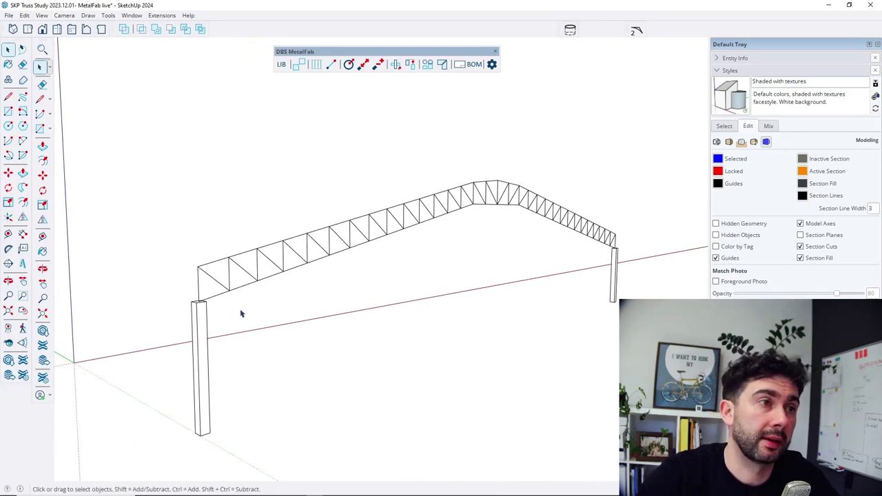
middle_drag(241, 314, 390, 258)
middle_drag(490, 208, 473, 215)
mouse_move(531, 271)
middle_down()
mouse_move(411, 271)
mouse_move(411, 228)
mouse_move(603, 268)
mouse_move(522, 270)
middle_up()
scroll(207, 318, up, 5)
middle_drag(164, 342, 283, 345)
Select a diagonal, a vertical and two top chord segments of the truss.
click(269, 316)
click(308, 234)
click(296, 218)
click(324, 206)
scroll(191, 296, down, 2)
scroll(191, 296, down, 2)
scroll(199, 343, down, 1)
Turn the truss to face the viewer and box-select its top chord edges.
middle_drag(199, 342, 453, 351)
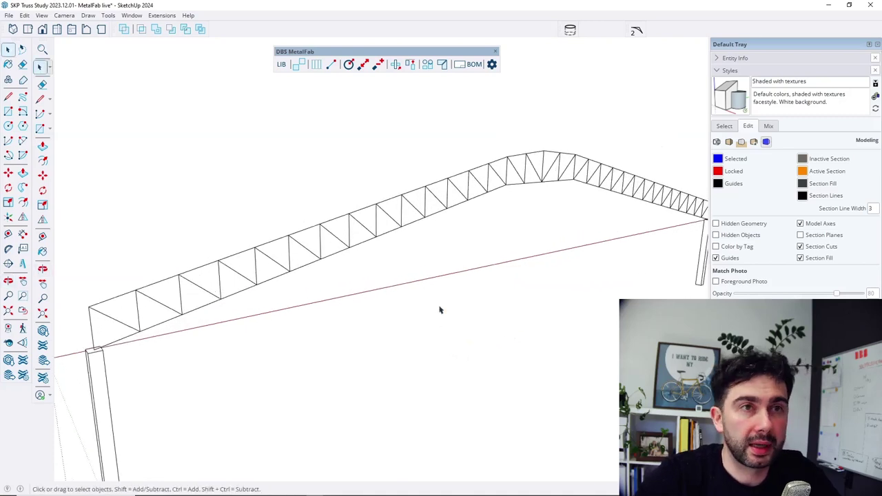
middle_drag(439, 310, 245, 305)
scroll(173, 308, up, 4)
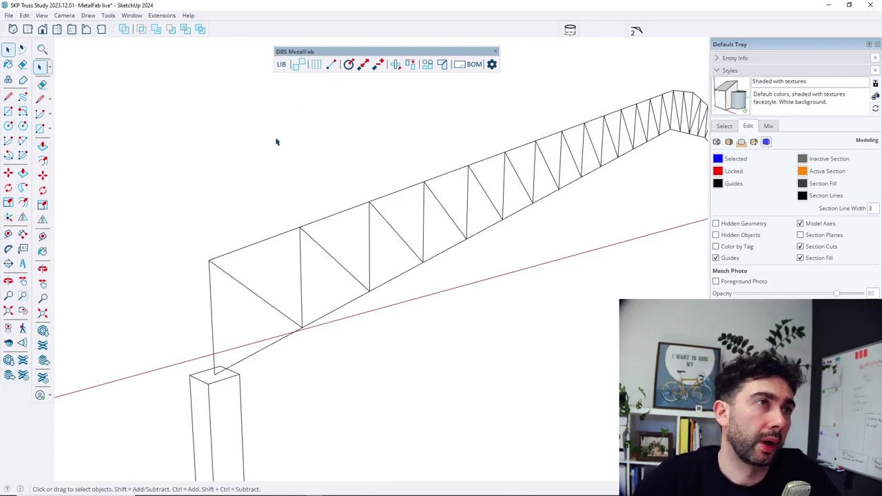
middle_drag(276, 341, 357, 260)
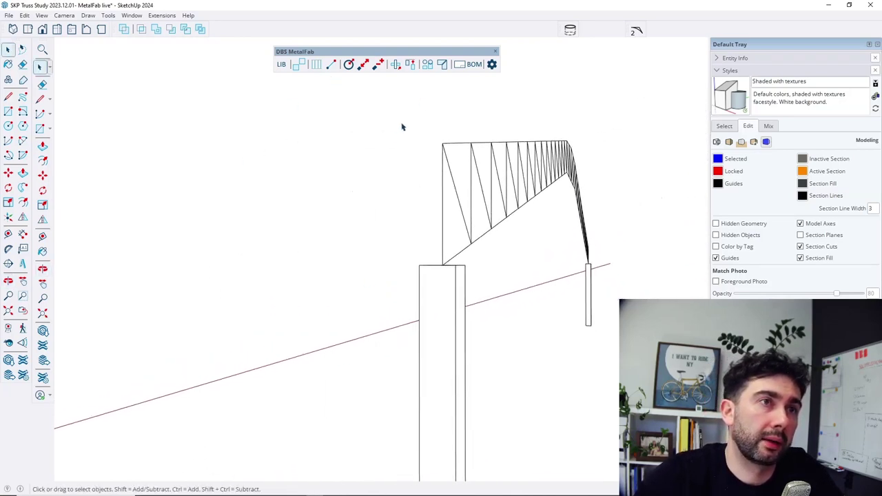
middle_drag(436, 179, 455, 177)
drag(451, 104, 597, 151)
From an angled view, box-select edges across the truss near the left column.
middle_drag(596, 174, 184, 180)
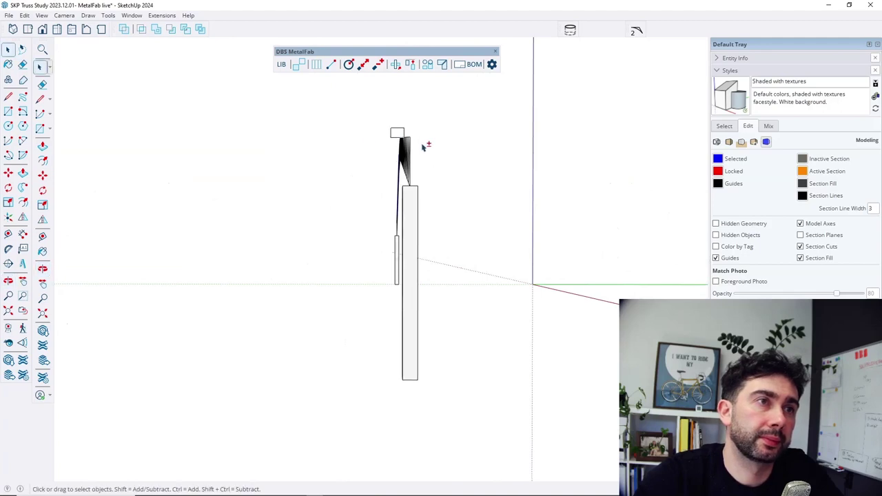
middle_drag(411, 204, 307, 151)
drag(341, 172, 433, 190)
middle_drag(400, 198, 356, 163)
drag(289, 131, 304, 157)
middle_drag(303, 157, 344, 154)
scroll(351, 148, up, 3)
drag(270, 129, 317, 137)
middle_drag(317, 138, 267, 176)
Box-select the upper truss members next to the column.
drag(233, 118, 164, 112)
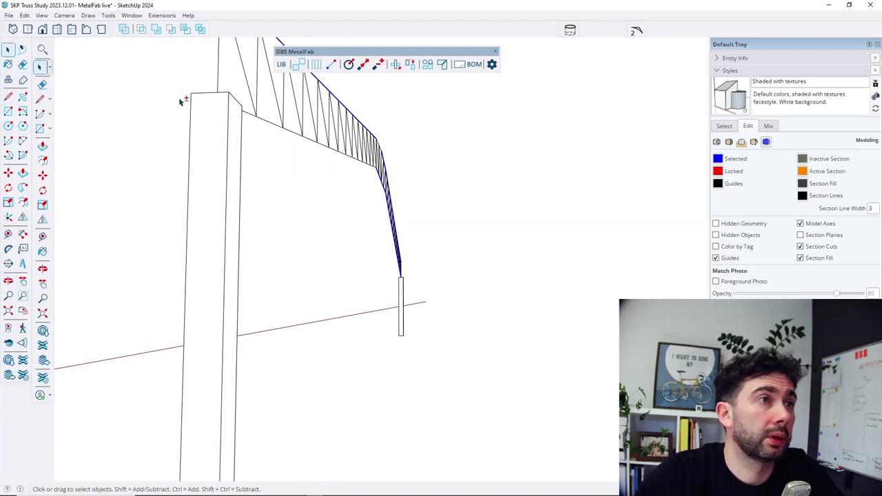
middle_drag(234, 173, 288, 202)
drag(225, 94, 320, 148)
scroll(352, 152, down, 5)
middle_drag(352, 152, 186, 191)
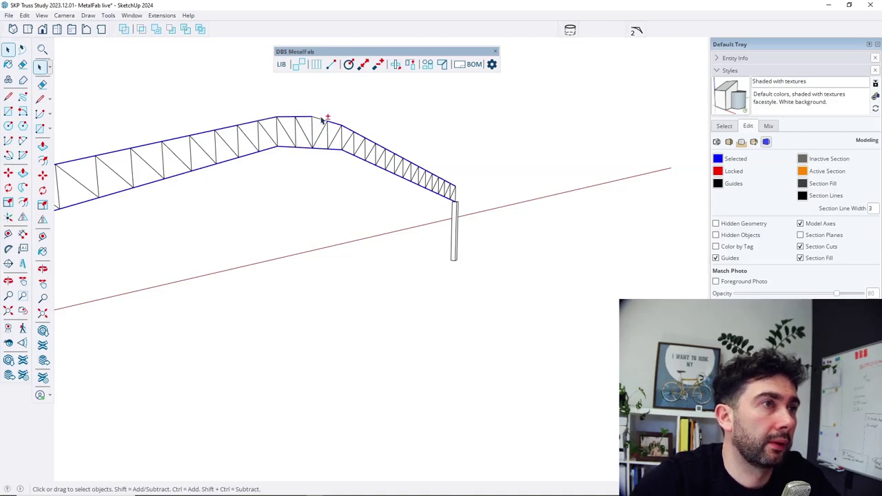
Orbit out to check the whole selected truss with the left column in view.
mouse_move(320, 121)
middle_down()
mouse_move(240, 158)
mouse_move(126, 149)
middle_up()
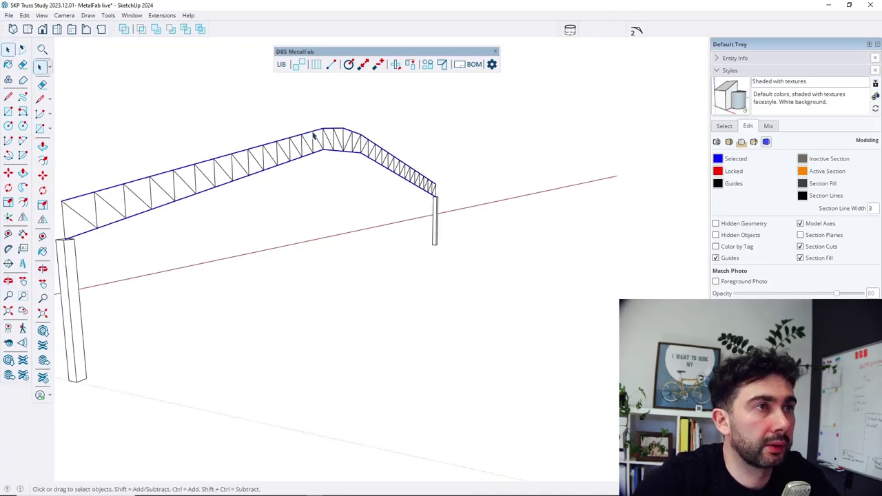
mouse_move(216, 160)
middle_down()
mouse_move(432, 150)
mouse_move(164, 186)
middle_up()
scroll(165, 191, up, 3)
mouse_move(280, 169)
middle_down()
mouse_move(311, 163)
mouse_move(261, 173)
middle_up()
scroll(381, 181, down, 2)
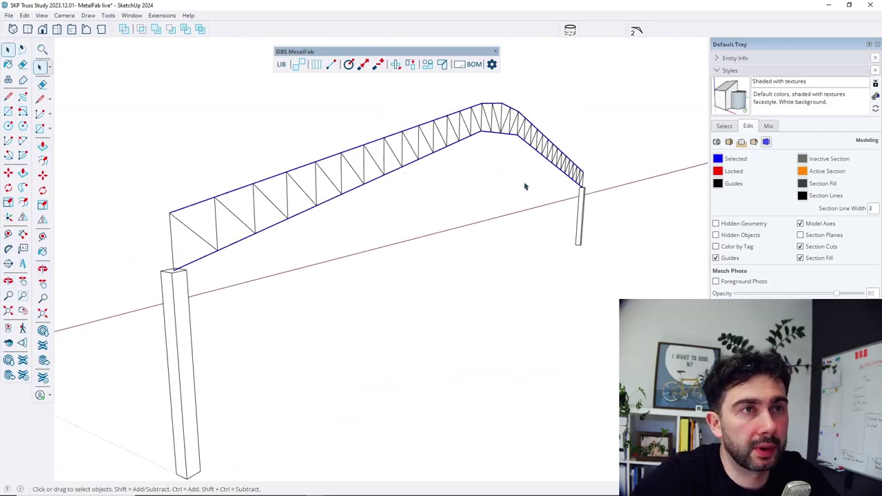
mouse_move(517, 190)
middle_down()
mouse_move(445, 201)
mouse_move(461, 202)
mouse_move(315, 195)
middle_up()
click(491, 64)
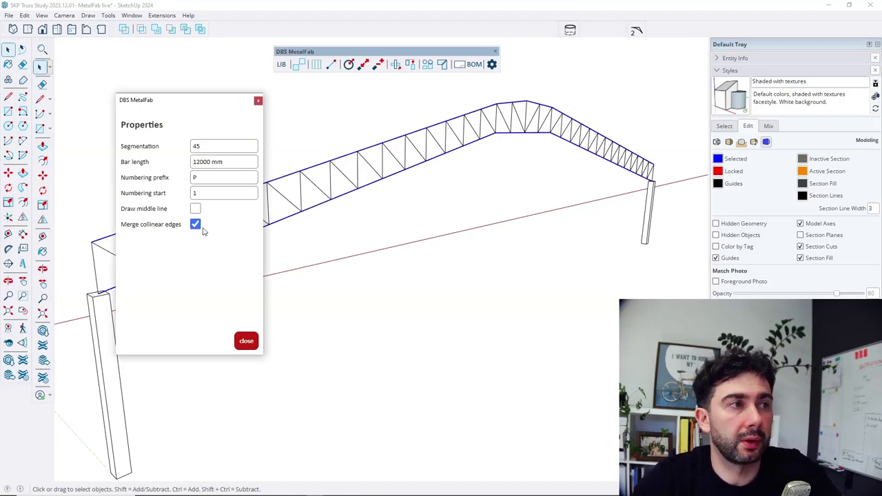
click(257, 101)
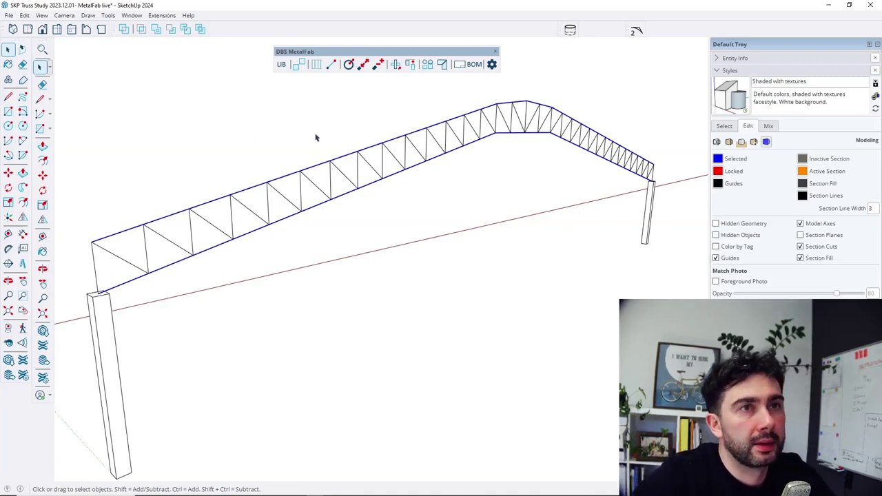
middle_drag(530, 208, 519, 248)
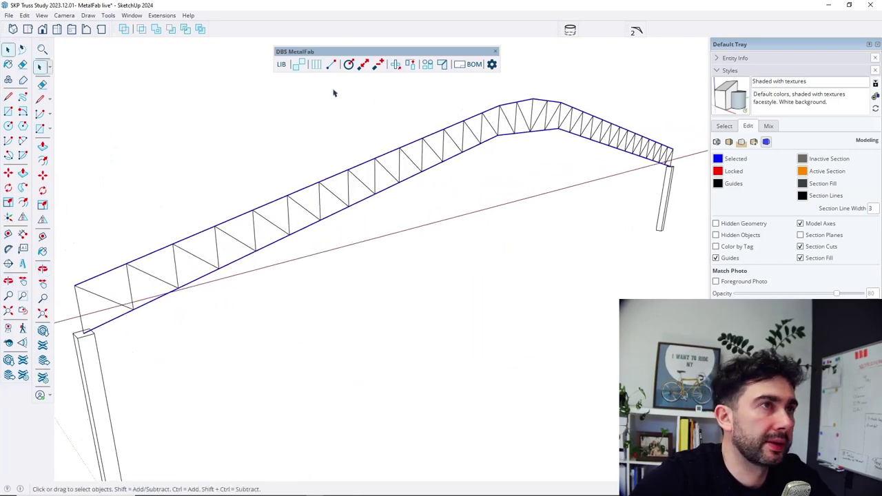
Draw Rectangular RE-50x50x4 steel tubes along the selected truss edges.
click(316, 64)
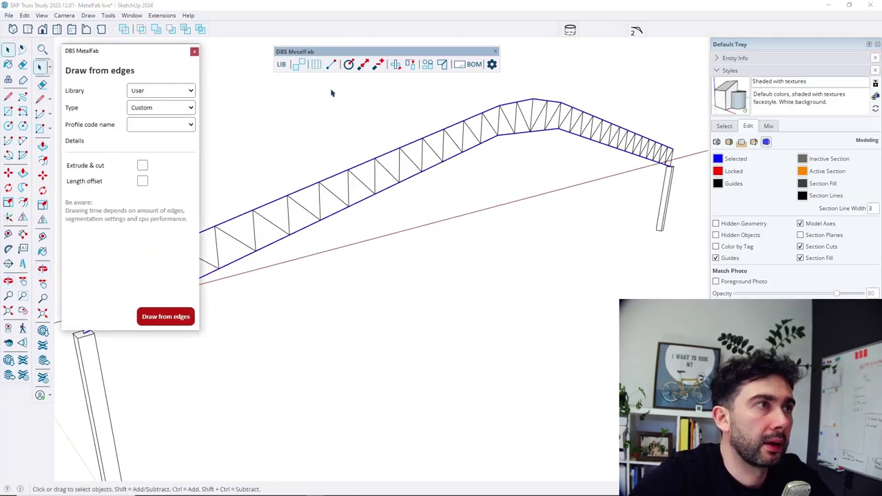
scroll(540, 189, down, 2)
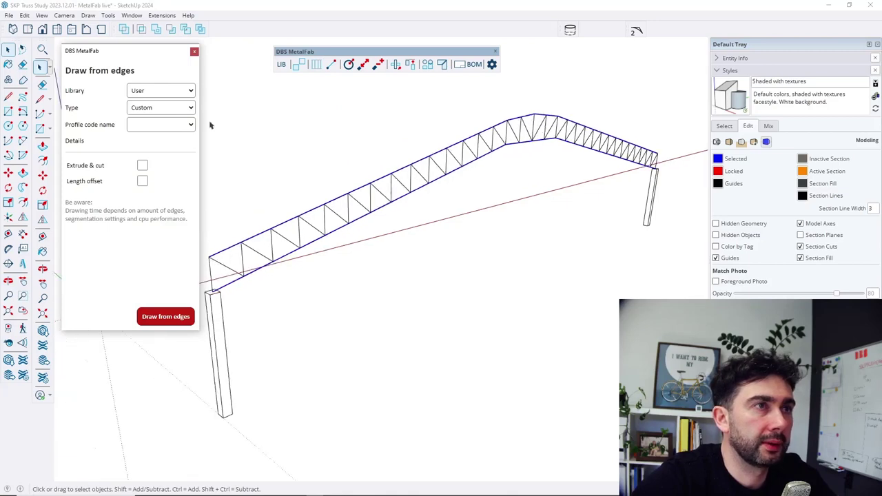
click(162, 108)
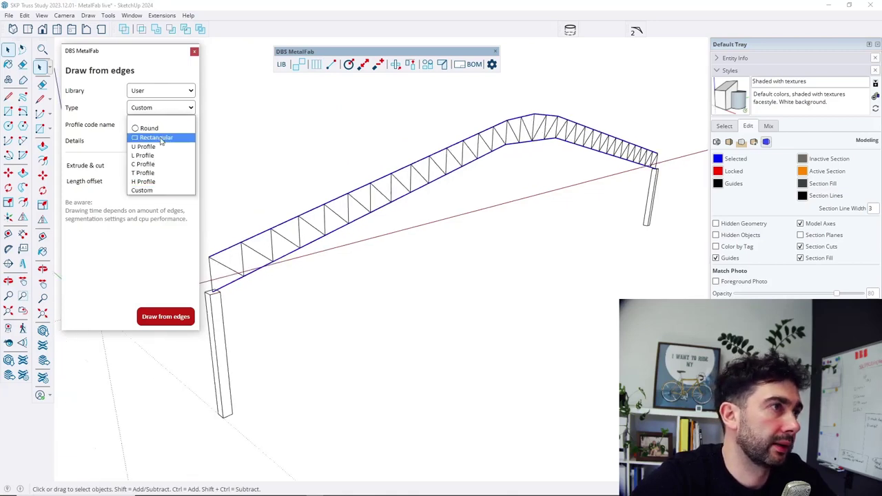
click(151, 133)
click(151, 124)
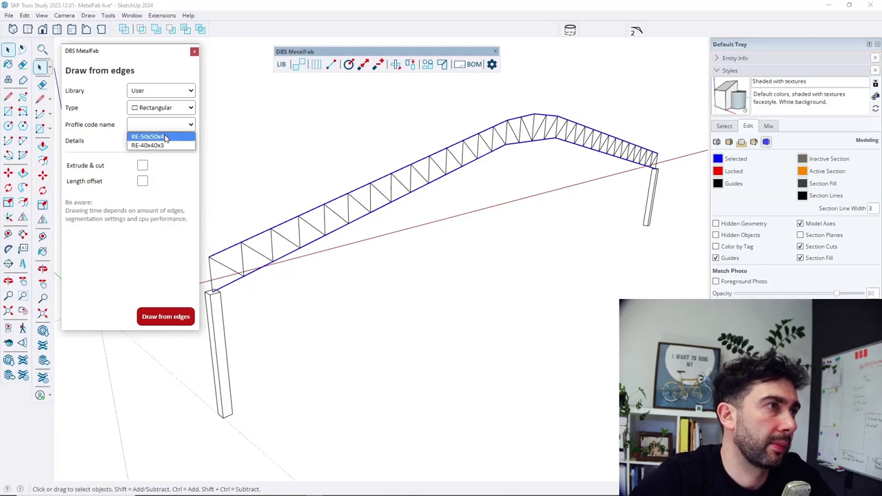
click(164, 137)
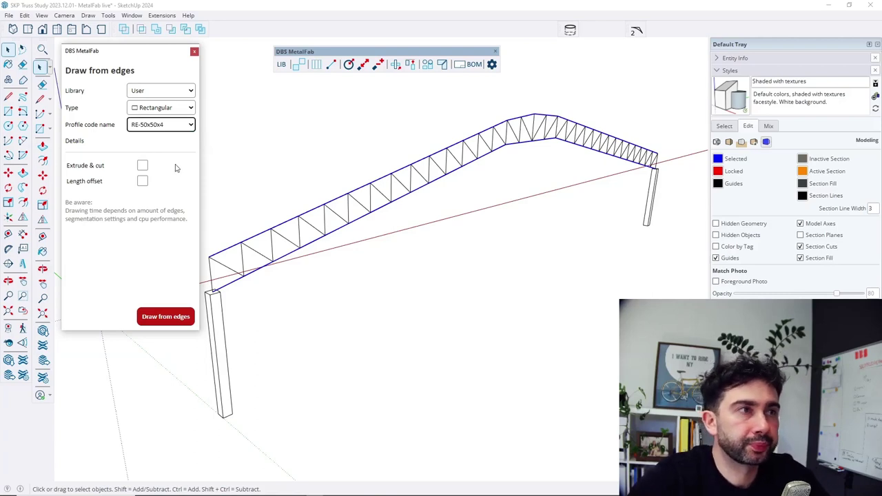
click(168, 317)
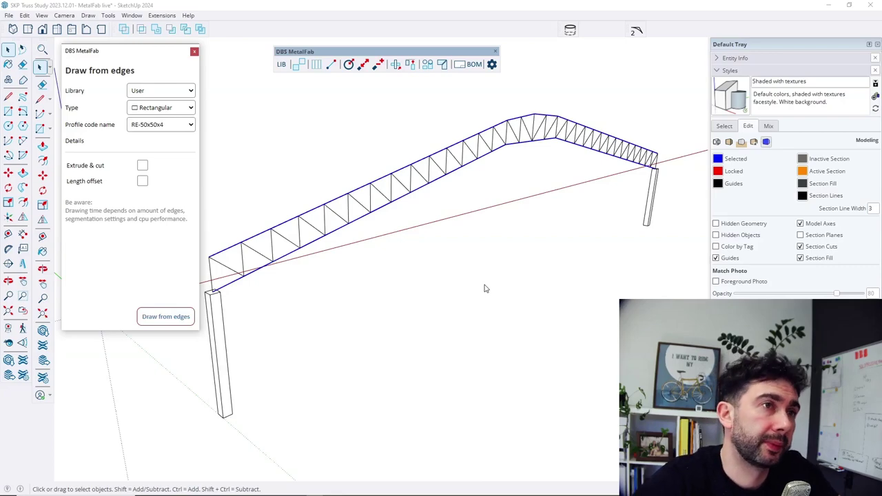
Orbit and zoom around the truss to inspect the new tube members.
click(473, 282)
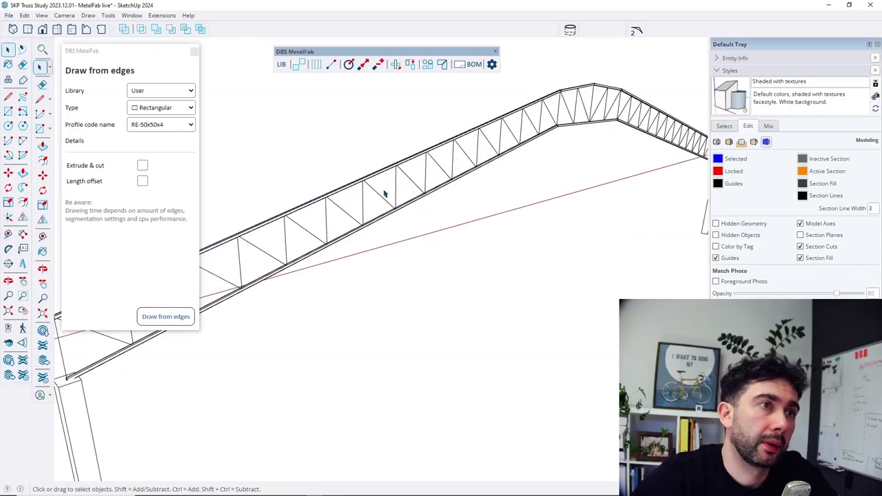
scroll(524, 177, down, 5)
middle_drag(524, 177, 454, 207)
scroll(459, 181, up, 6)
scroll(618, 93, up, 2)
scroll(604, 122, up, 3)
scroll(590, 158, down, 3)
middle_drag(590, 157, 534, 200)
scroll(534, 199, up, 5)
middle_drag(508, 173, 460, 324)
Inspect the tubes close up, then close the Draw from edges panel.
scroll(536, 158, down, 4)
scroll(600, 299, down, 3)
scroll(663, 289, down, 2)
scroll(420, 266, down, 1)
scroll(611, 295, up, 1)
scroll(611, 295, down, 3)
scroll(279, 235, up, 1)
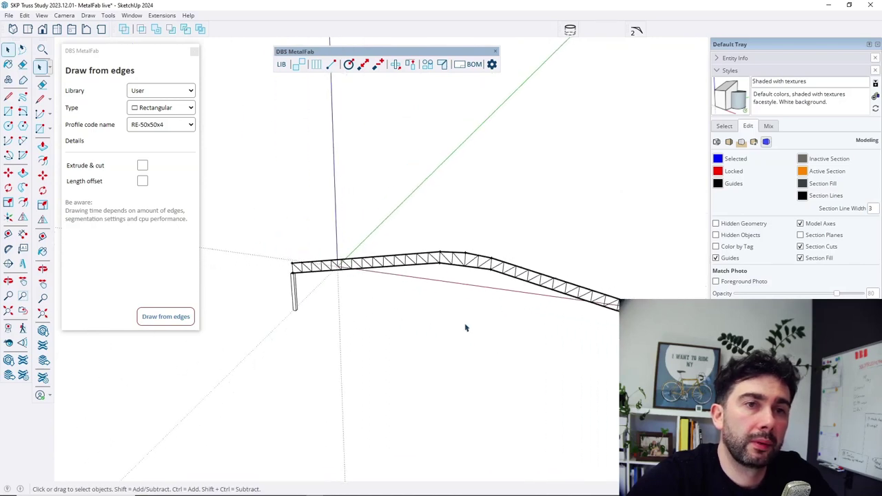
middle_drag(504, 327, 613, 332)
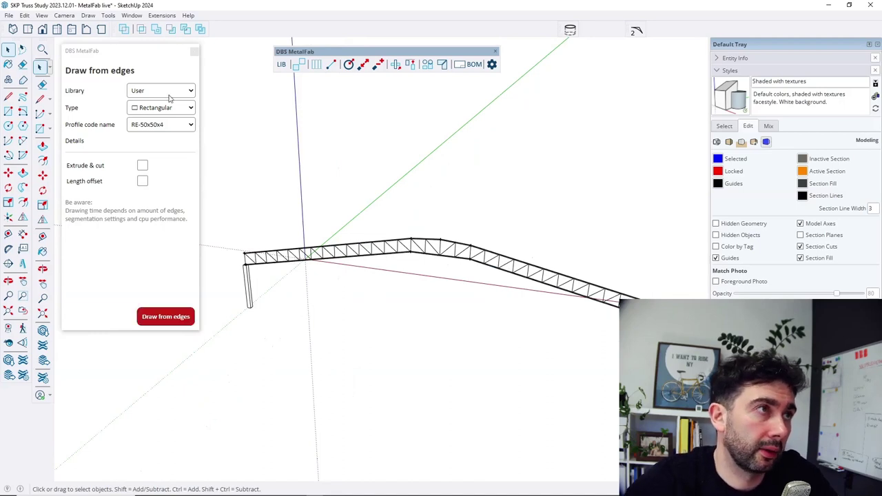
click(194, 52)
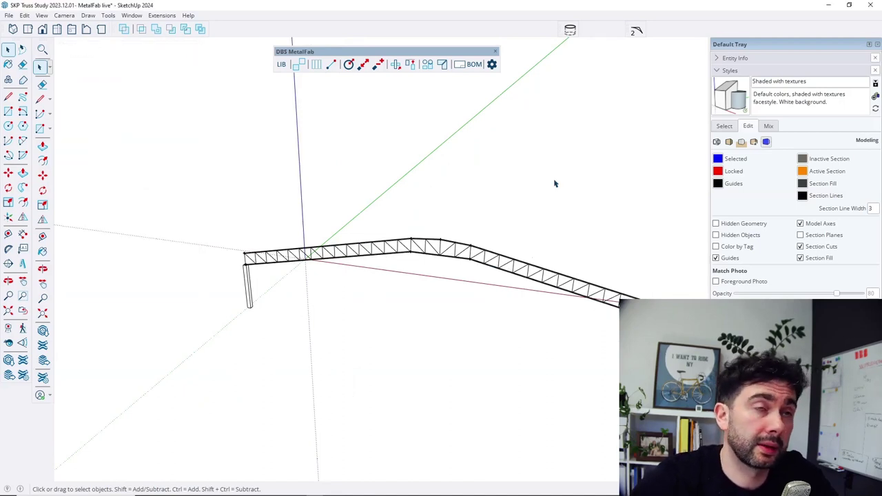
middle_drag(609, 249, 647, 324)
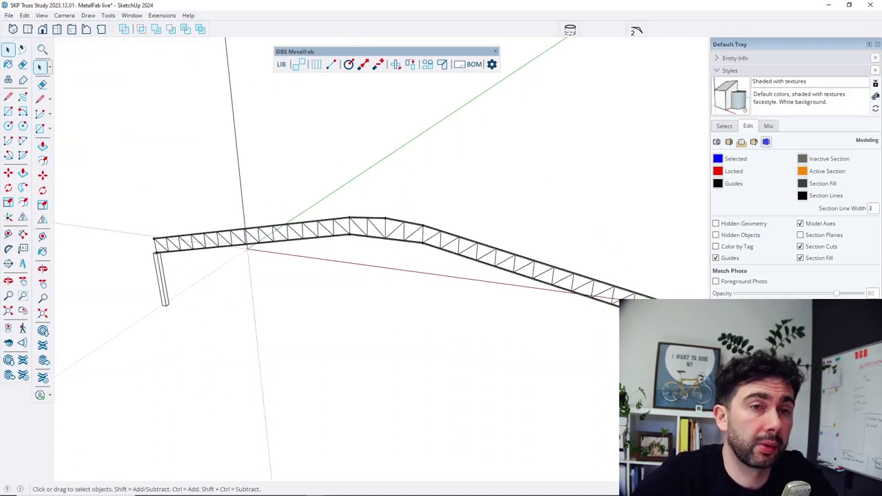
Generate the MetalFab bill of materials, accepting the bar length warning.
click(475, 66)
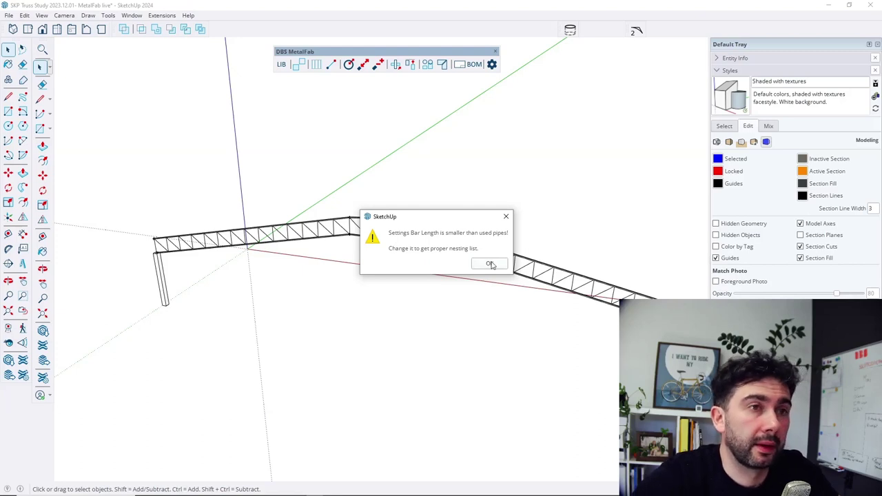
click(489, 264)
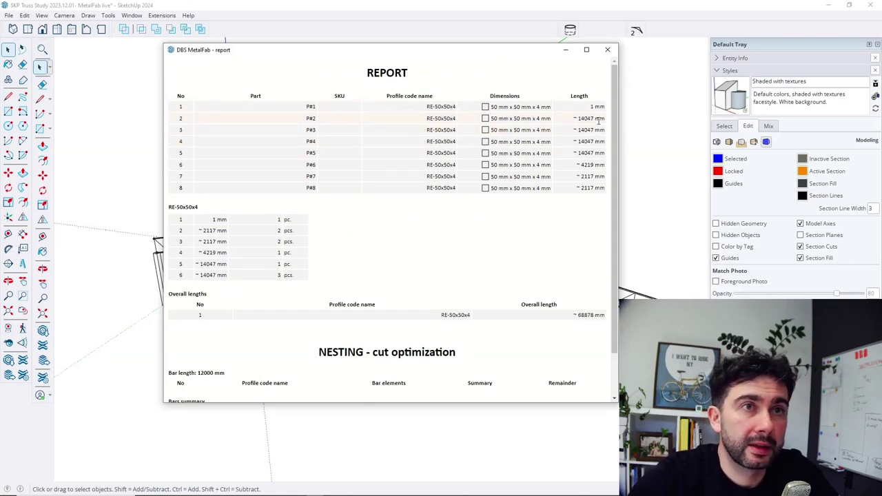
drag(530, 52, 446, 103)
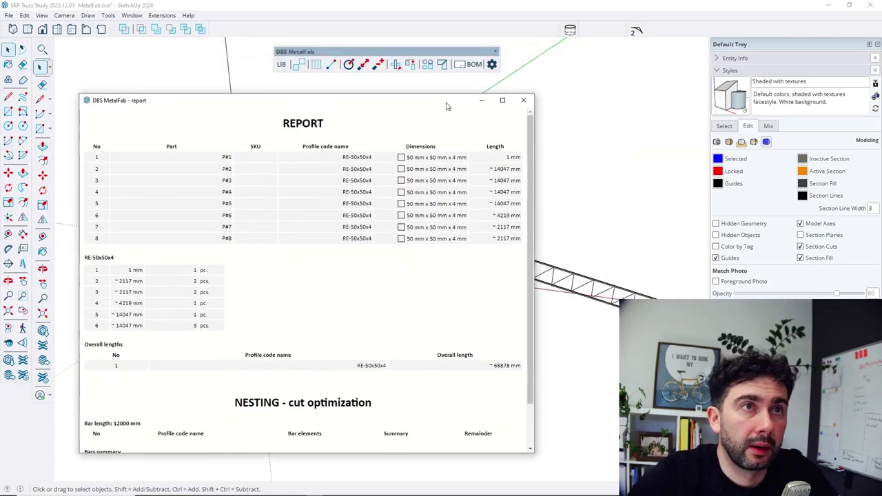
Place the MetalFab properties beside the report and widen the report to show its rows.
click(494, 64)
drag(232, 103, 657, 101)
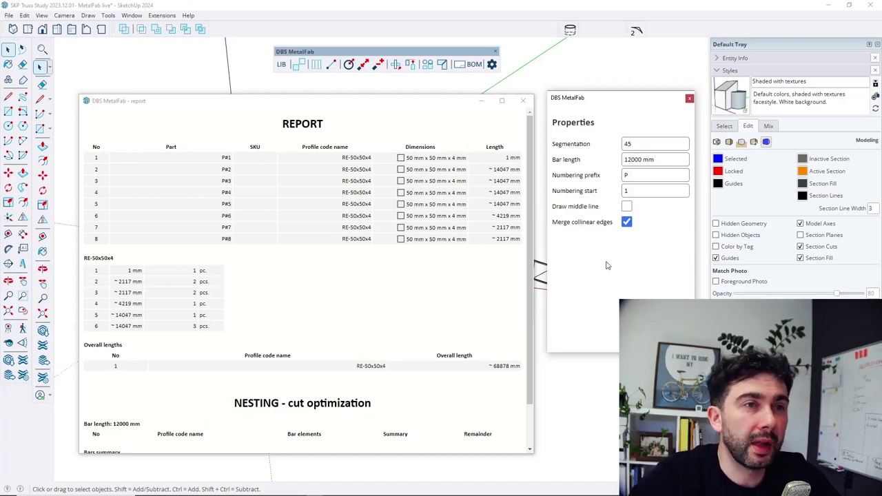
drag(156, 103, 117, 101)
mouse_move(490, 225)
mouse_down()
mouse_move(517, 227)
mouse_move(473, 227)
mouse_up()
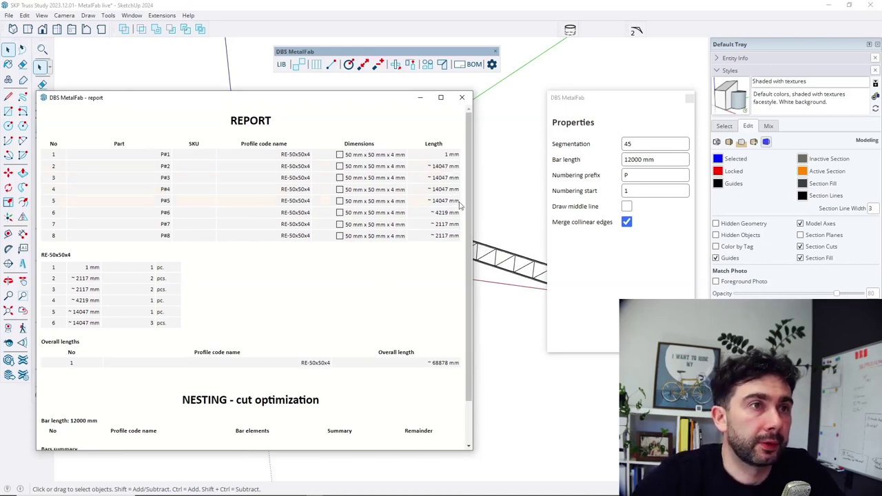
drag(460, 204, 47, 172)
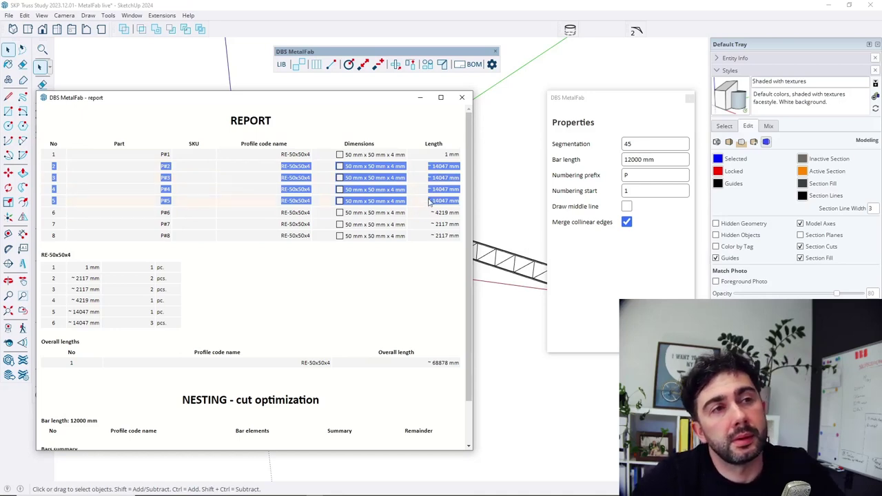
Close the report and select the truss's top chord pipe.
click(463, 98)
scroll(356, 225, up, 3)
scroll(356, 224, up, 5)
scroll(354, 213, down, 2)
middle_drag(354, 213, 416, 192)
key(space)
click(346, 184)
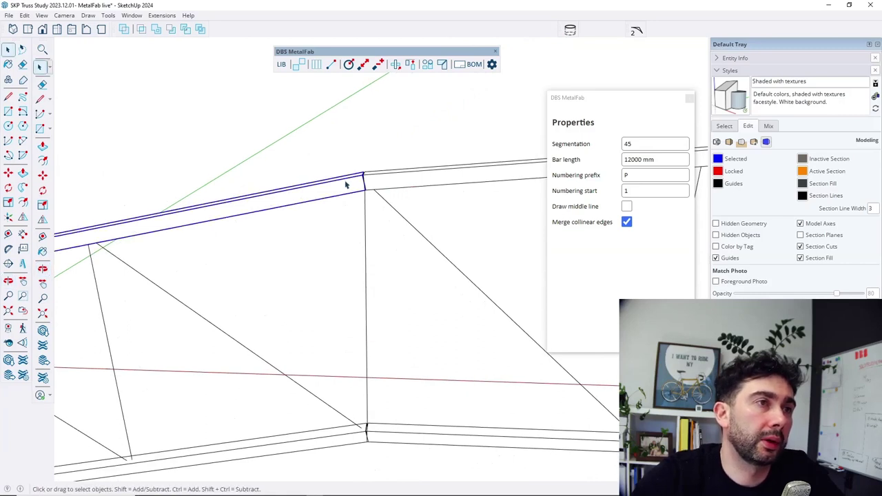
Shorten the pipes at the top and bottom chord joints by half a pipe size ('-').
click(378, 65)
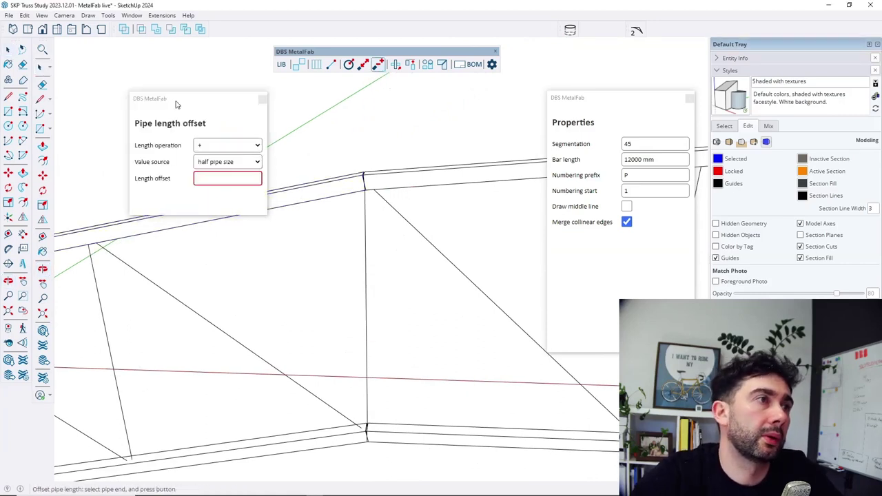
click(188, 104)
click(190, 122)
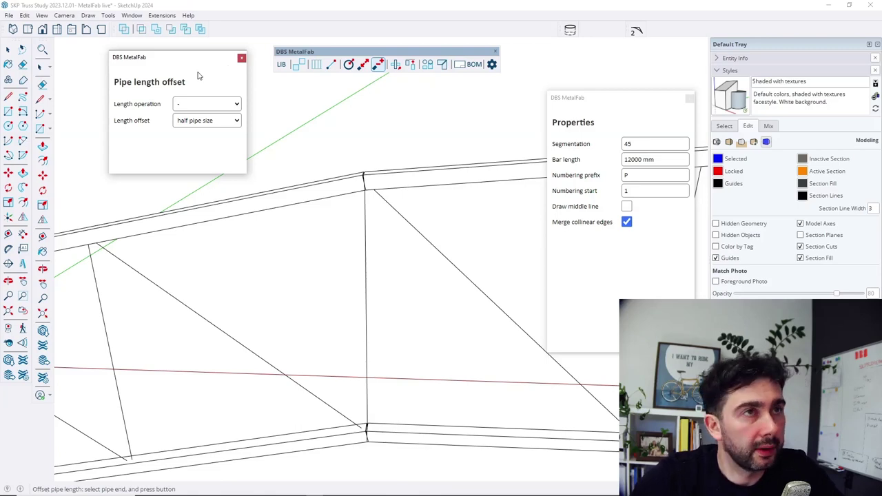
click(354, 177)
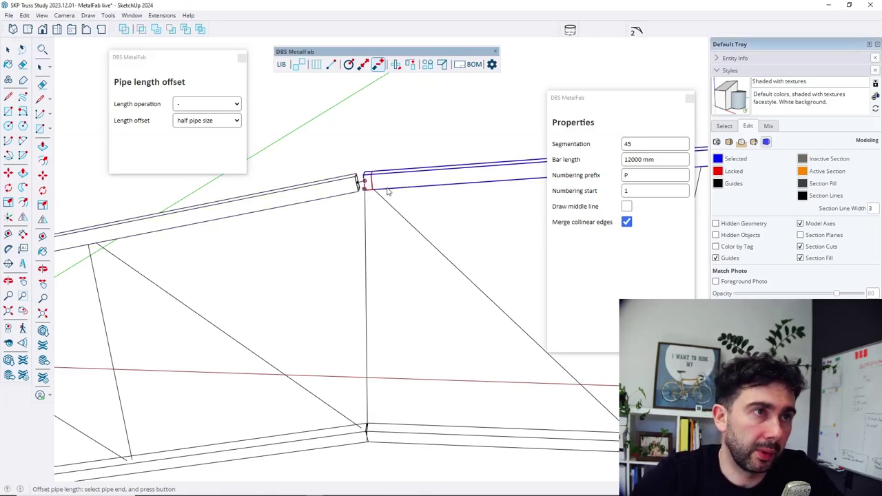
click(386, 190)
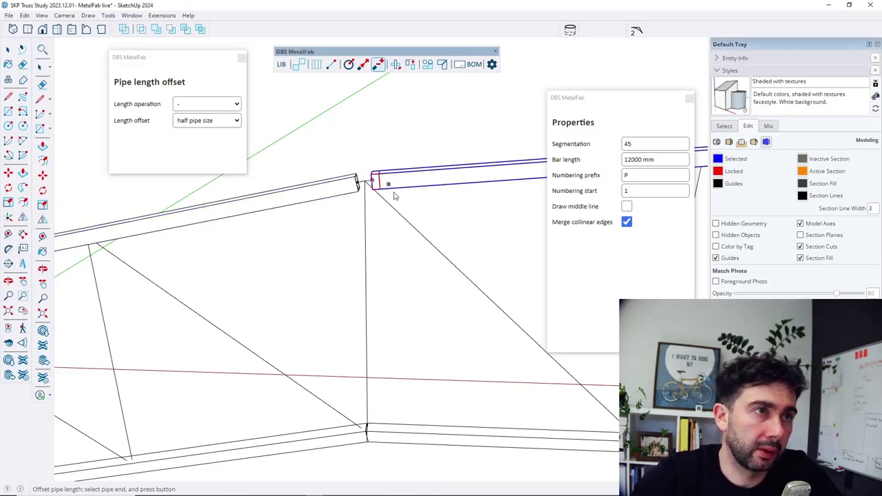
click(355, 436)
click(378, 437)
Shorten both top pipes meeting at the next chord joint.
scroll(277, 308, down, 3)
scroll(207, 297, down, 3)
scroll(413, 261, up, 5)
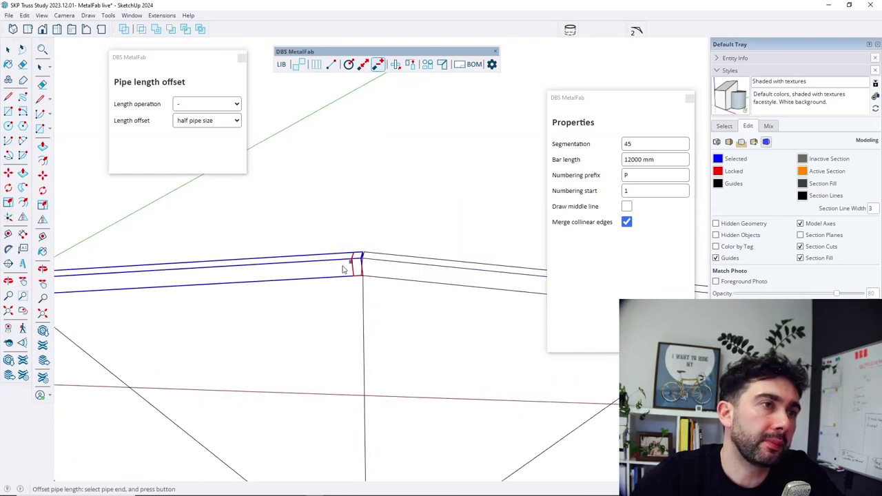
click(353, 261)
click(369, 265)
Zoom around the truss to check the new gaps, then reactivate Offset length.
scroll(383, 414, down, 5)
scroll(225, 310, up, 6)
scroll(360, 308, up, 3)
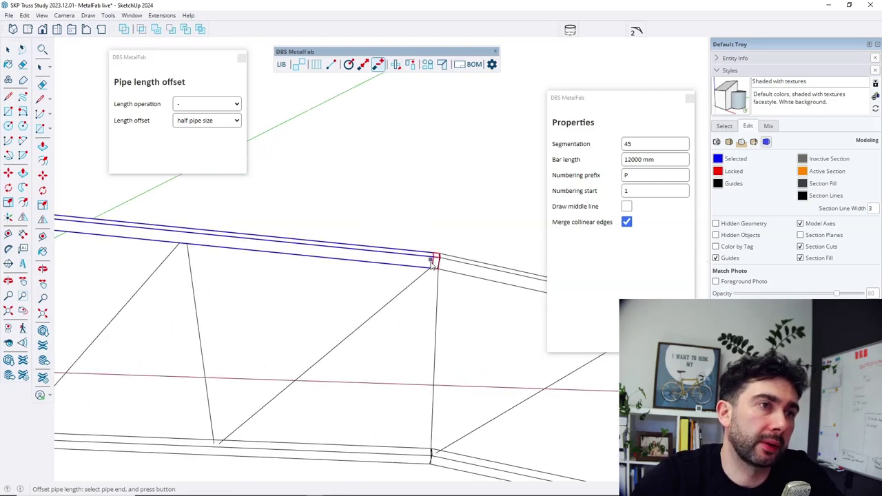
scroll(399, 222, down, 4)
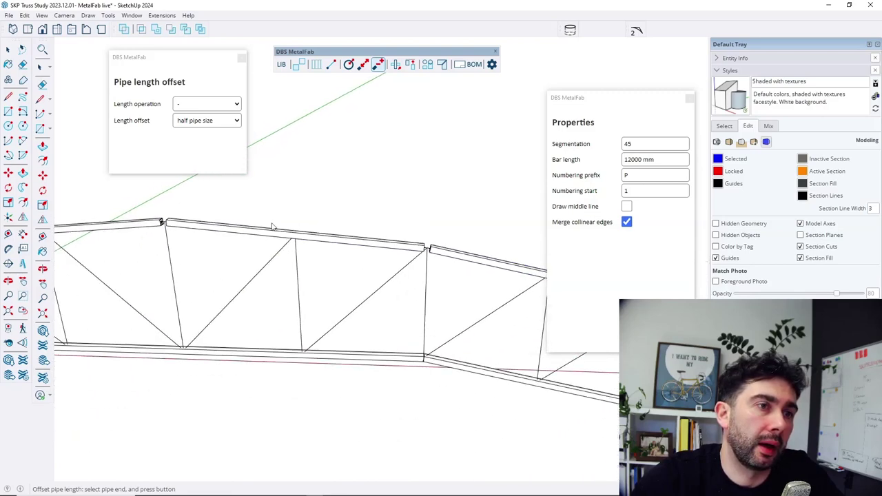
scroll(376, 328, up, 5)
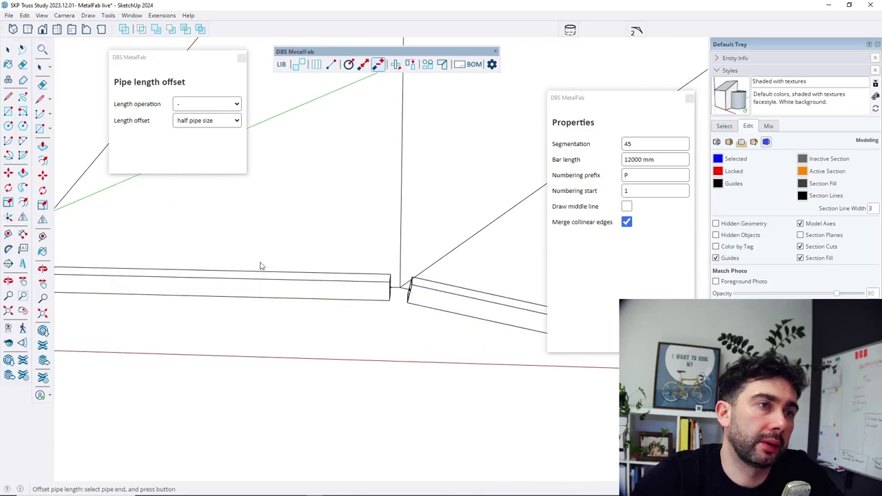
scroll(266, 321, down, 4)
scroll(297, 293, up, 1)
scroll(293, 289, down, 2)
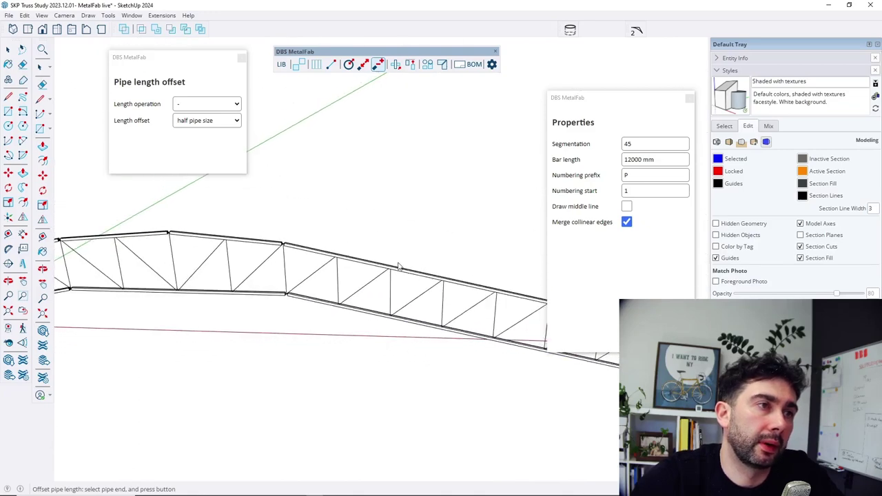
scroll(345, 269, down, 2)
scroll(185, 271, up, 3)
scroll(184, 270, up, 6)
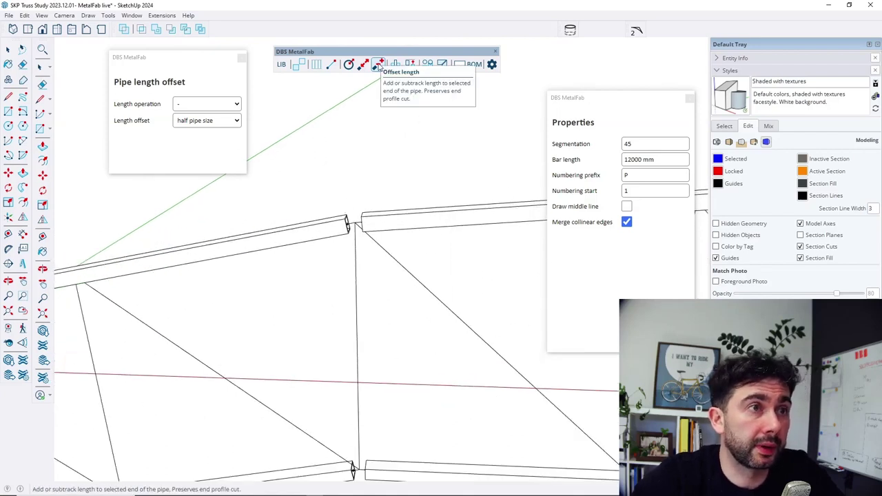
click(377, 65)
scroll(385, 124, down, 1)
Swap the Pipe length offset settings for Draw from edges with Length offset on at -200 mm.
click(242, 57)
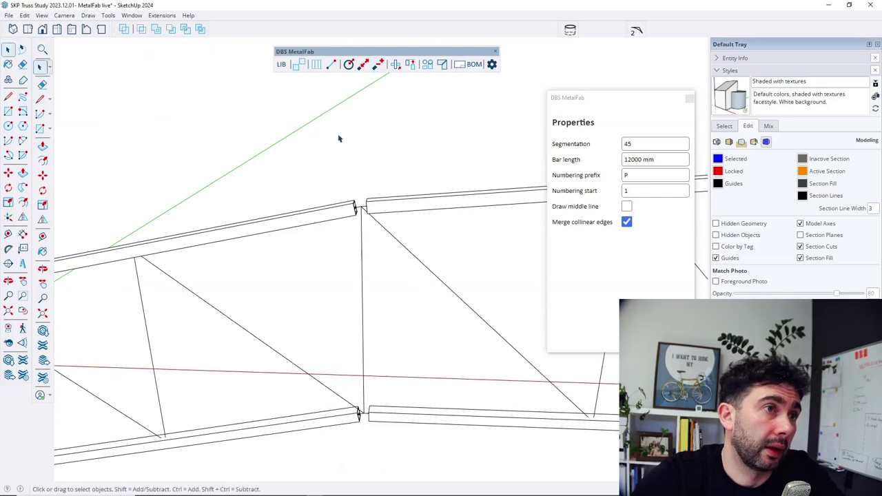
scroll(269, 144, down, 2)
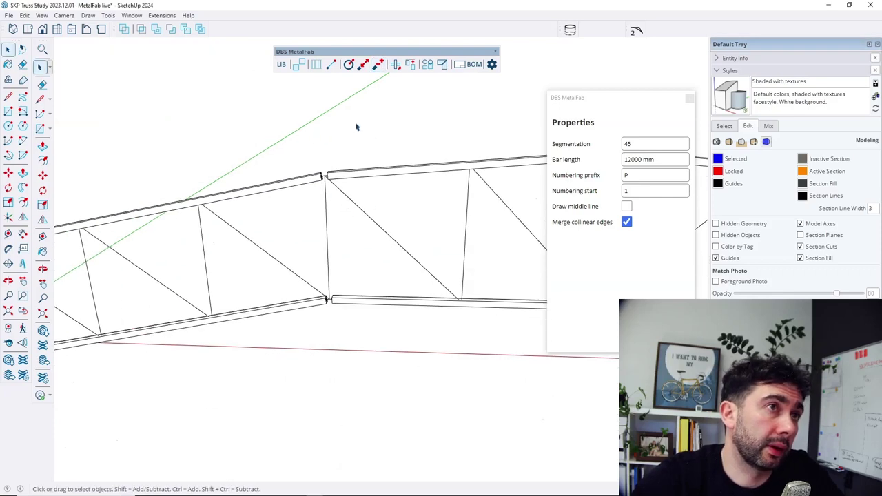
click(315, 65)
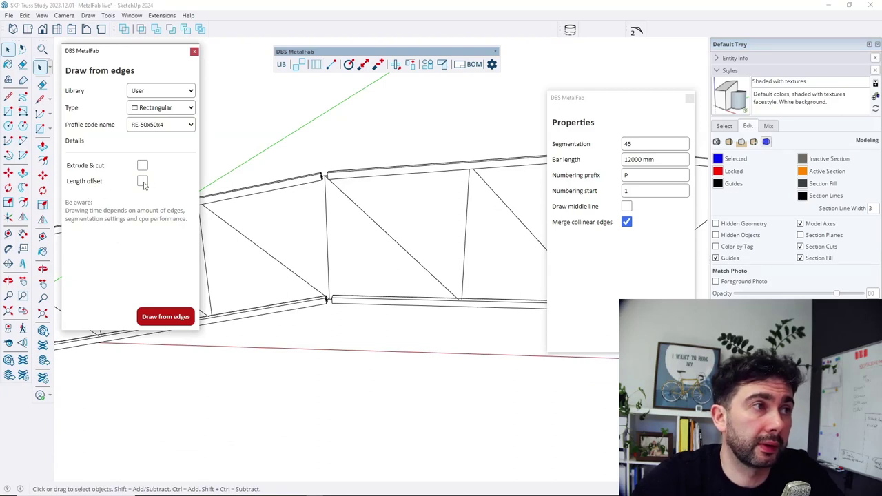
click(142, 182)
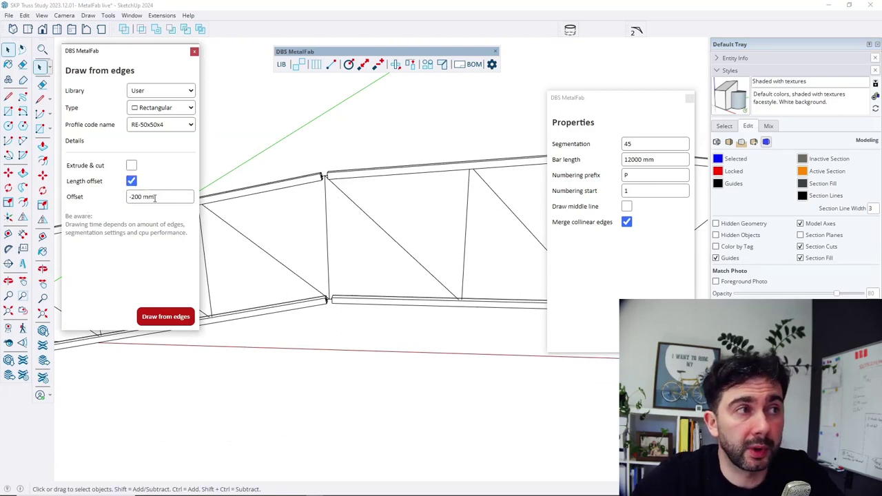
Switch Length offset off, close Draw from edges, and inspect the gapped top chord joint.
click(131, 181)
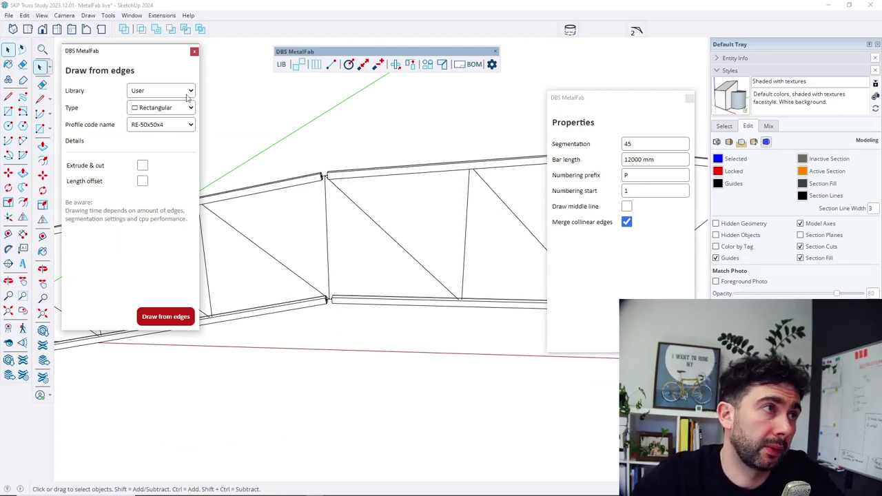
click(194, 53)
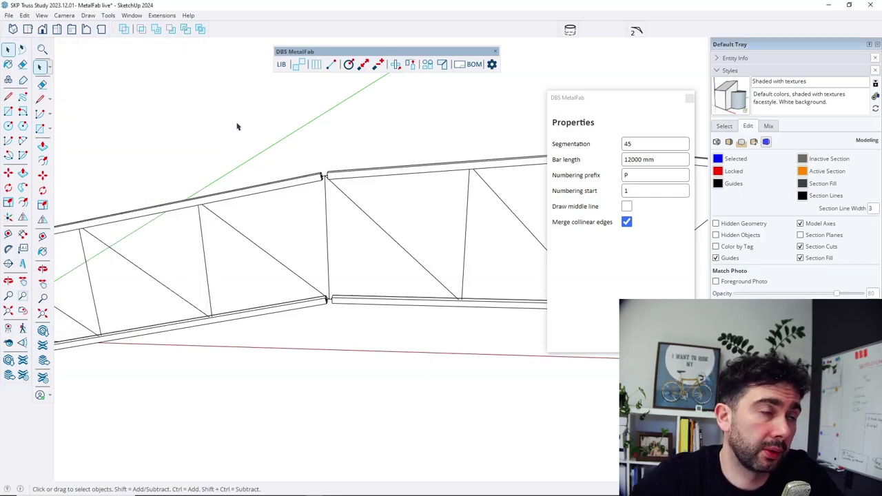
scroll(350, 174, up, 4)
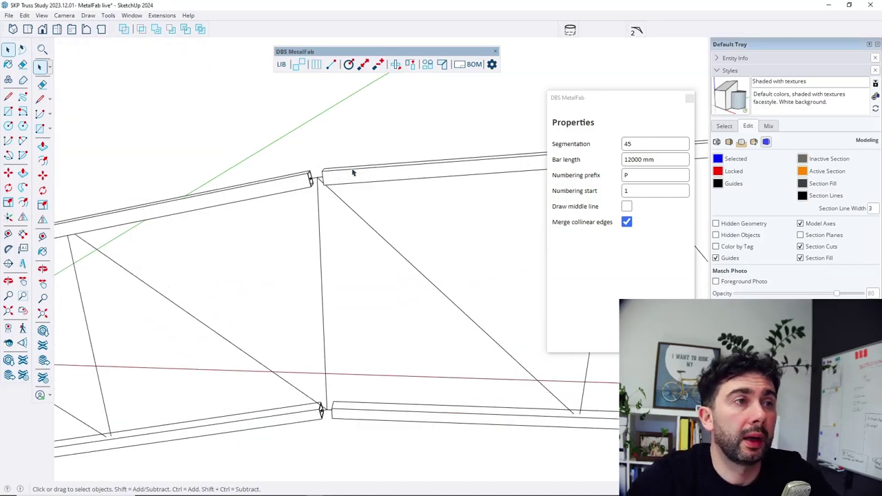
mouse_move(350, 174)
middle_down()
mouse_move(303, 168)
mouse_move(349, 178)
mouse_move(329, 183)
middle_up()
scroll(327, 184, up, 1)
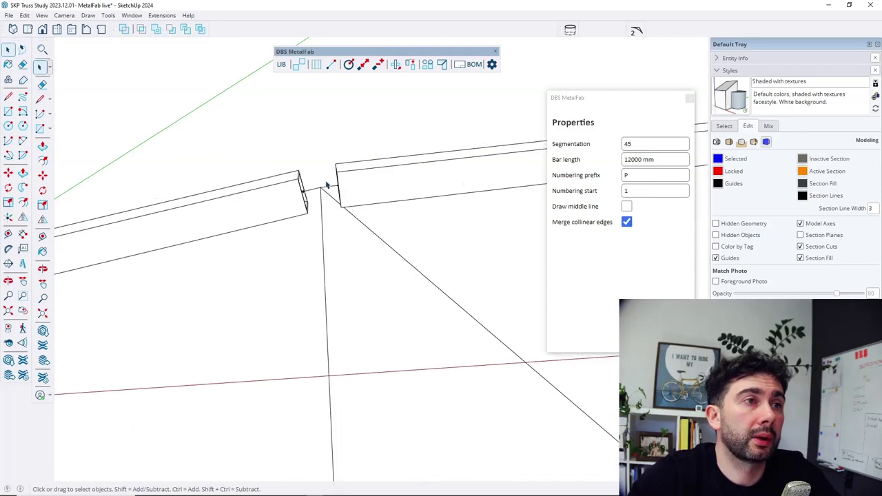
middle_drag(275, 220, 300, 177)
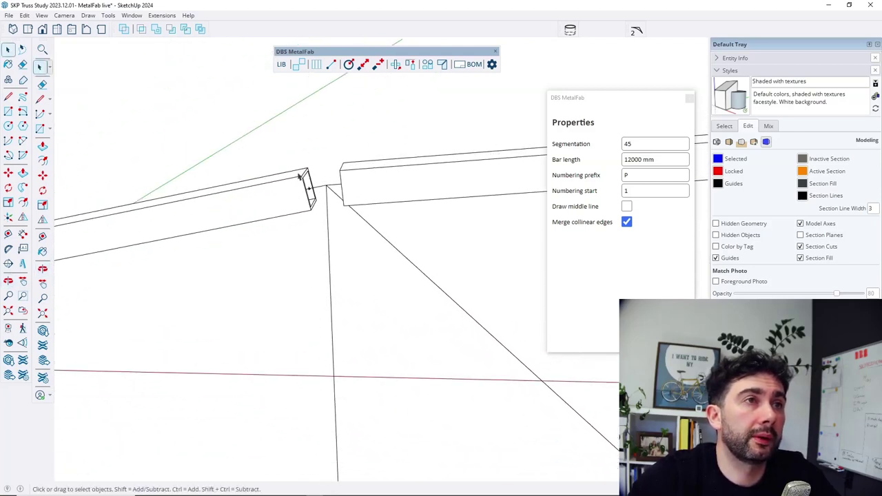
Miter the left and right top-chord pipes at the first corner, checking it with back edges shown.
click(442, 64)
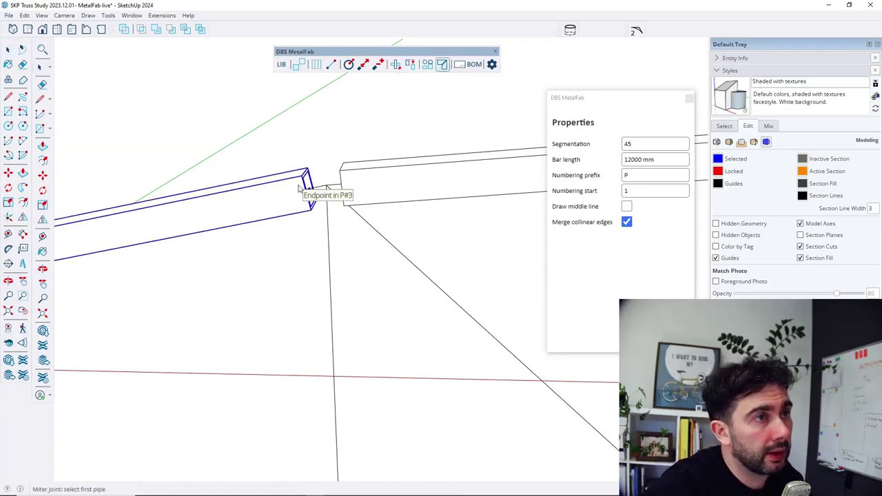
click(301, 188)
click(369, 178)
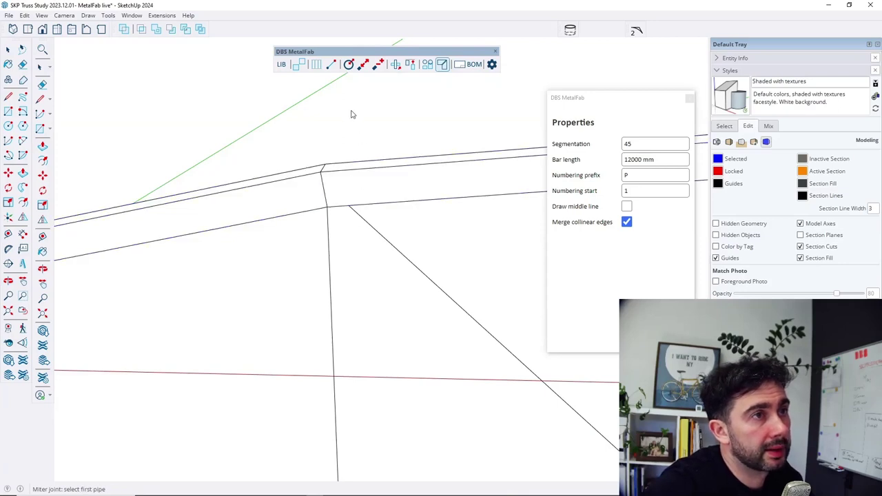
middle_drag(351, 113, 297, 165)
middle_drag(298, 210, 223, 266)
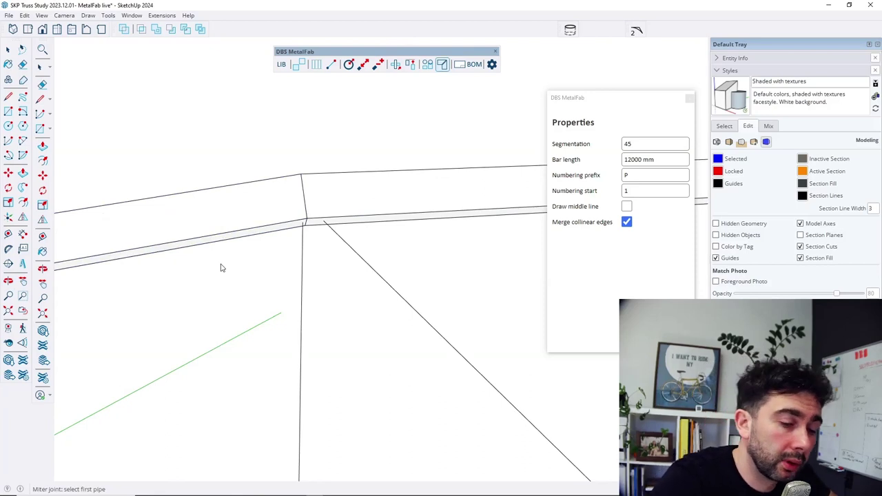
key(k)
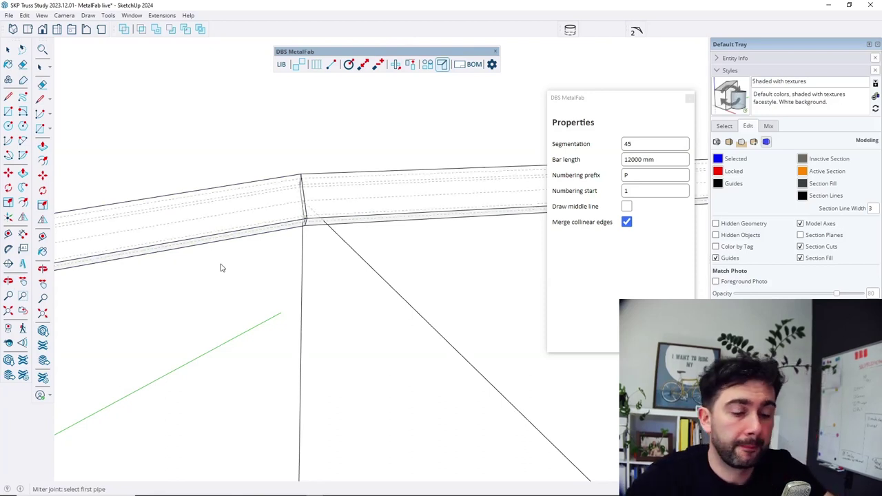
middle_drag(317, 262, 340, 280)
key(k)
Miter the next pair of chord pipes, right pipe first, then left.
scroll(193, 240, down, 5)
scroll(205, 241, down, 3)
scroll(421, 206, up, 8)
scroll(463, 188, up, 2)
click(464, 195)
click(358, 203)
scroll(400, 265, down, 3)
scroll(428, 221, down, 3)
scroll(437, 192, down, 2)
scroll(220, 317, up, 8)
scroll(220, 317, down, 4)
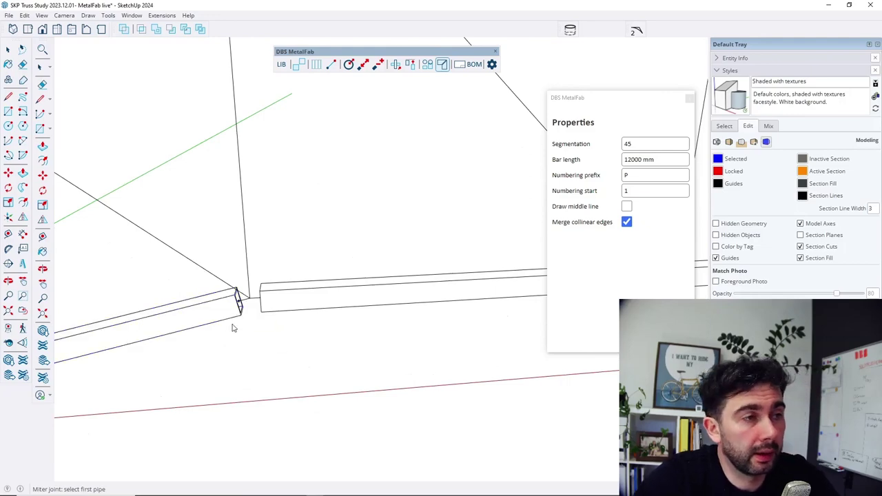
Miter the left and right bottom-chord pipes together, then return to Select.
click(229, 314)
click(276, 307)
scroll(177, 282, down, 6)
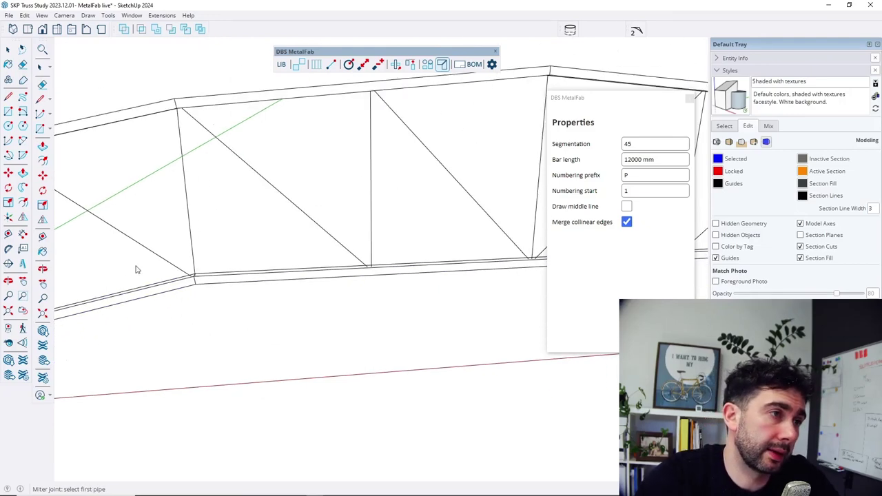
scroll(435, 267, up, 3)
click(435, 272)
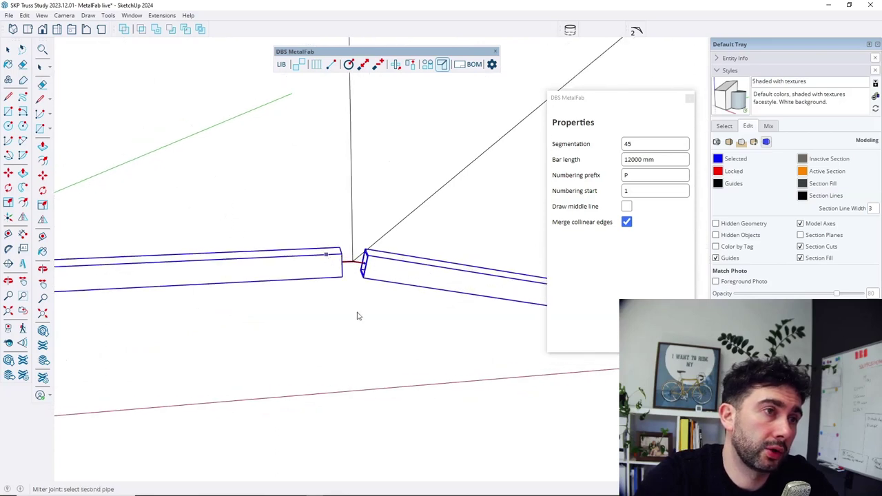
key(space)
scroll(363, 322, down, 5)
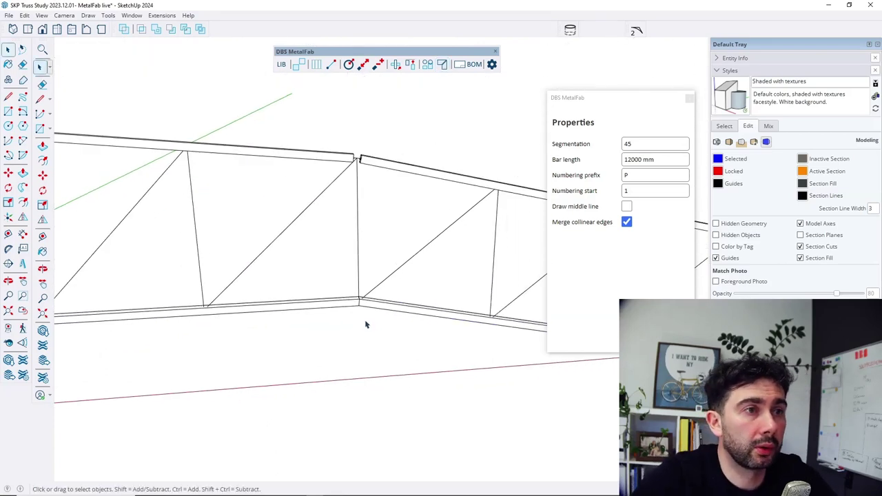
scroll(384, 197, up, 3)
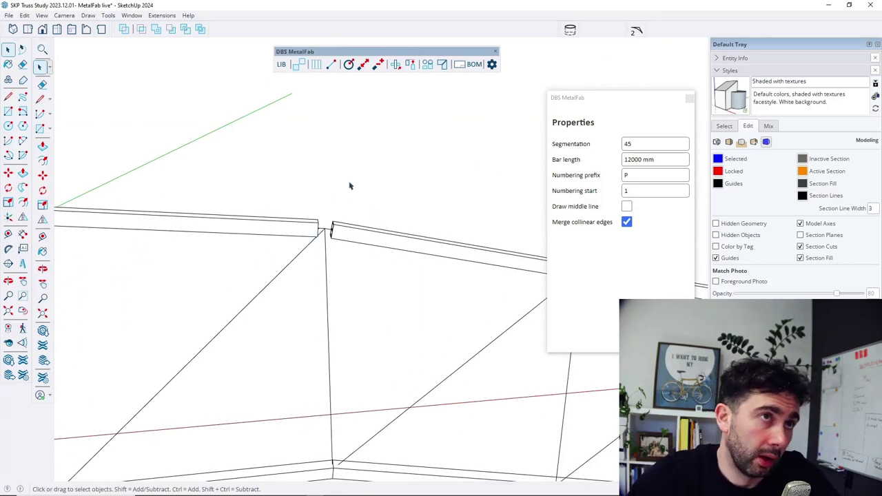
Miter the right top-chord pipe with its neighbouring pipe.
click(440, 66)
click(339, 237)
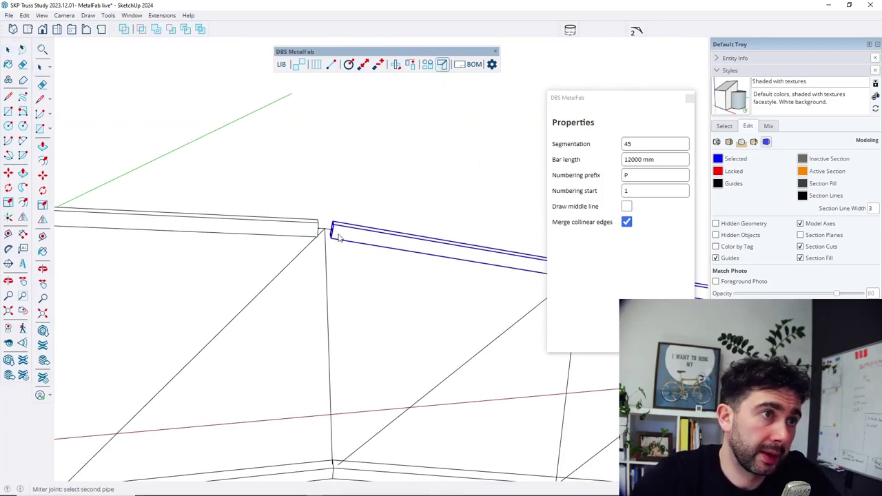
click(313, 231)
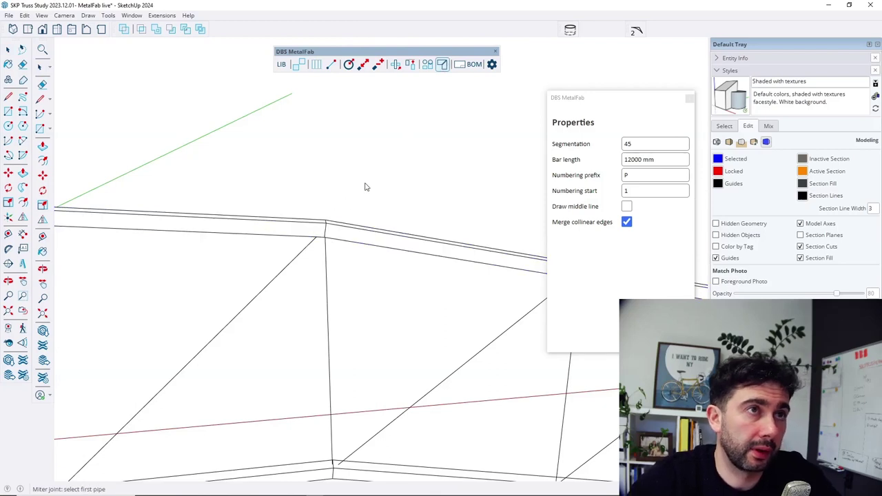
Exit the miter tool, orbit around the truss, and close the DBS MetalFab Properties panel.
key(space)
scroll(414, 166, down, 5)
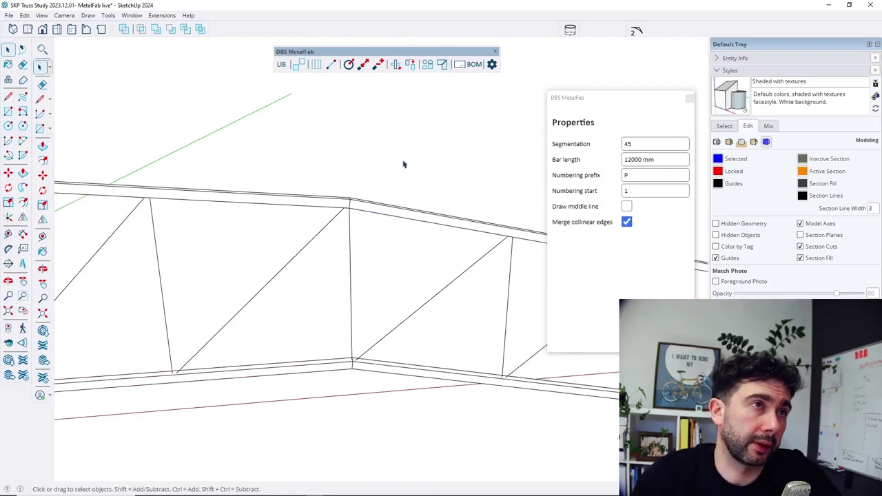
scroll(398, 248, up, 4)
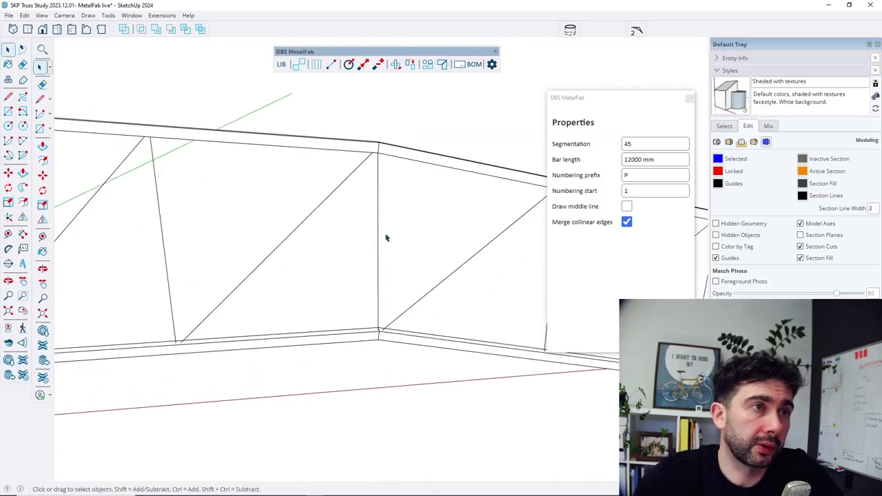
middle_drag(406, 236, 425, 237)
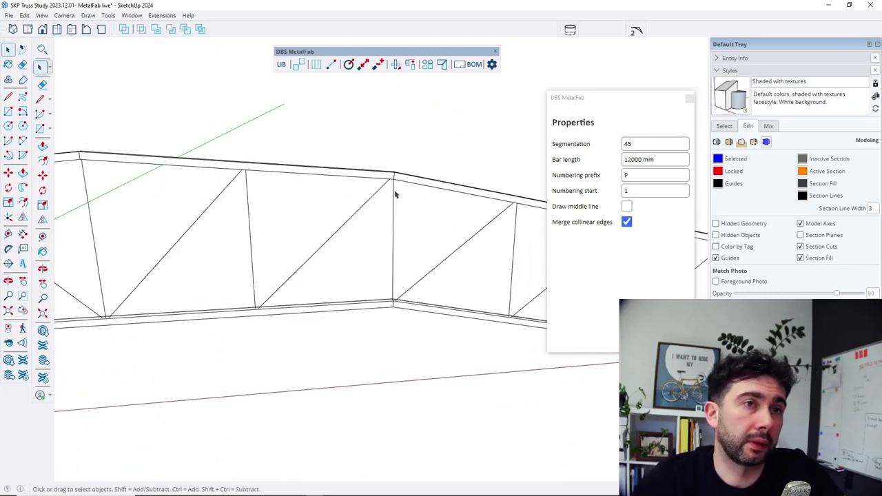
click(689, 98)
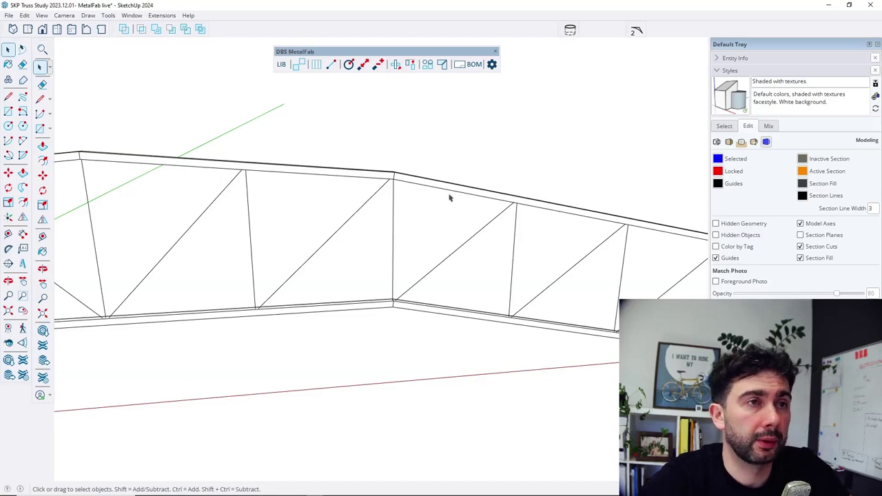
scroll(461, 217, down, 2)
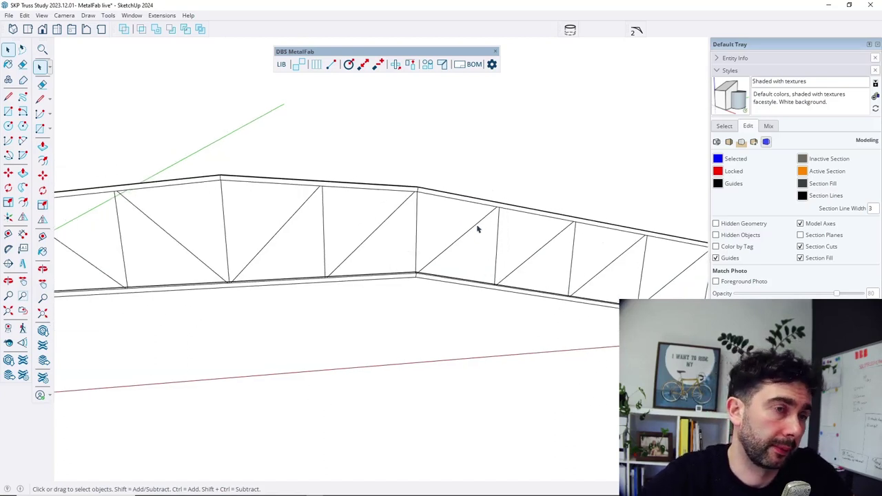
scroll(417, 192, up, 3)
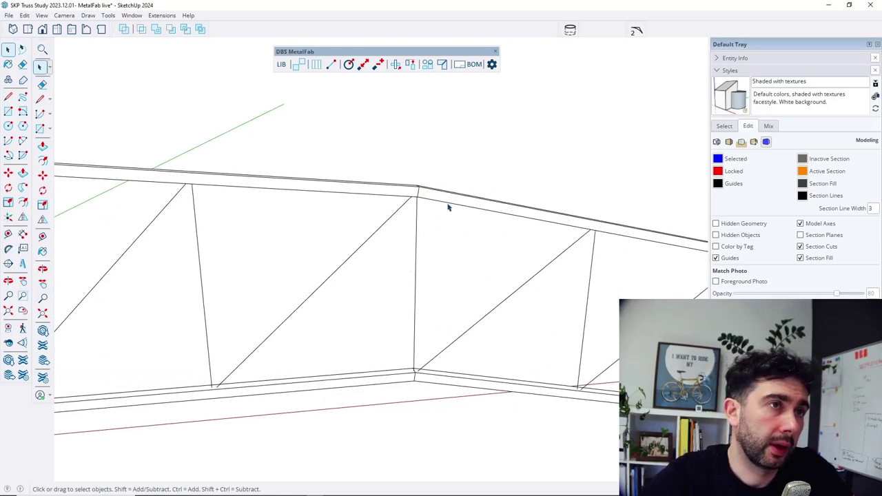
scroll(391, 210, up, 2)
scroll(489, 220, down, 3)
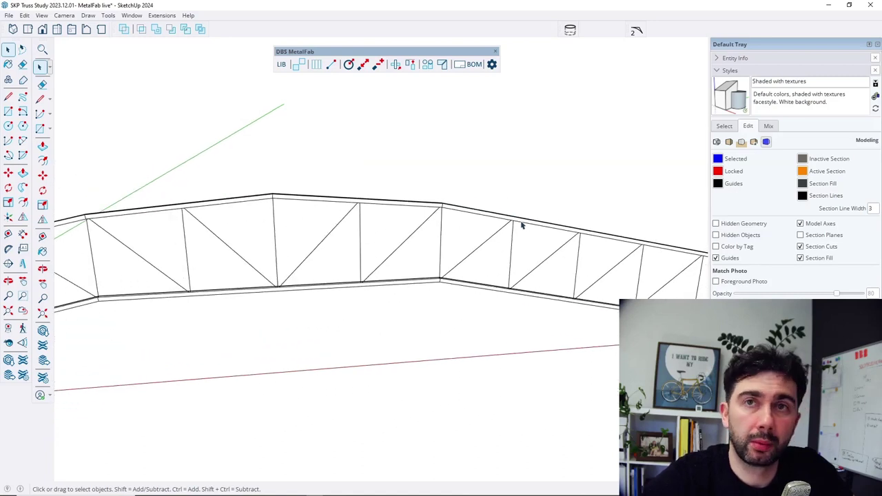
scroll(474, 219, down, 3)
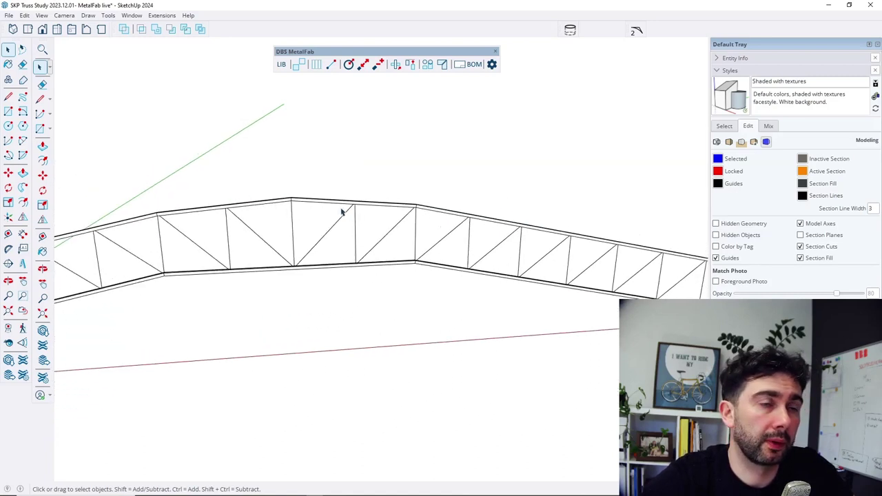
click(474, 65)
click(494, 266)
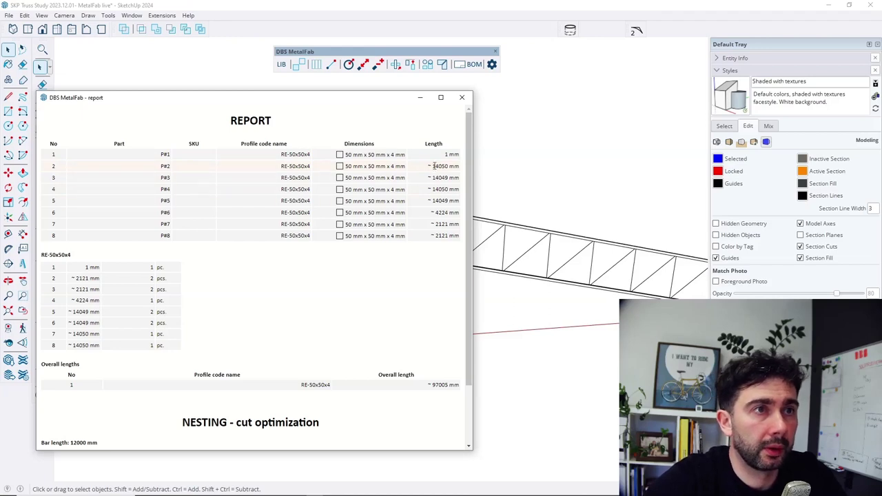
drag(433, 165, 444, 166)
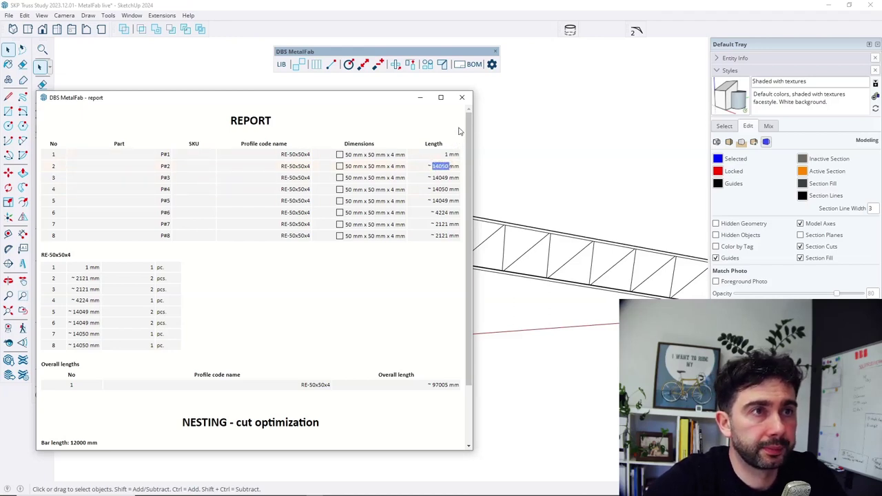
Close the report and set Pipe length offset to a user-defined 2070 mm.
click(461, 99)
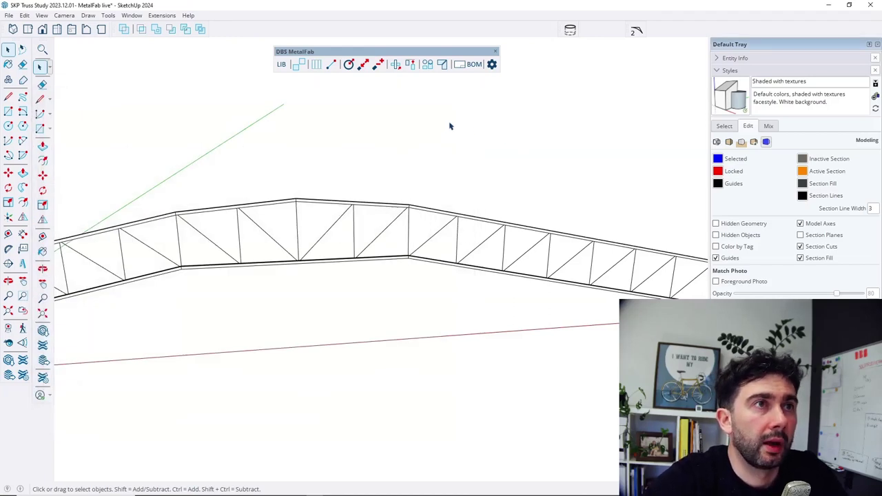
click(378, 64)
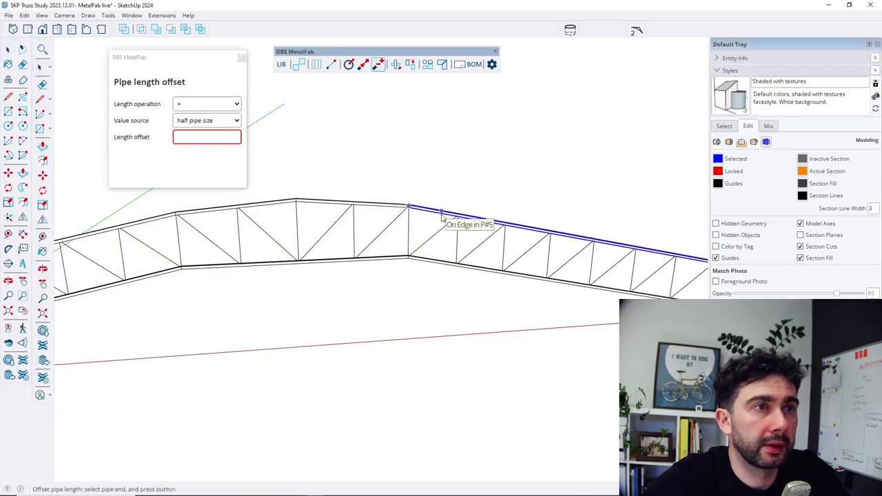
click(197, 122)
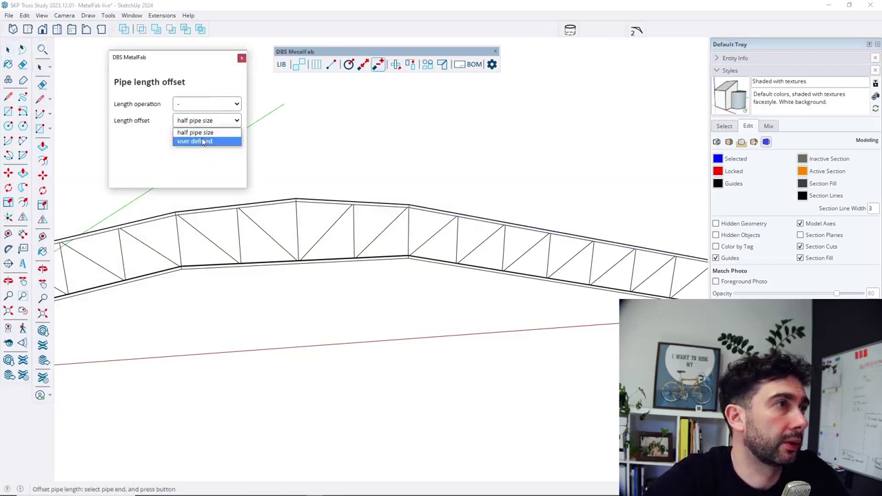
click(203, 141)
drag(207, 136, 158, 138)
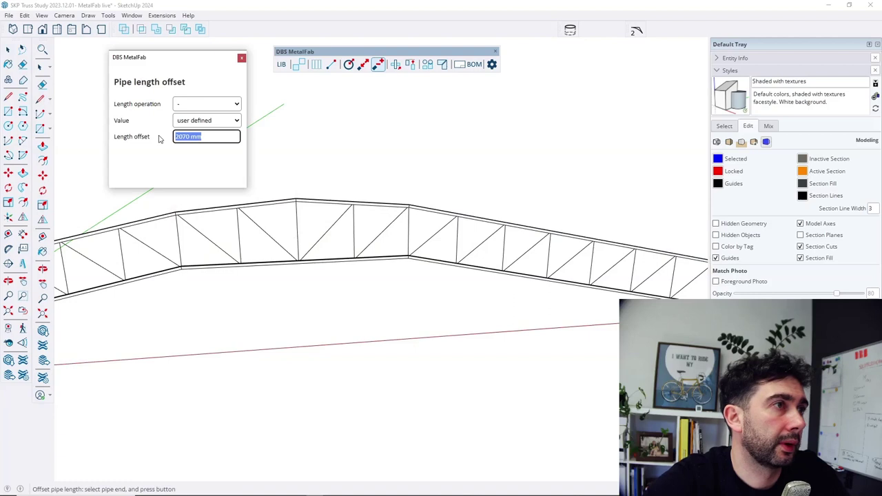
click(214, 135)
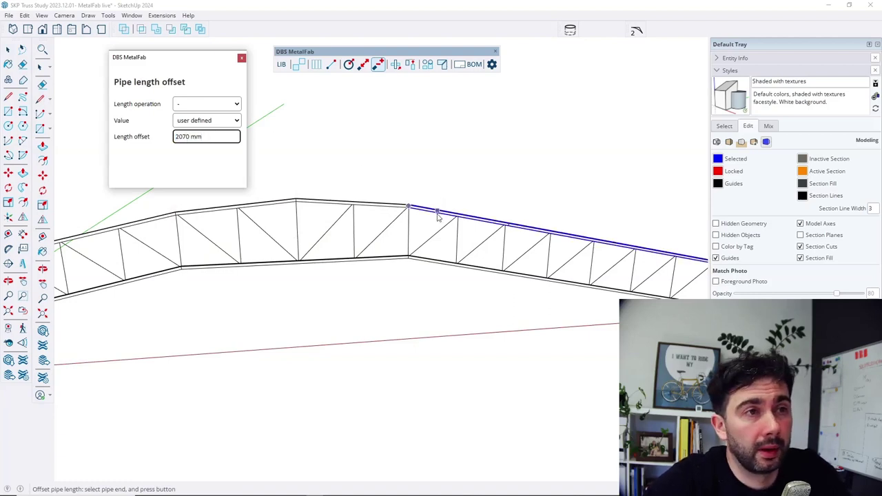
Shorten the top and bottom chord pipe ends by 2070 mm, then view the whole truss.
click(459, 222)
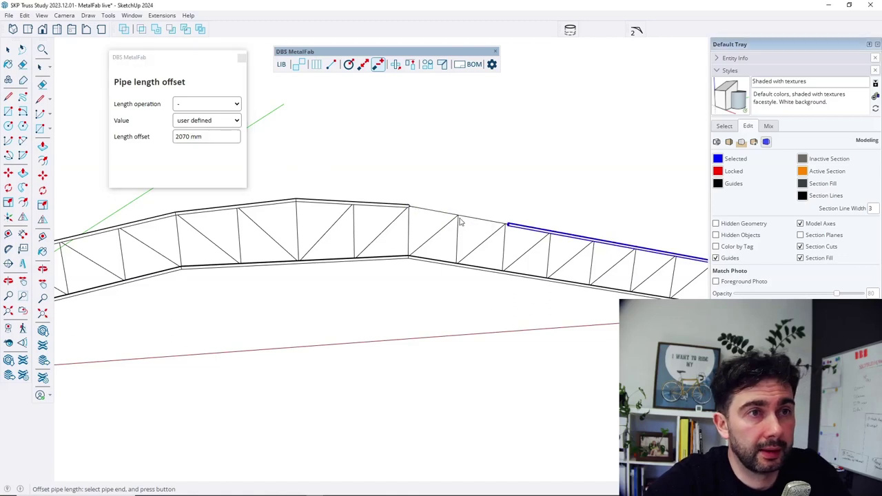
middle_drag(459, 222, 450, 255)
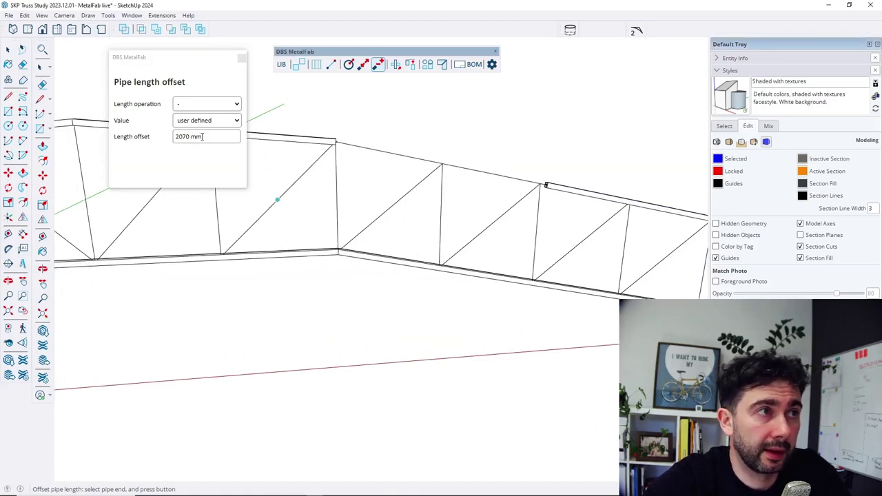
click(420, 265)
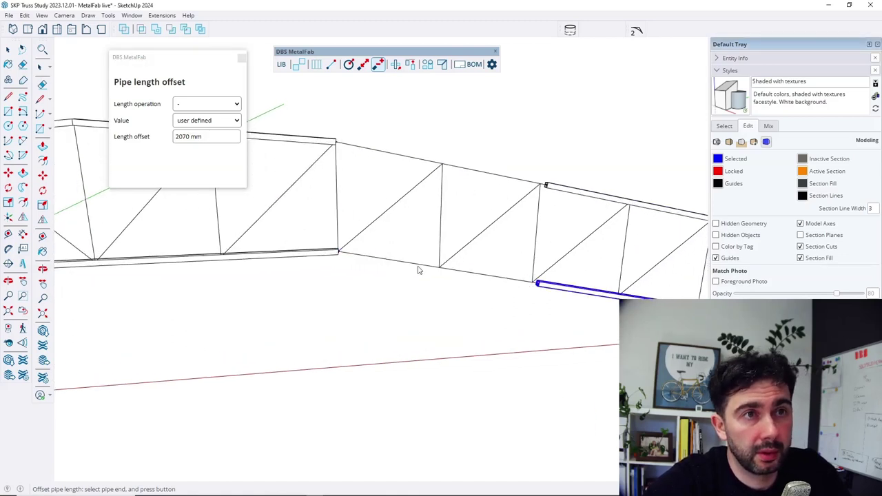
scroll(578, 313, down, 5)
middle_drag(578, 313, 282, 252)
scroll(332, 338, down, 3)
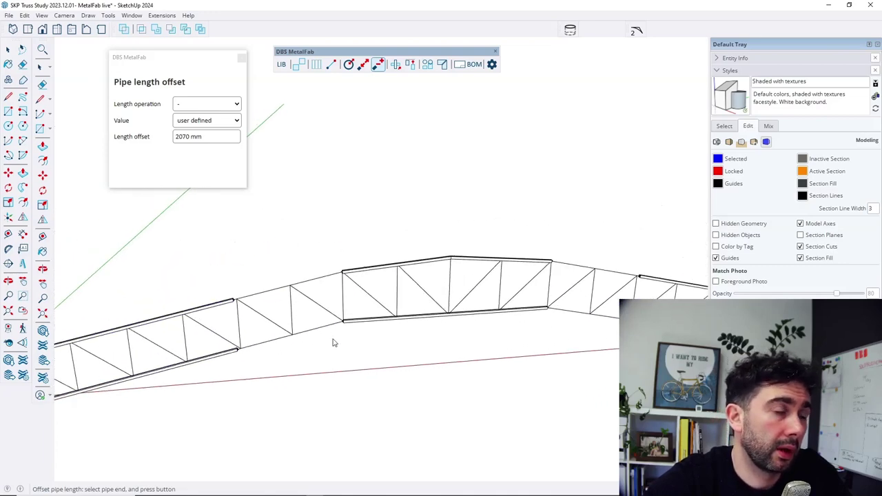
middle_drag(333, 338, 314, 219)
scroll(314, 219, down, 2)
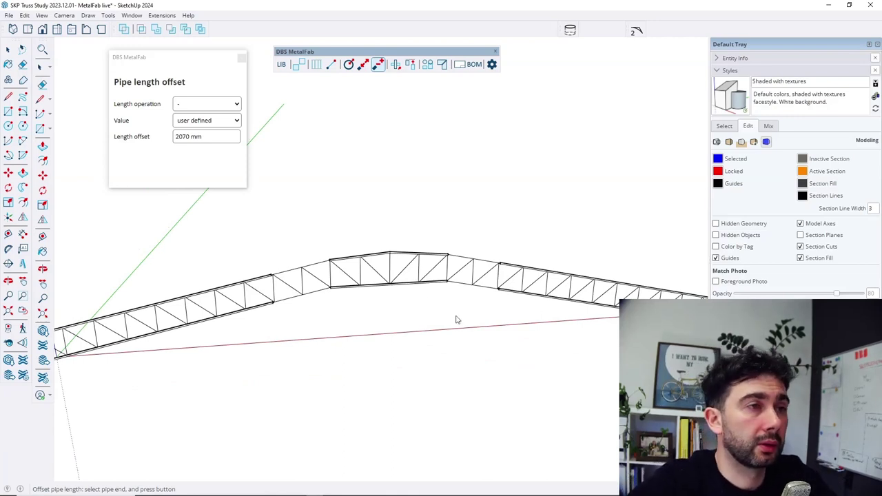
scroll(468, 318, down, 1)
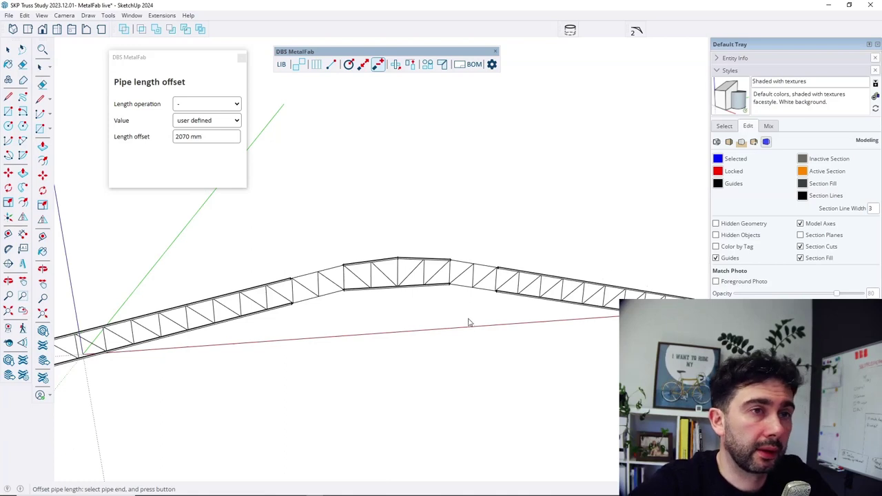
scroll(469, 322, up, 1)
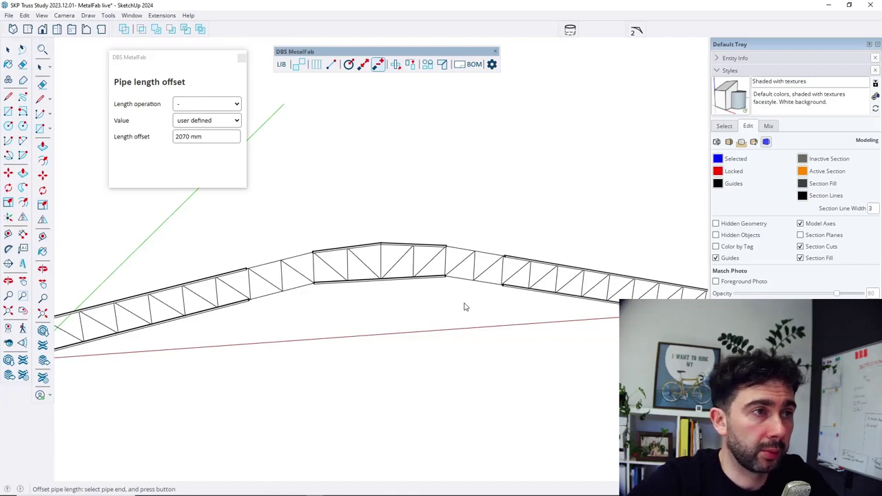
click(208, 79)
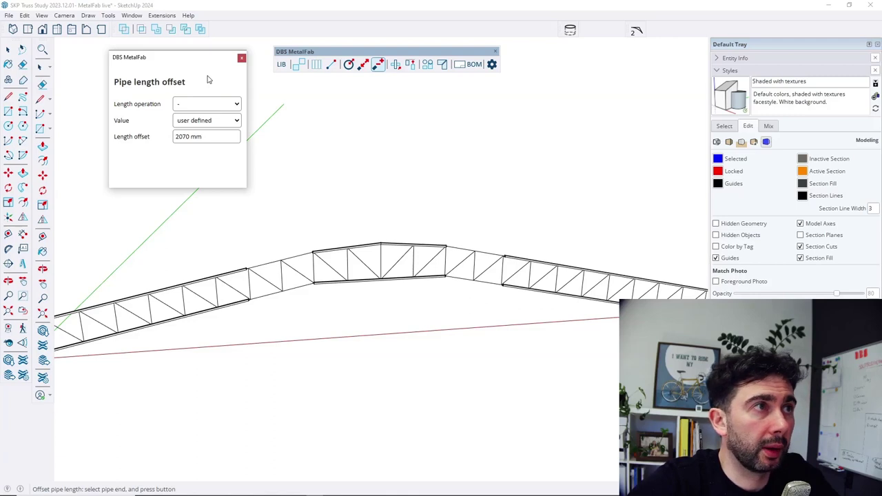
Select the two top-chord and two bottom-chord edges in the right-hand gap.
click(241, 57)
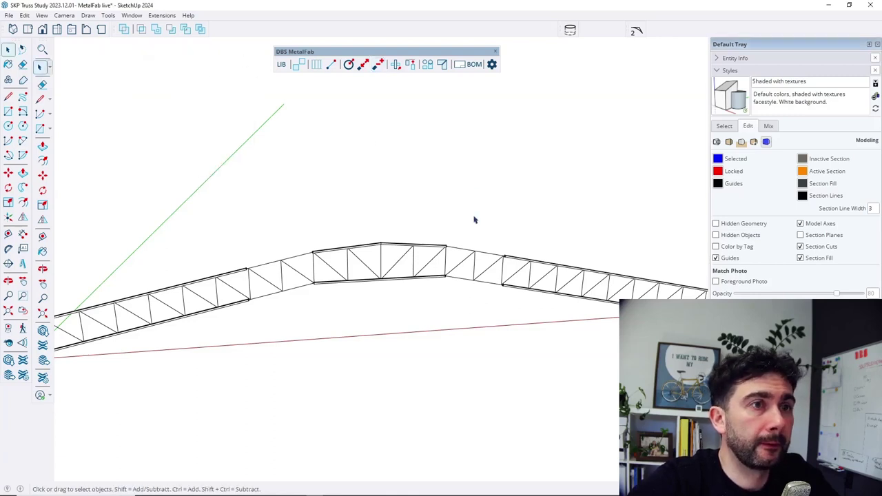
scroll(482, 262, up, 3)
scroll(488, 268, up, 3)
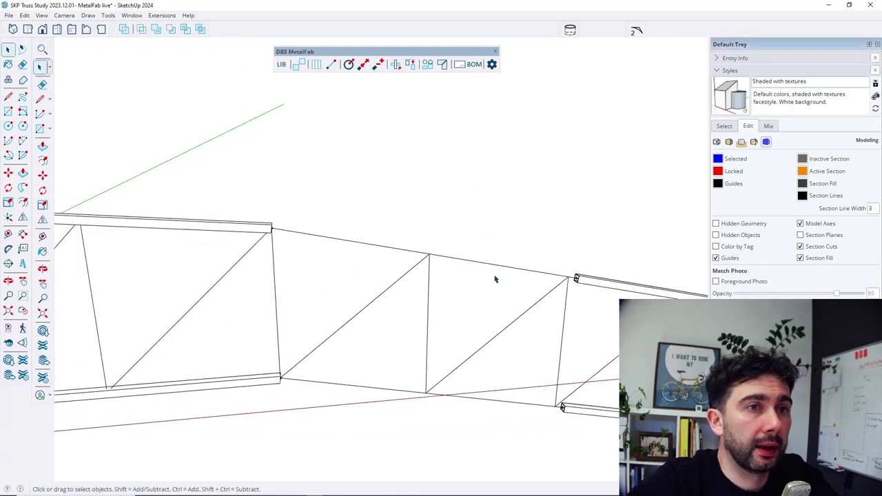
click(393, 249)
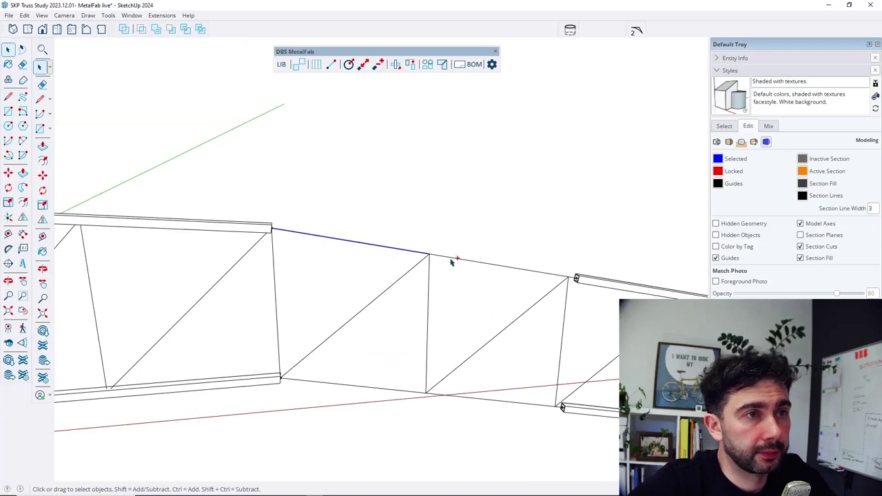
ctrl+click(453, 259)
ctrl+click(389, 390)
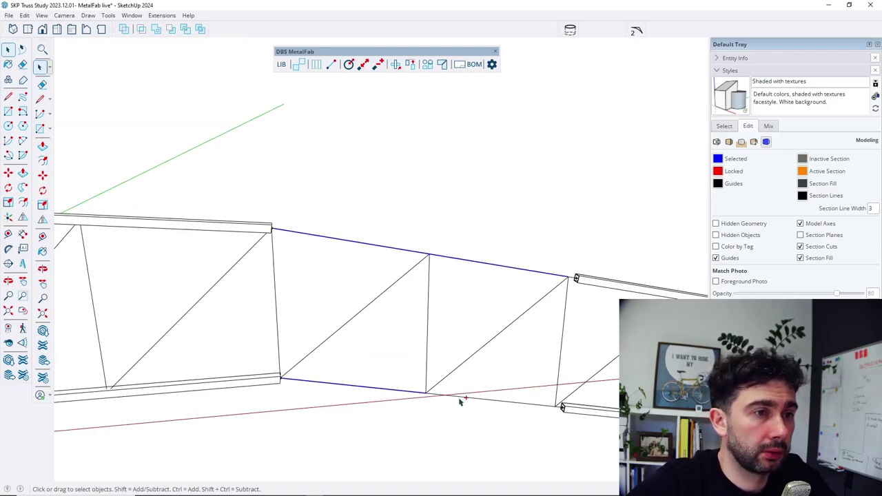
ctrl+click(458, 398)
scroll(562, 316, down, 3)
scroll(209, 326, up, 3)
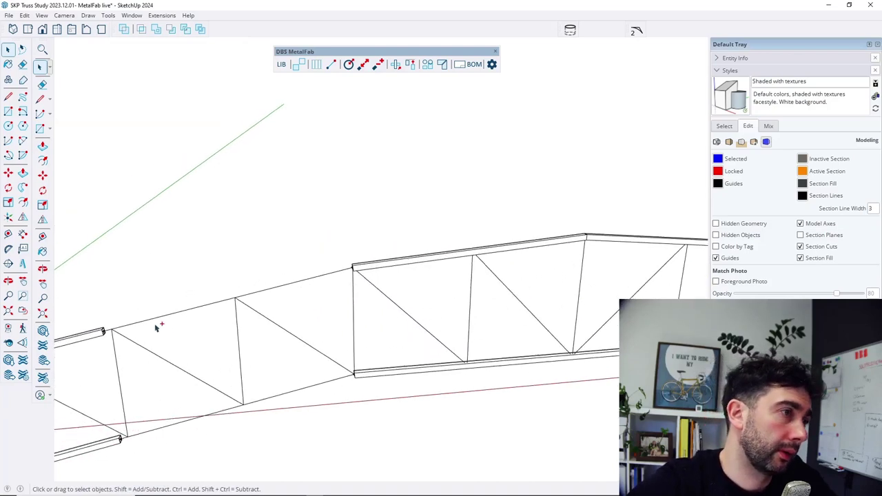
Add the two left top-chord edges and a bottom-chord edge to the selection, then zoom out.
ctrl+click(163, 318)
ctrl+click(256, 293)
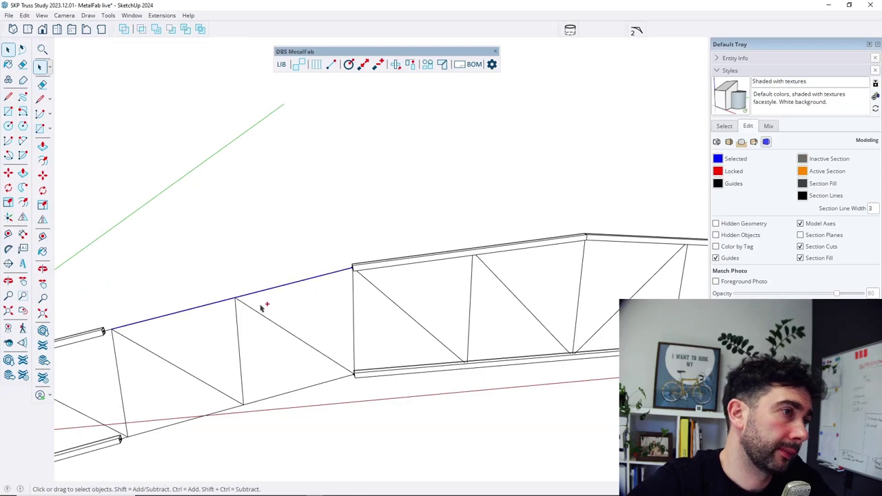
ctrl+click(303, 388)
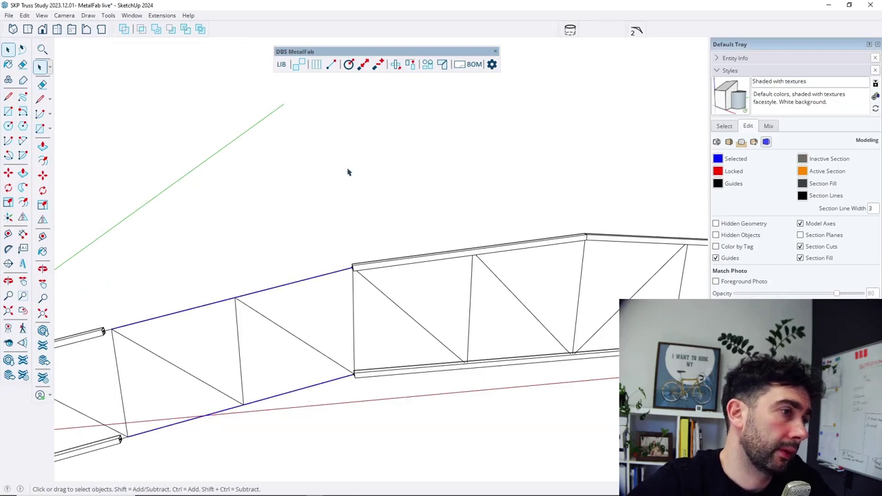
scroll(341, 121, down, 1)
scroll(256, 197, down, 3)
scroll(222, 208, up, 2)
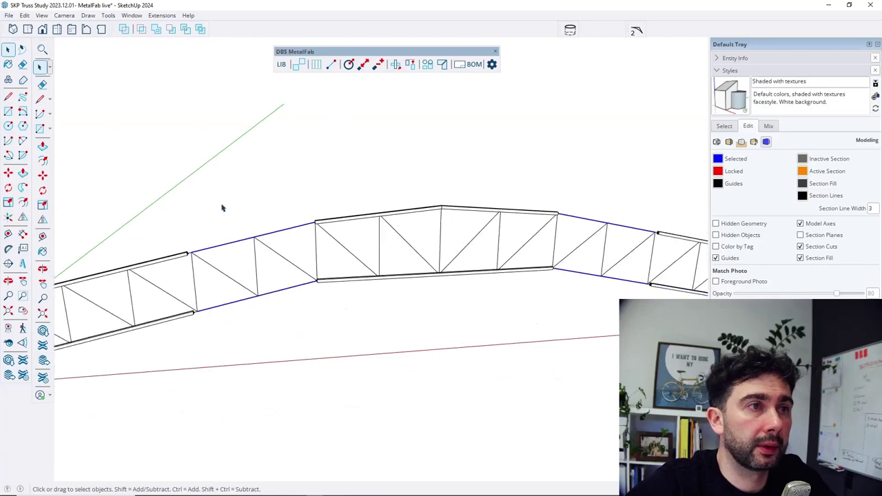
Turn the selected edges into RE-50x50x4 members with -200 mm length offset and Extrude & cut.
click(315, 64)
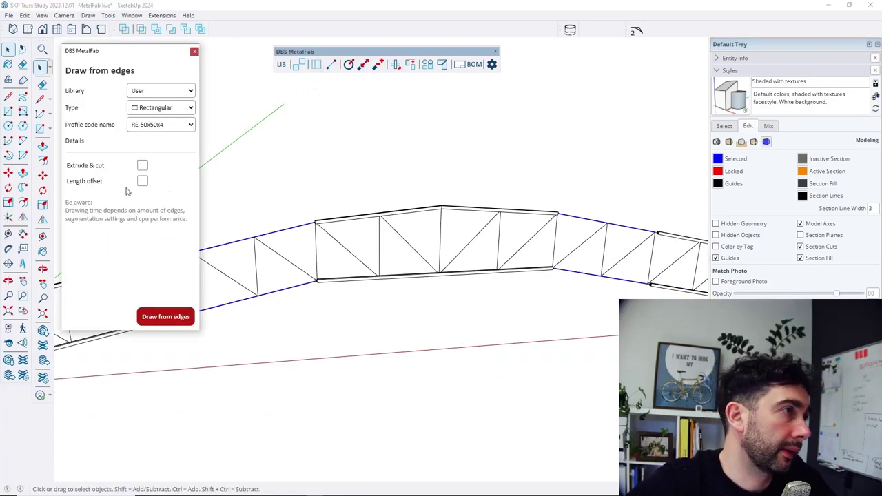
middle_drag(536, 222, 538, 181)
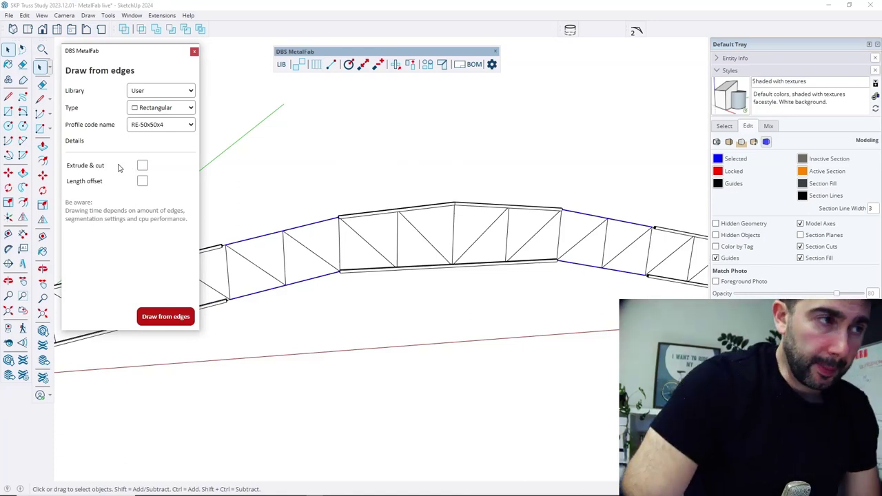
click(142, 181)
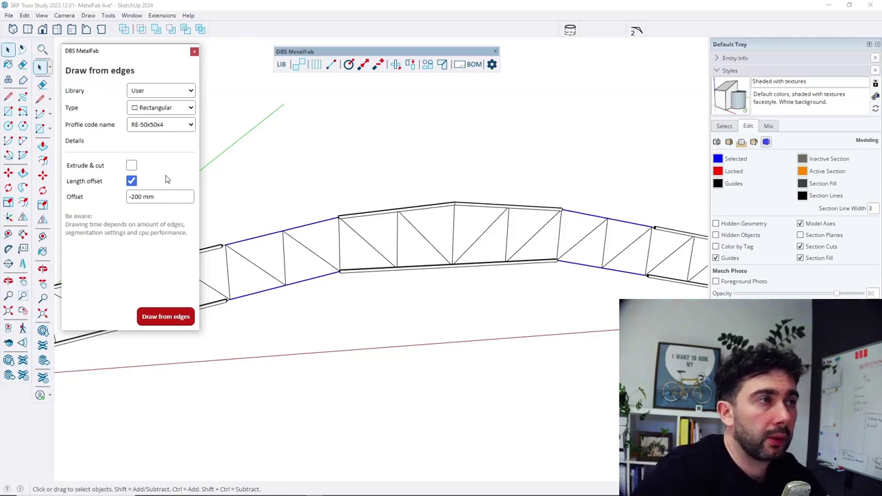
click(132, 167)
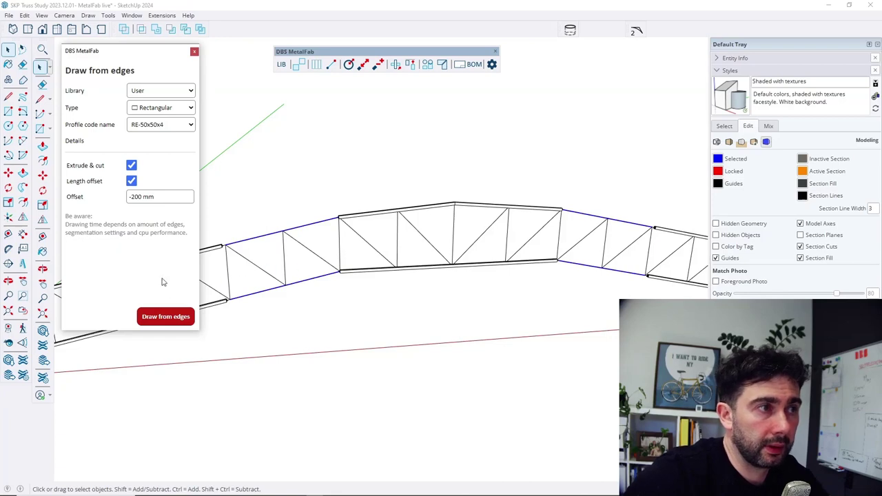
click(176, 316)
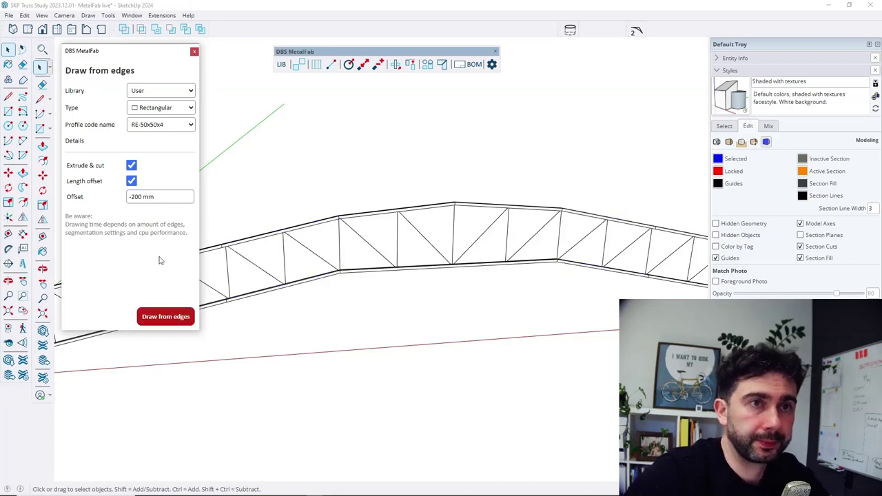
Close the edge-to-profile panel, select a new top-chord member to inspect it, then deselect.
click(194, 51)
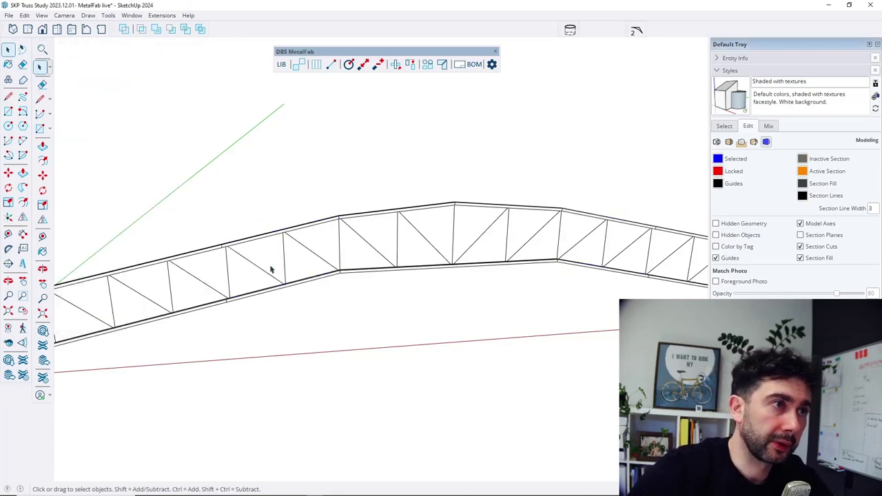
scroll(271, 268, up, 6)
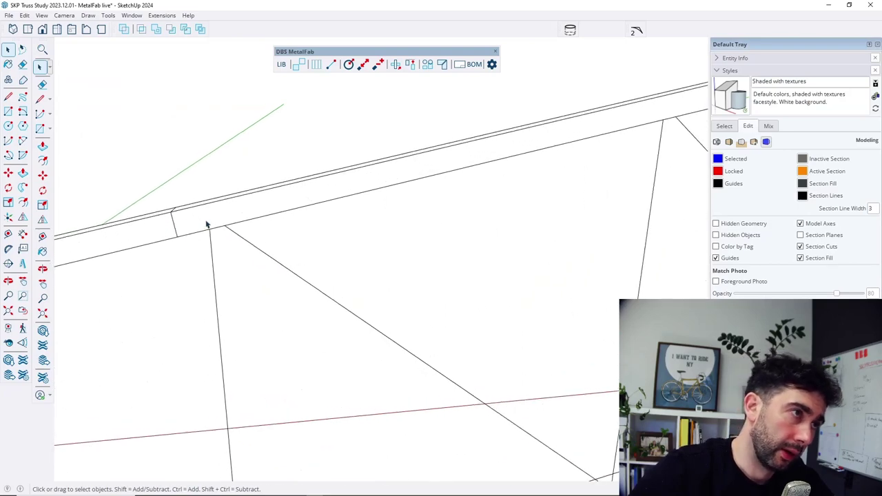
click(206, 225)
scroll(151, 242, down, 5)
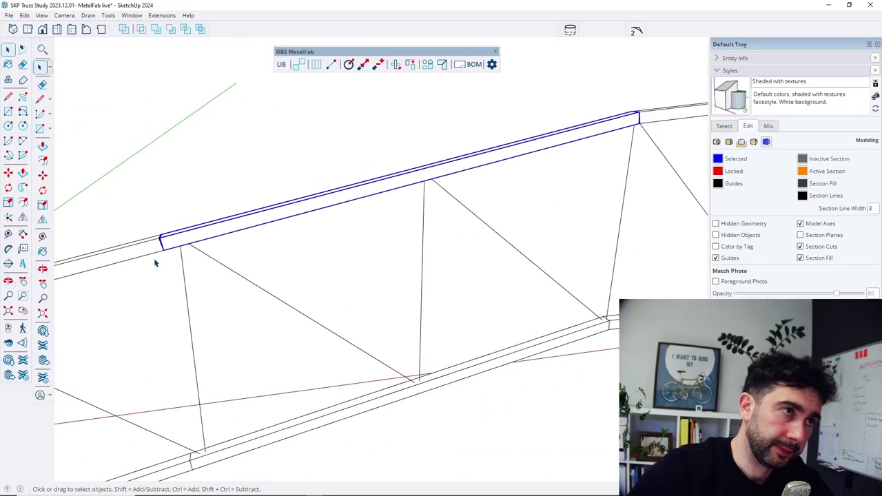
scroll(402, 199, down, 3)
scroll(483, 172, up, 10)
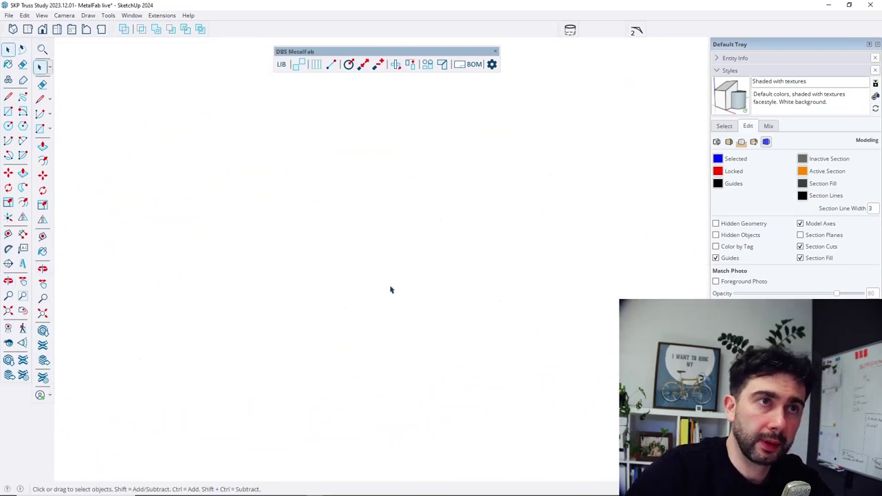
scroll(394, 290, down, 4)
middle_drag(398, 301, 480, 144)
click(480, 143)
Zoom out to show the column and whole truss, then orbit in to the left column top.
scroll(473, 226, down, 3)
scroll(482, 207, down, 3)
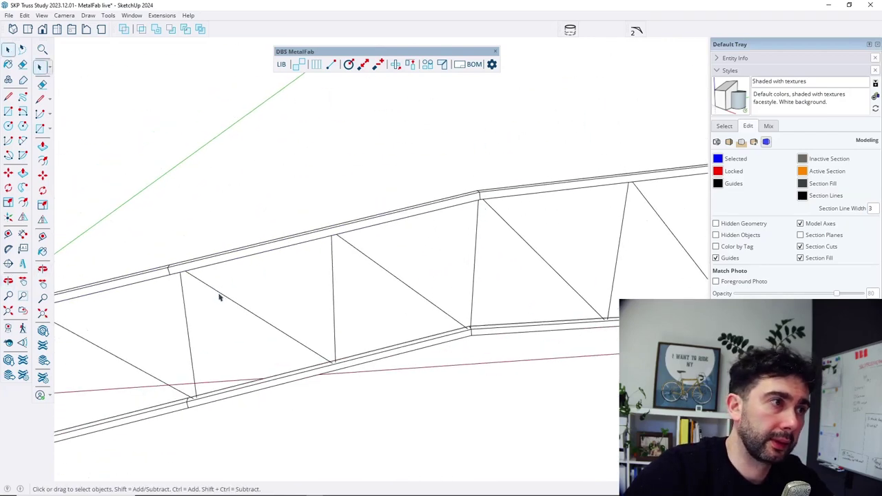
middle_drag(292, 275, 244, 276)
scroll(243, 276, down, 2)
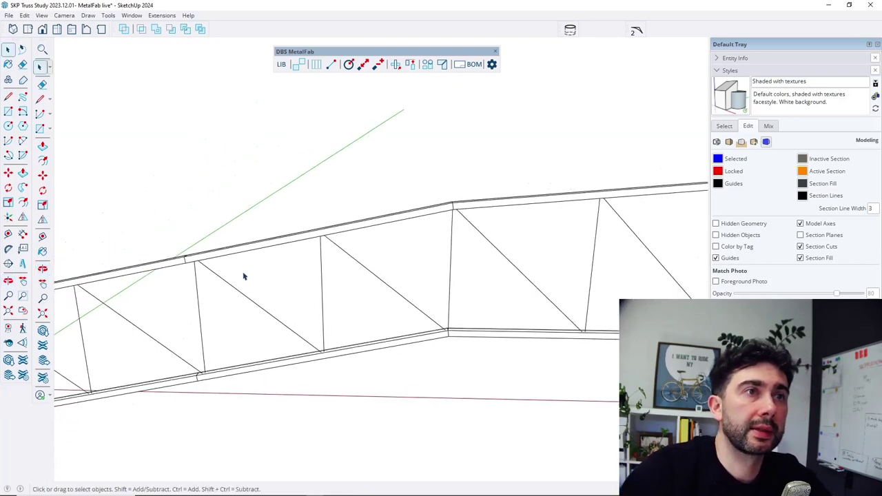
scroll(191, 256, down, 3)
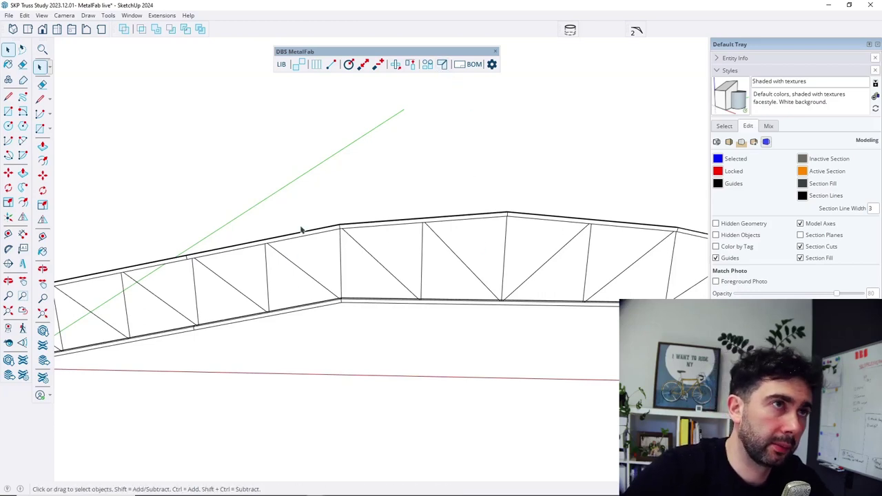
scroll(272, 226, down, 5)
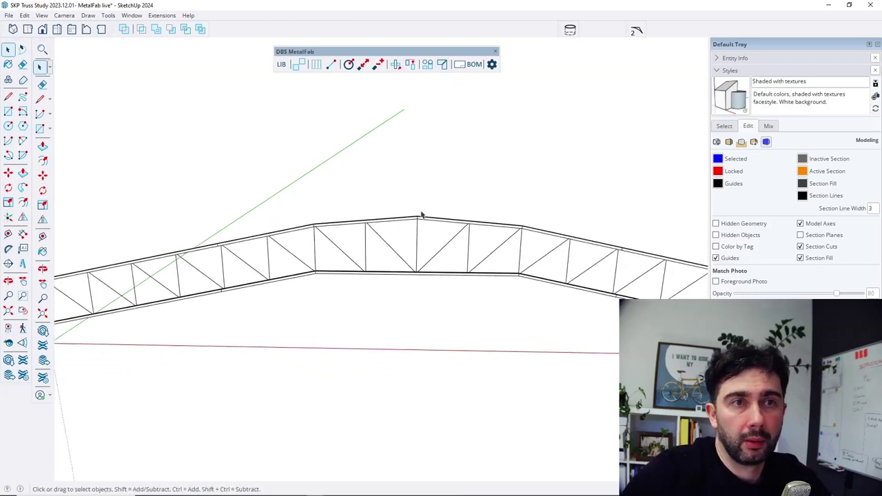
scroll(606, 258, down, 3)
middle_drag(626, 250, 638, 252)
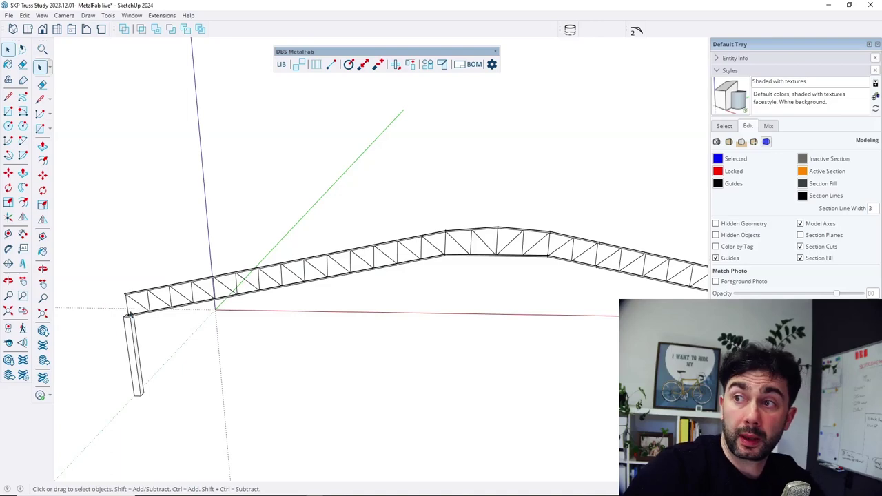
scroll(129, 317, up, 6)
scroll(122, 308, up, 2)
mouse_move(122, 305)
middle_down()
mouse_move(250, 266)
mouse_move(311, 268)
mouse_move(262, 296)
mouse_move(319, 283)
middle_up()
Draw a rectangular steel post from the left column top up the vertical line.
click(330, 64)
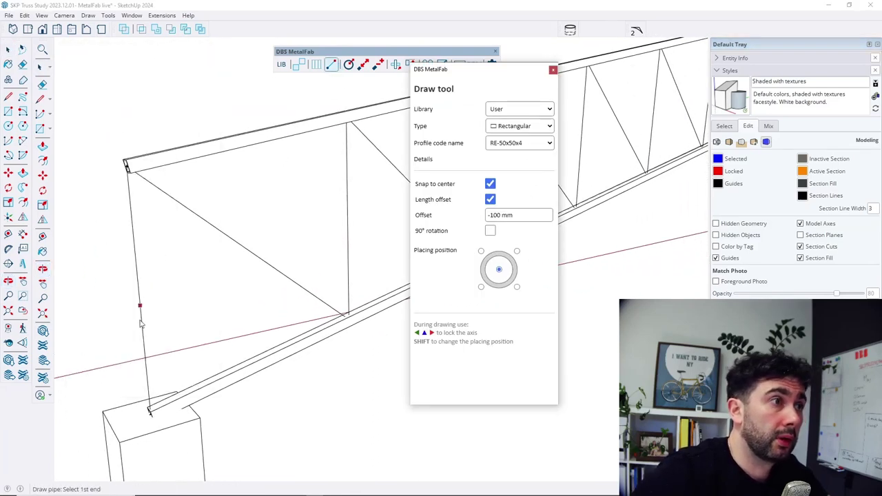
click(149, 394)
click(135, 220)
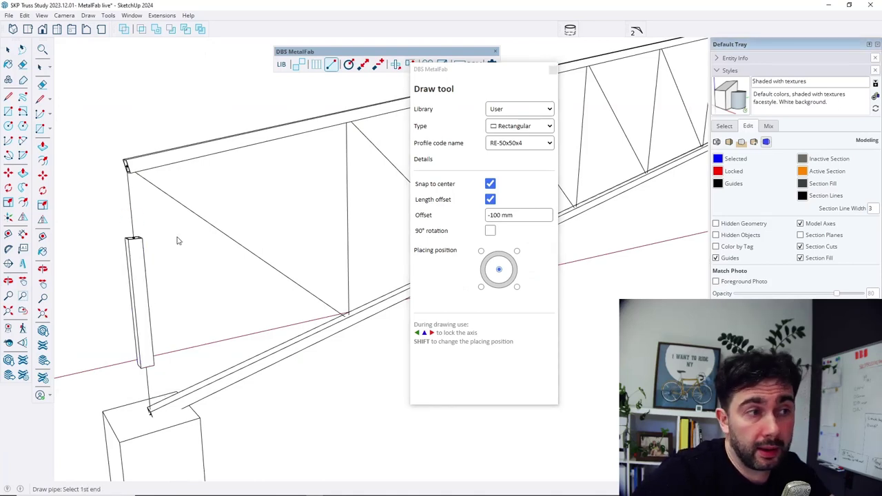
key(space)
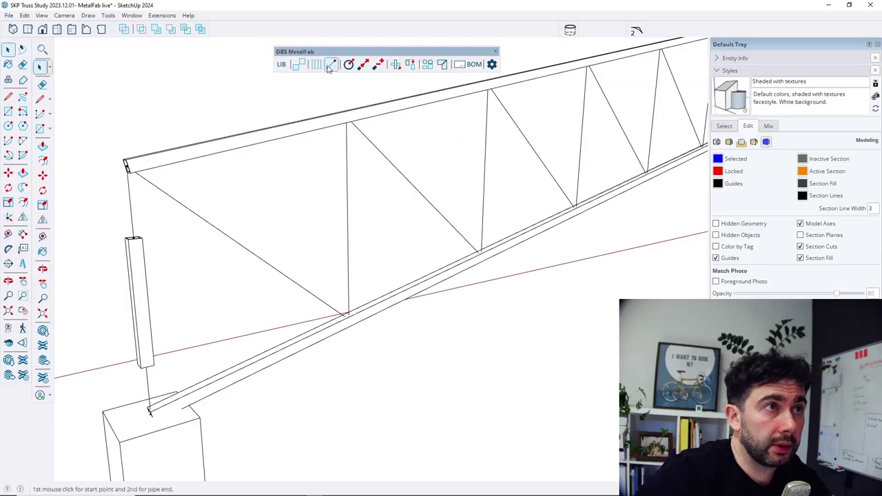
Miter the top chord with the new post, then orbit to the right-hand support.
click(442, 64)
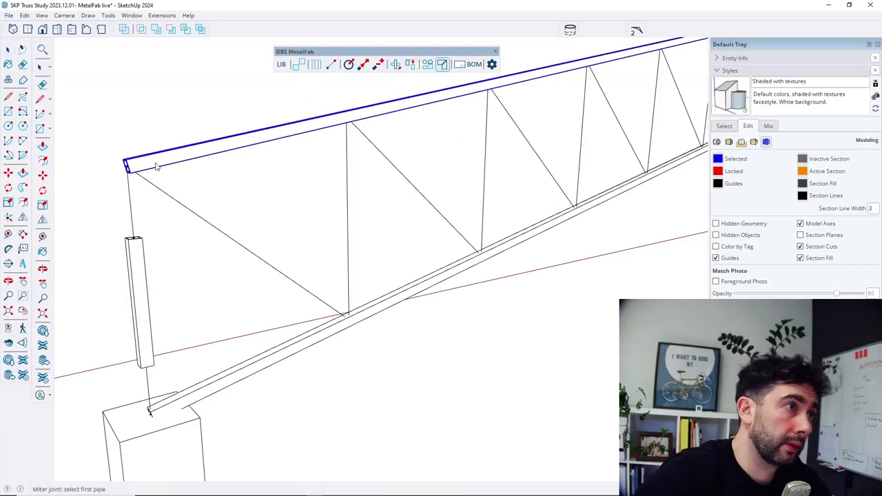
click(156, 166)
click(134, 259)
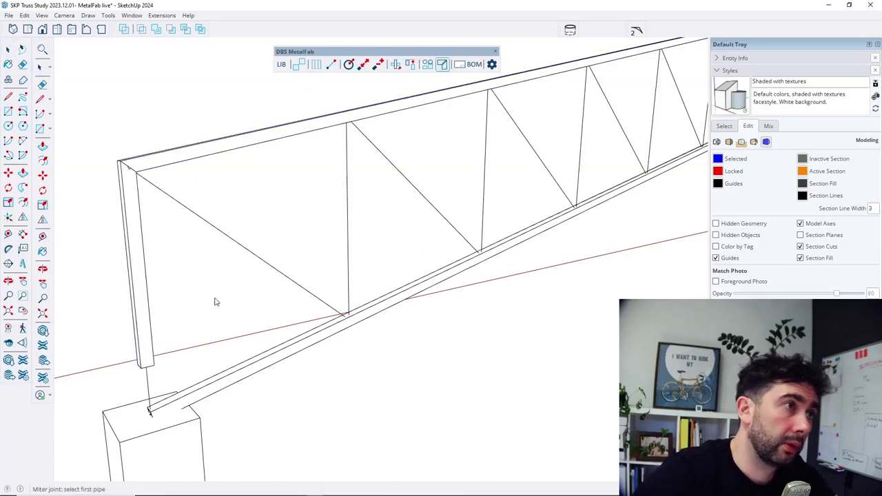
scroll(185, 354, down, 10)
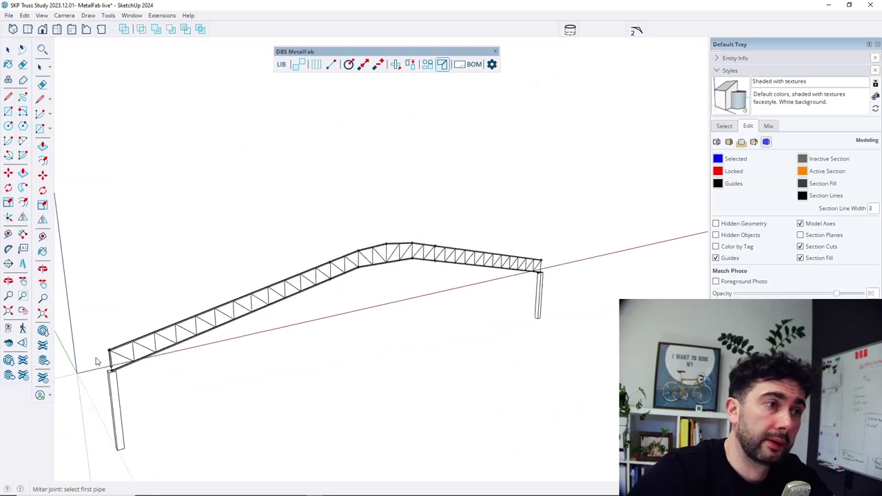
scroll(475, 275, up, 8)
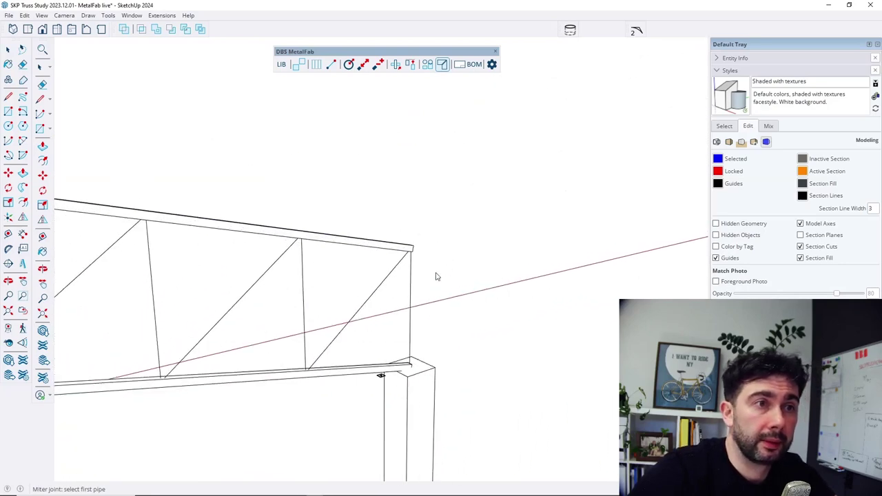
middle_drag(417, 290, 337, 256)
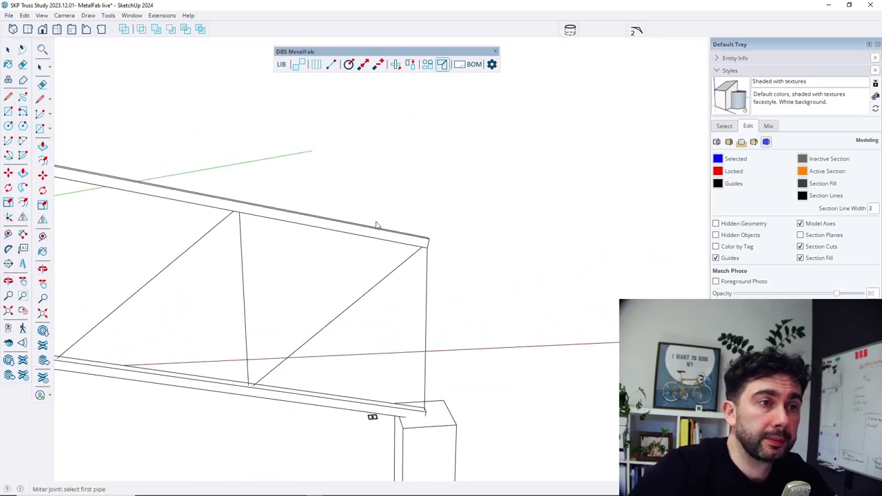
middle_drag(376, 224, 281, 281)
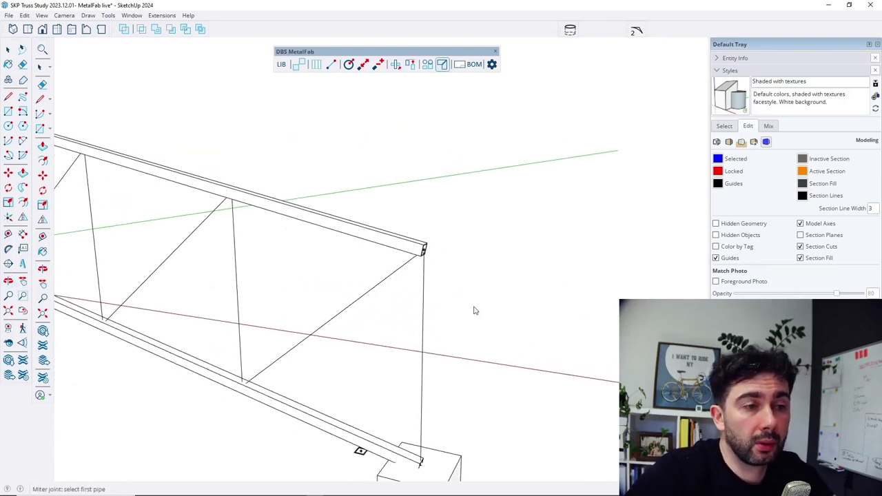
key(space)
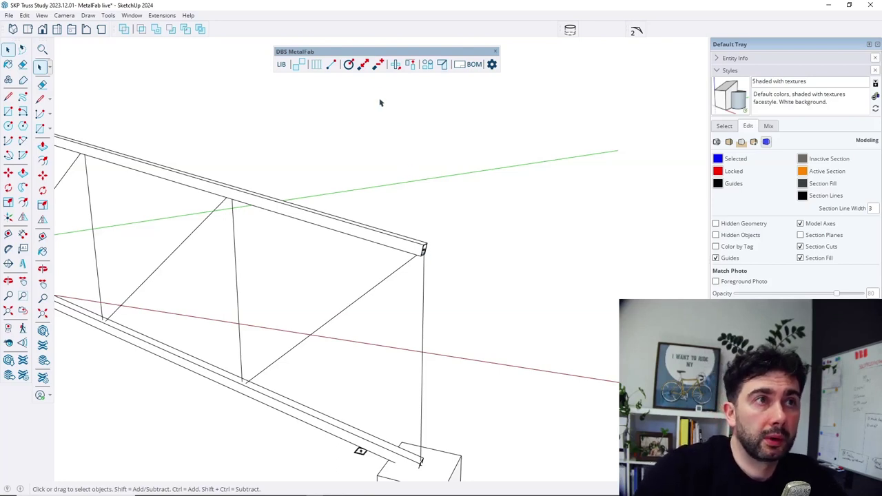
Draw a second steel post up the vertical line at the truss's right end.
click(331, 64)
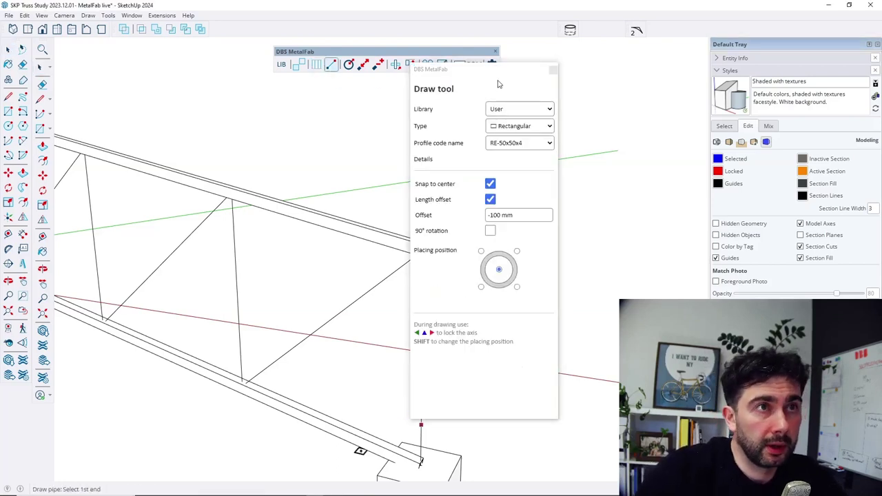
drag(497, 73, 694, 67)
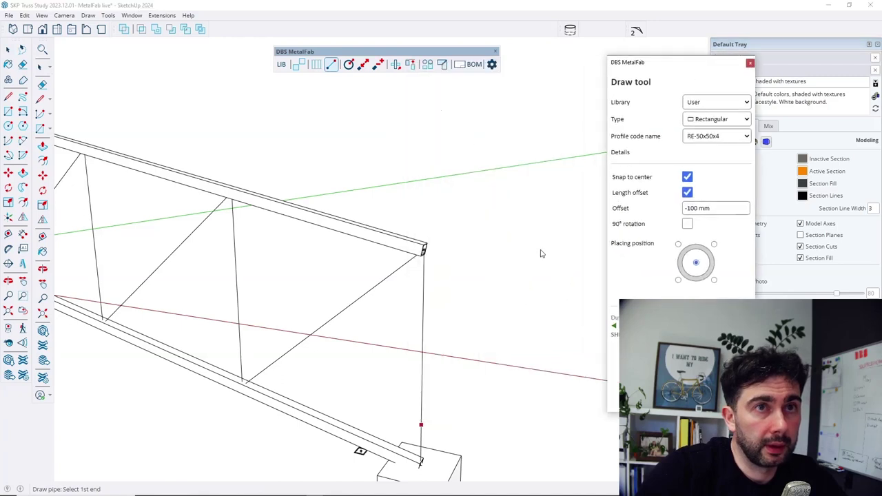
click(420, 432)
click(422, 310)
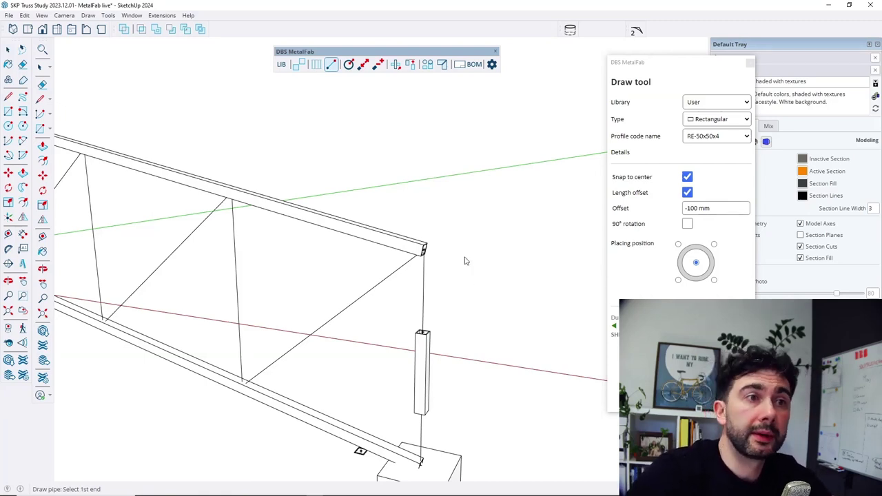
Miter the top chord with the right-end post, then return to Select.
click(447, 67)
click(389, 245)
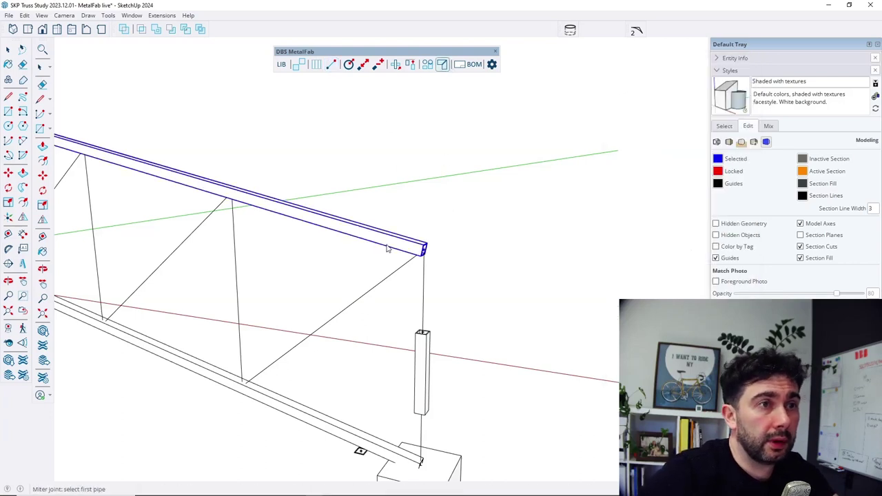
click(424, 341)
key(space)
scroll(388, 255, up, 5)
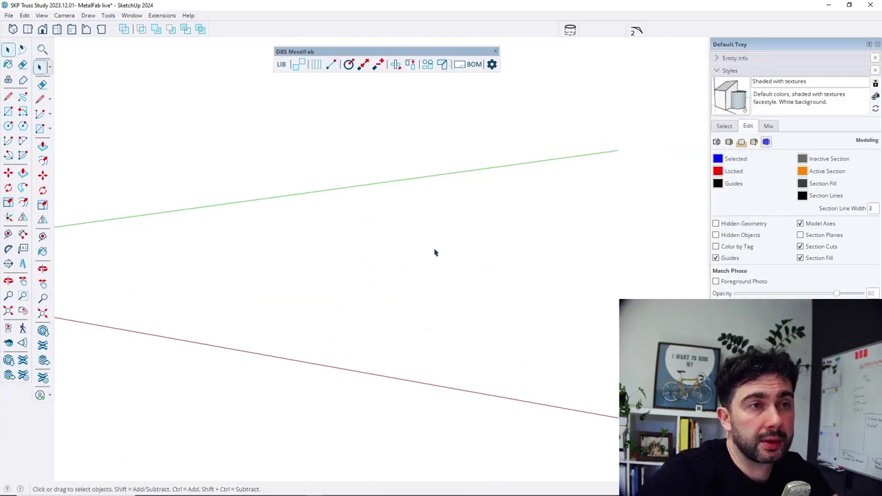
scroll(482, 262, down, 6)
Orbit around the truss end to inspect the mitred rail-post joint from several angles.
middle_drag(482, 262, 283, 295)
scroll(407, 276, up, 3)
middle_drag(494, 280, 523, 244)
scroll(492, 283, up, 2)
middle_drag(496, 276, 428, 199)
scroll(471, 292, up, 1)
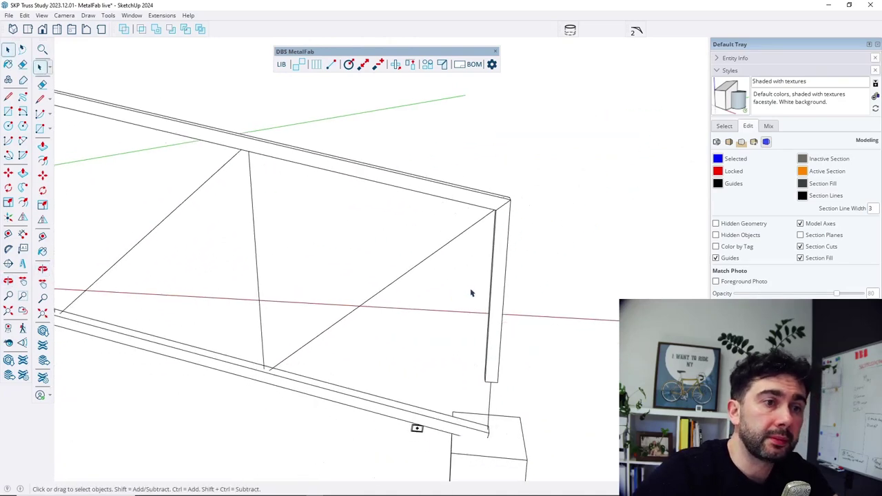
middle_drag(480, 241, 492, 432)
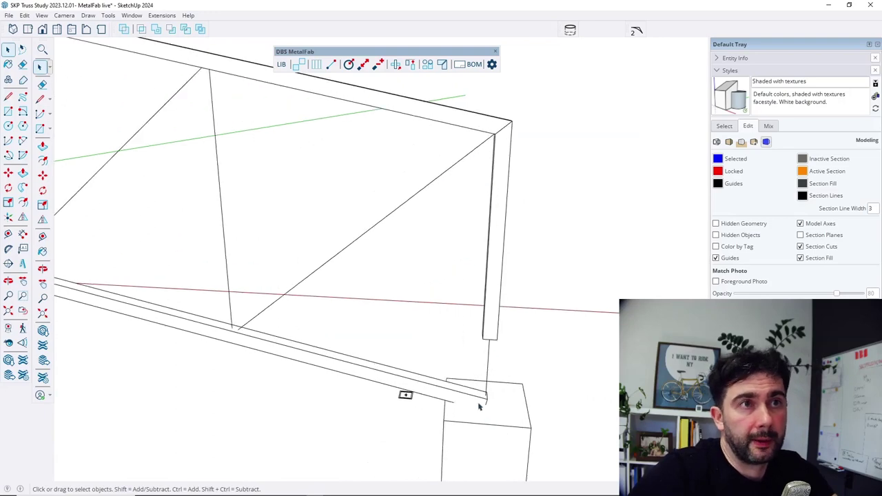
middle_drag(411, 241, 452, 319)
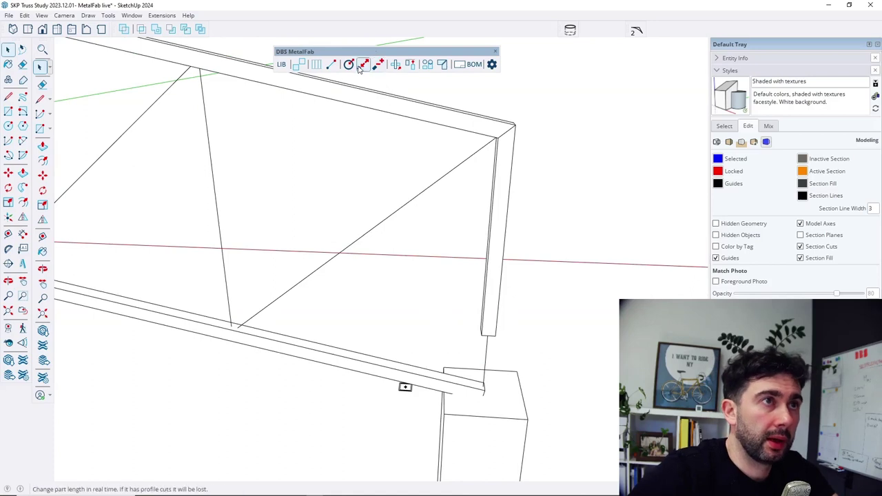
Shorten the lower rail's right end by half the pipe size with a '-' length offset.
click(378, 64)
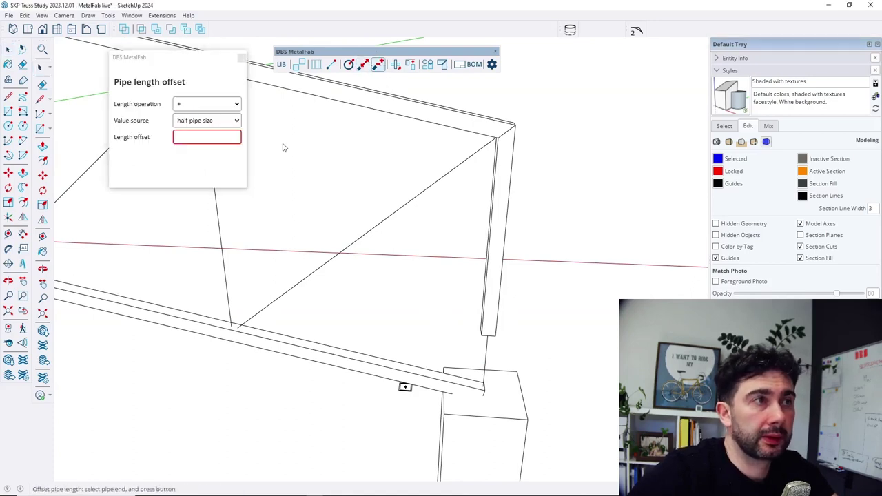
click(208, 105)
click(203, 124)
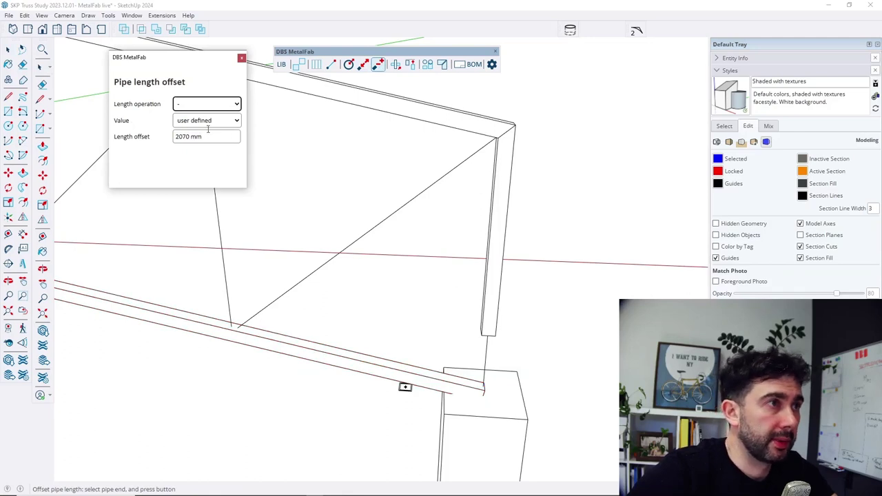
click(207, 121)
click(207, 130)
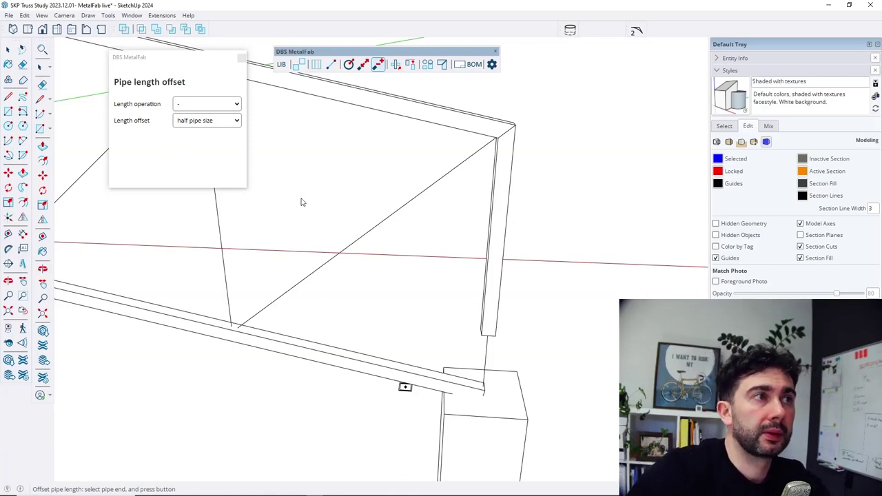
click(479, 400)
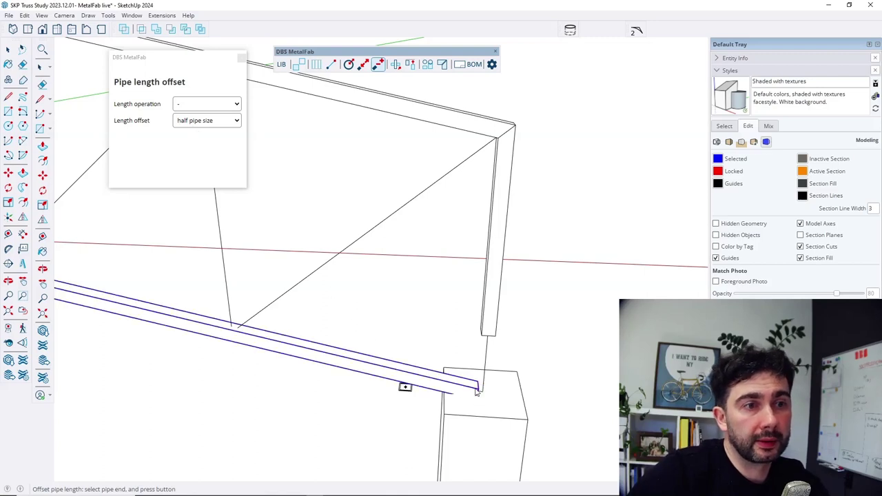
click(435, 388)
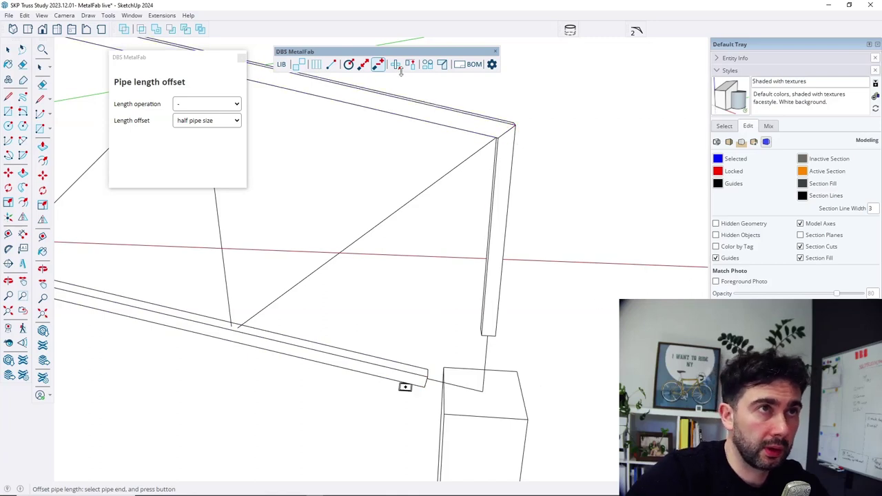
click(427, 64)
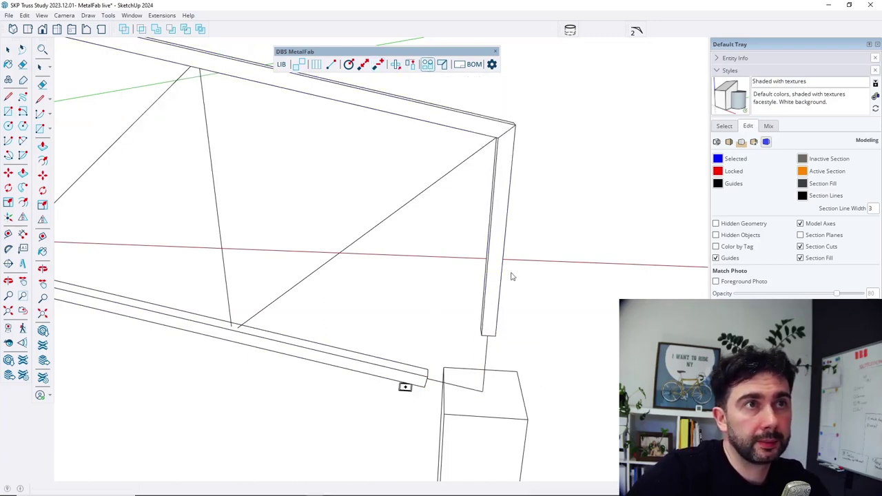
Extend the right-end post down to its column block and start a mitre join on the lower rail.
click(489, 330)
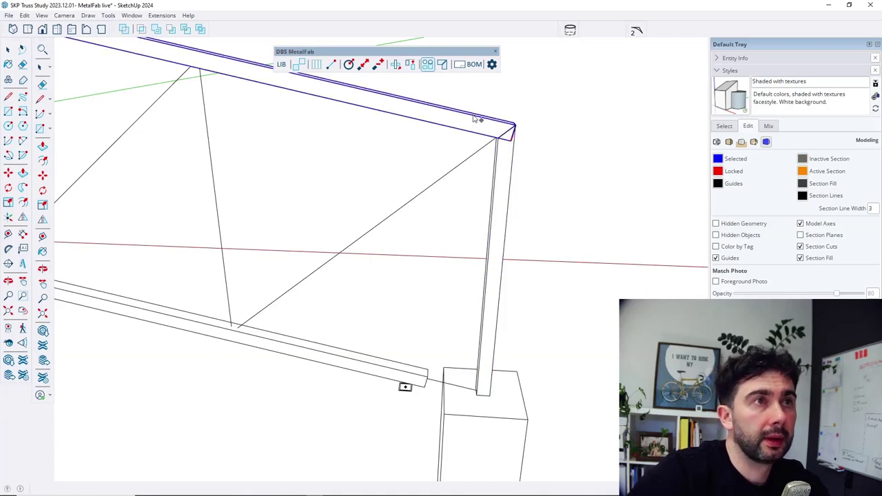
click(442, 64)
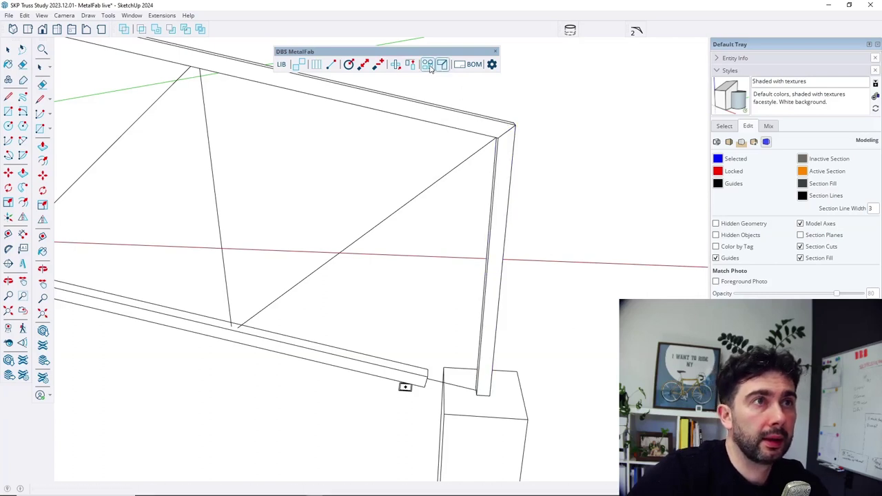
click(419, 378)
Return to selection and orbit over to the left end of the truss.
middle_drag(560, 394, 637, 416)
key(space)
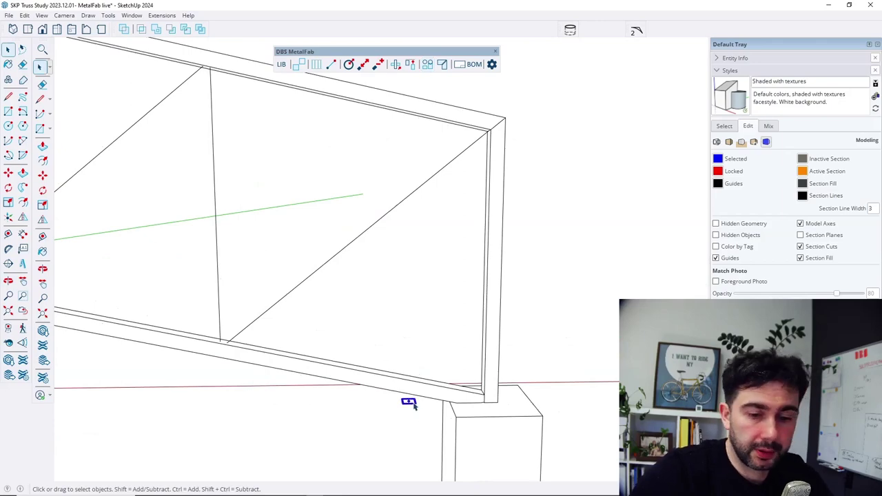
scroll(569, 334, down, 2)
scroll(525, 366, down, 5)
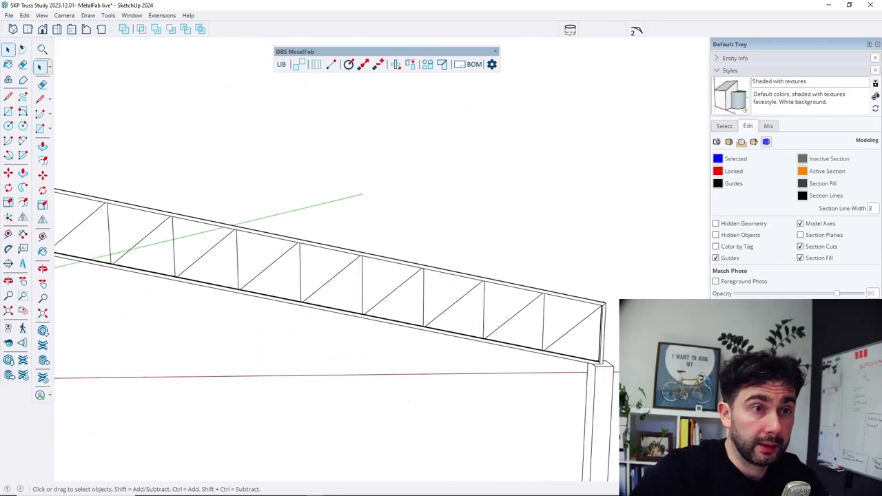
scroll(190, 346, down, 3)
scroll(190, 346, up, 8)
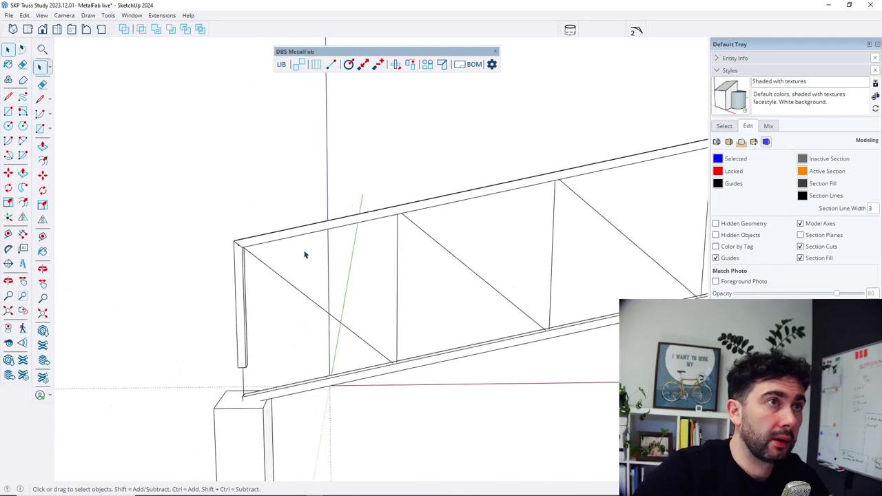
middle_drag(279, 308, 386, 301)
Shorten the lower rail's left end with a subtract length offset.
scroll(245, 410, up, 3)
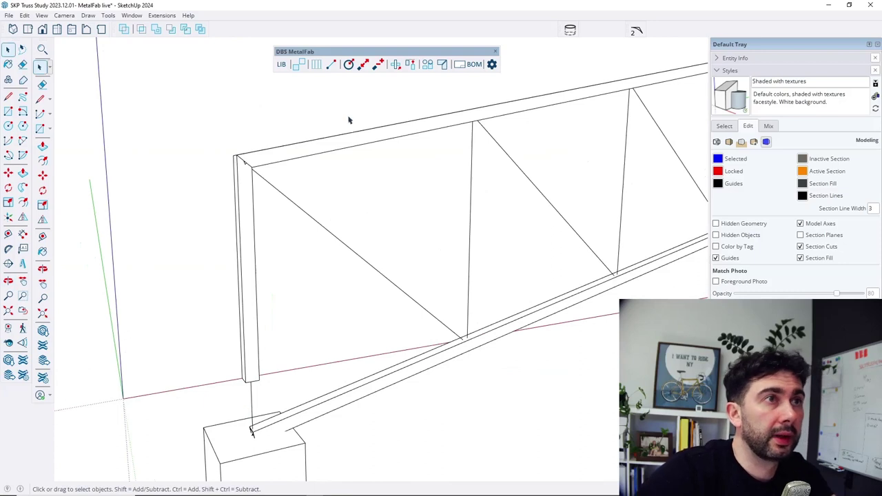
click(378, 65)
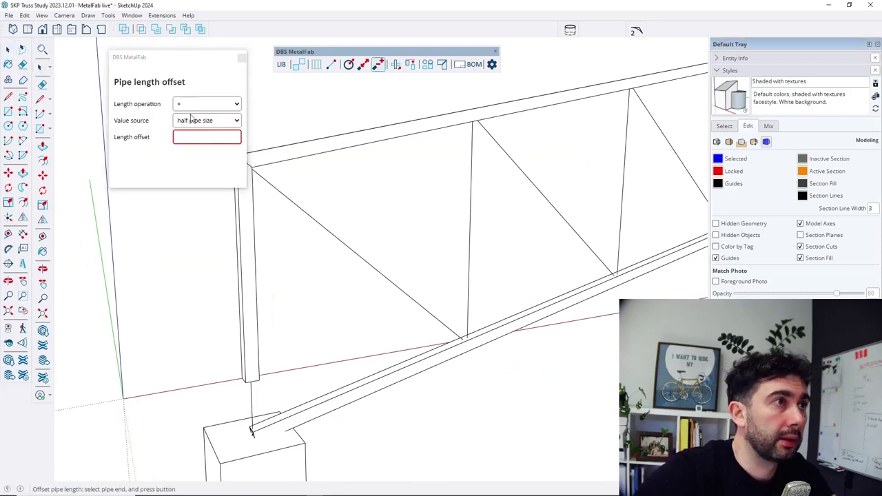
click(193, 104)
click(198, 123)
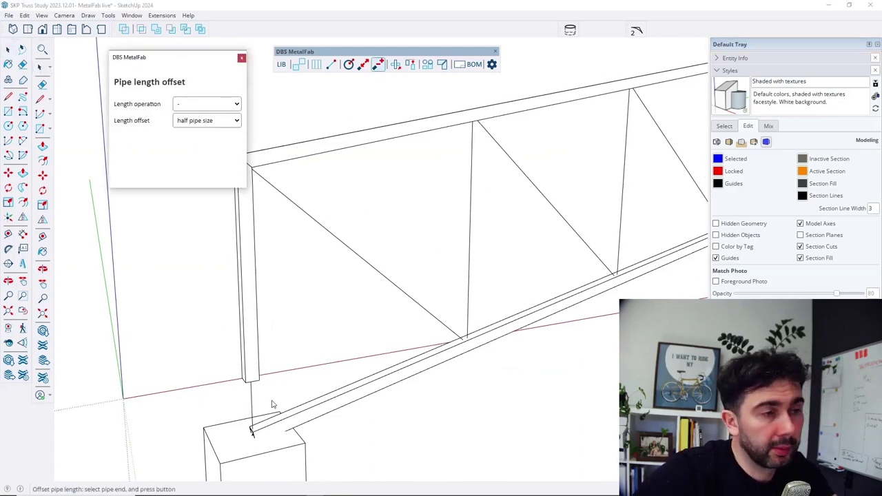
click(266, 420)
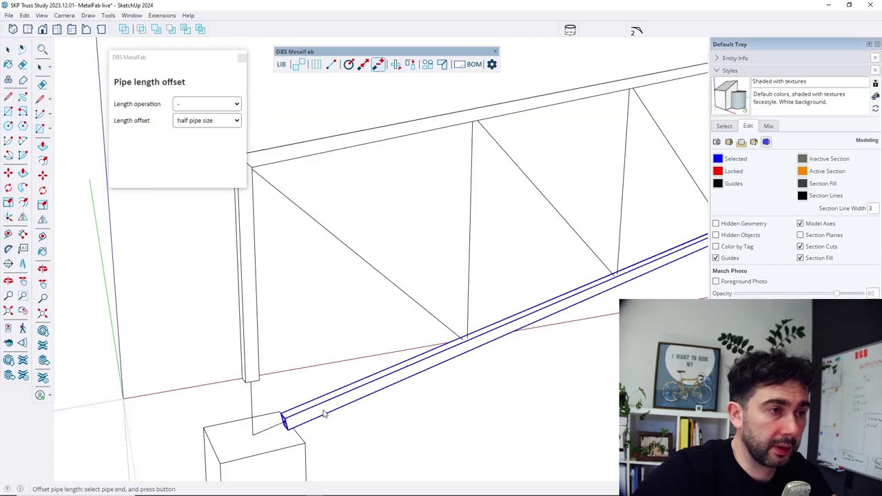
key(space)
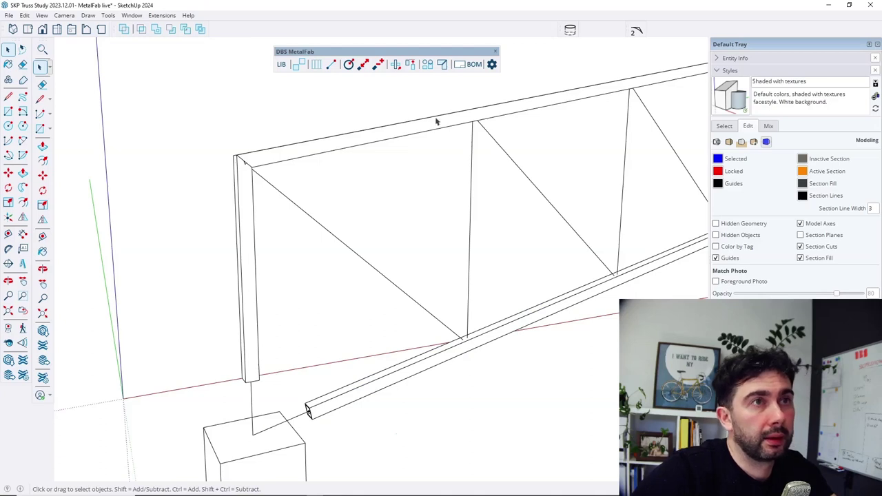
Extend the left post down to the column block and run the lower rail into it.
click(323, 394)
ctrl+click(251, 378)
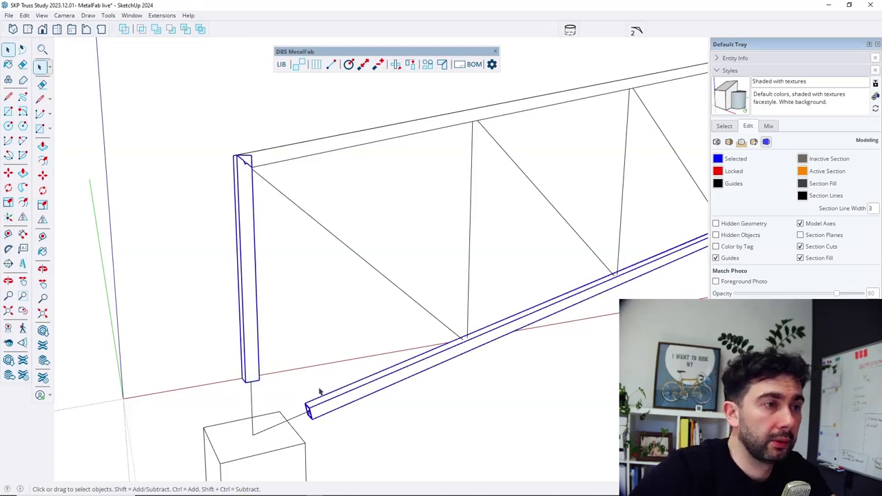
click(427, 65)
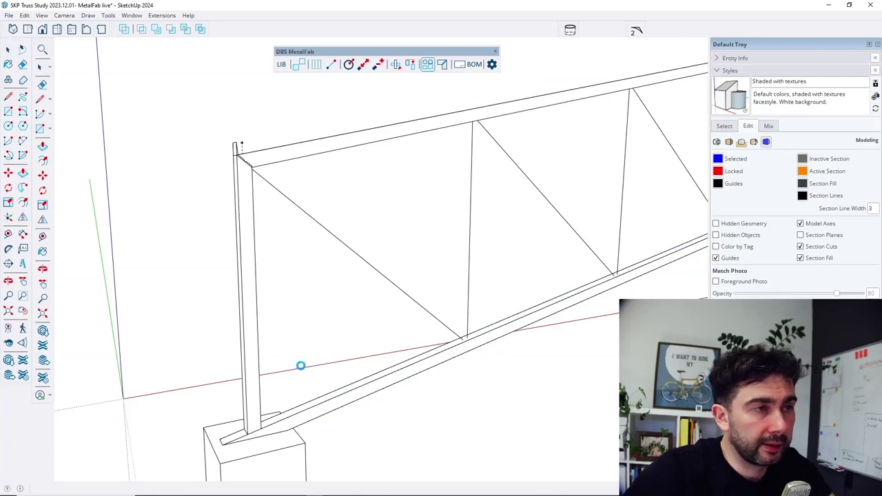
key(ctrl+z)
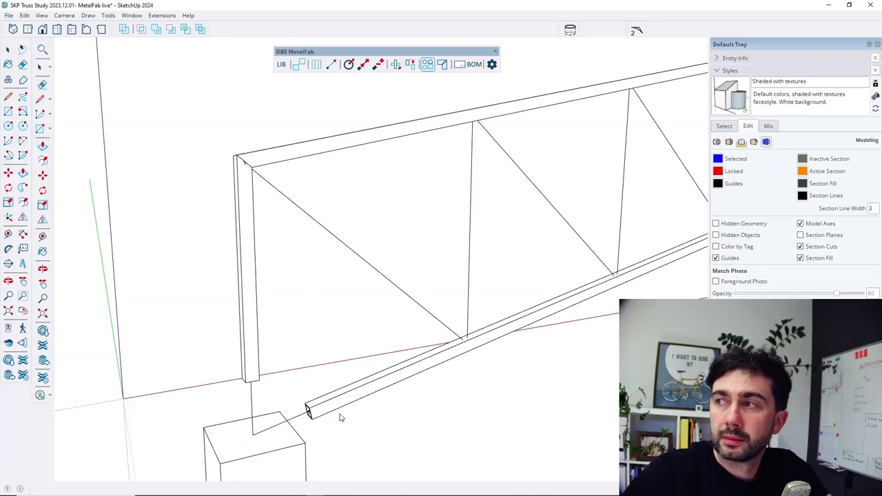
click(251, 379)
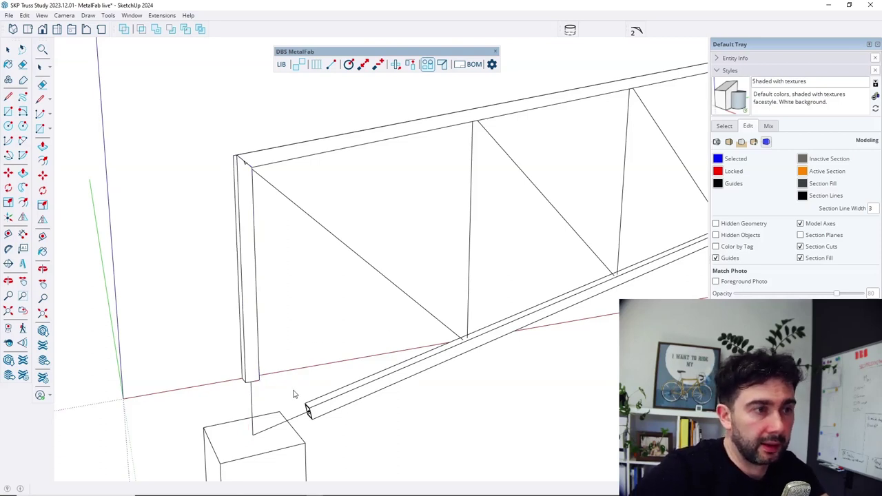
click(253, 373)
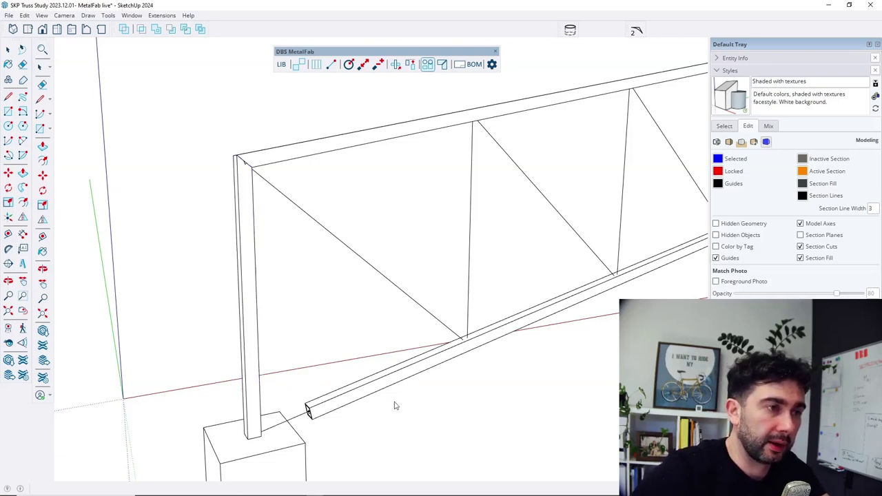
key(space)
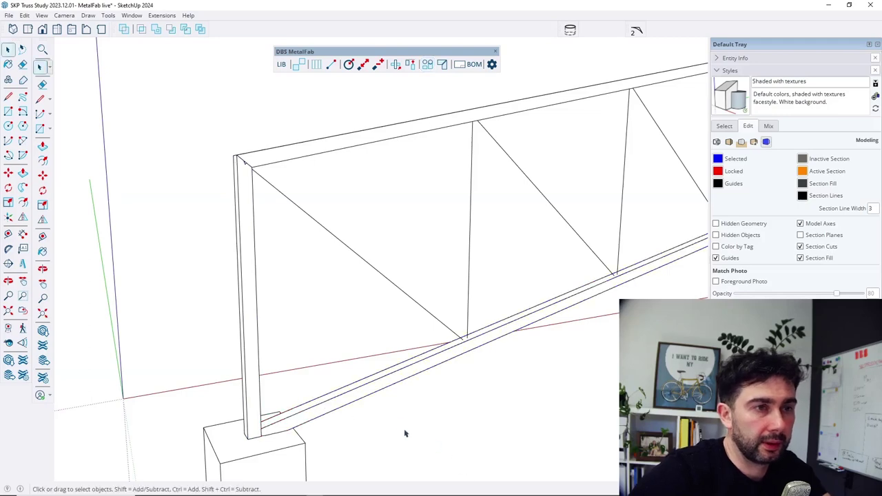
Select the first vertical web lines at the left end of the truss.
middle_drag(393, 423, 347, 382)
scroll(434, 233, up, 5)
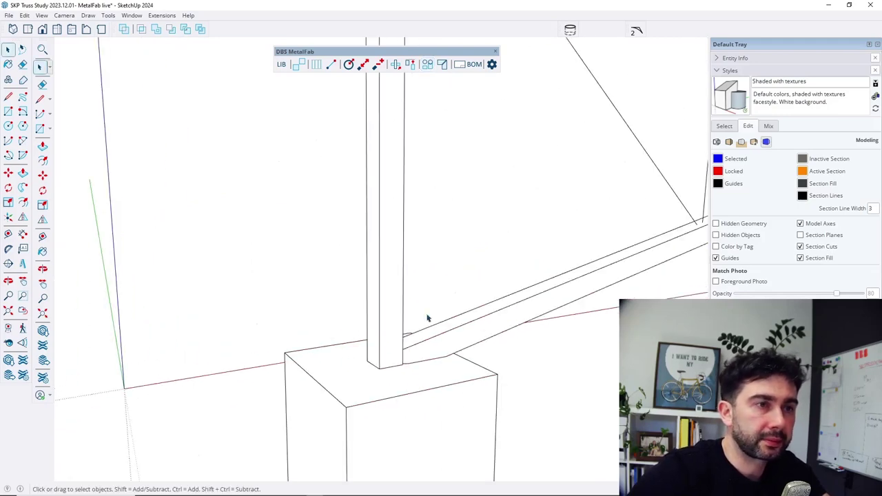
middle_drag(422, 348, 494, 372)
scroll(445, 393, down, 6)
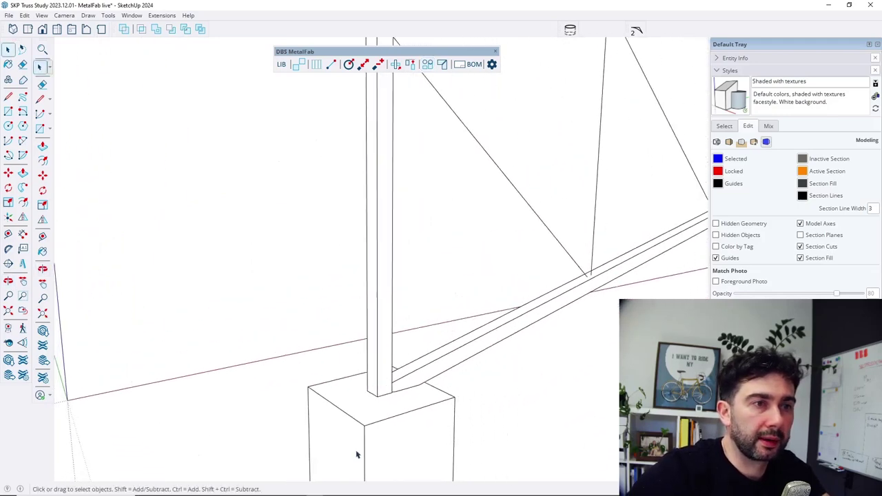
middle_drag(456, 404, 419, 405)
scroll(360, 407, down, 5)
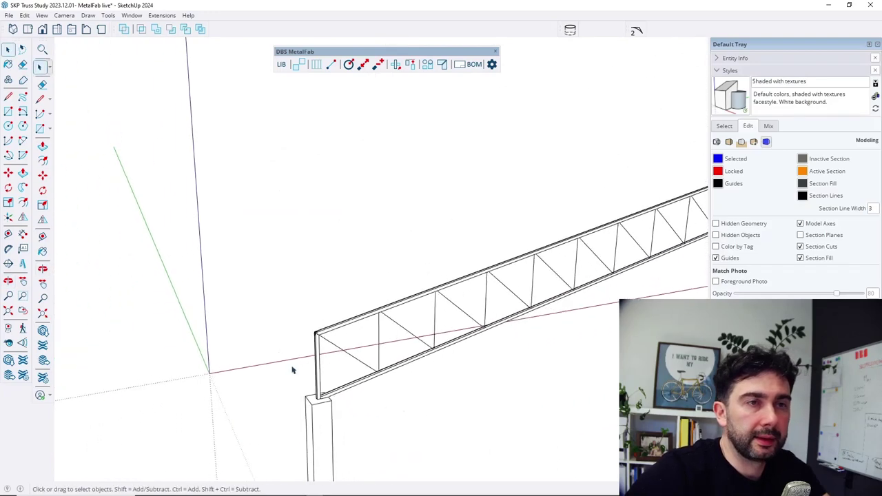
scroll(387, 352, up, 2)
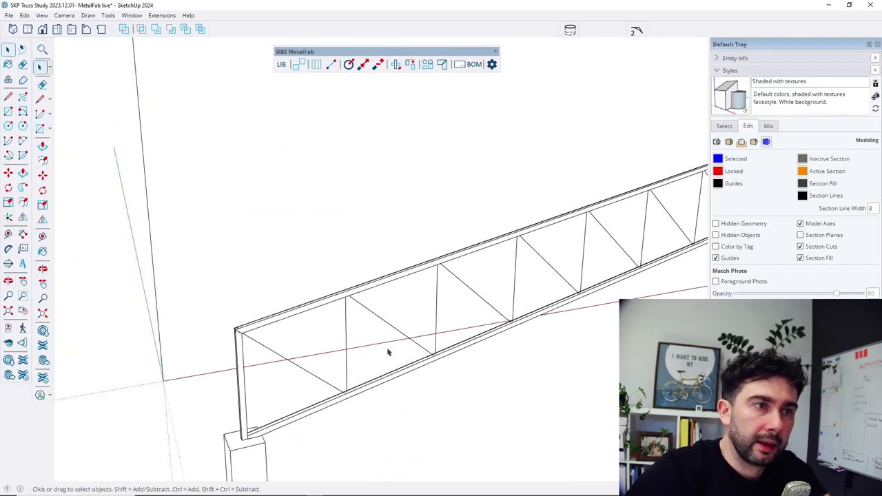
click(347, 339)
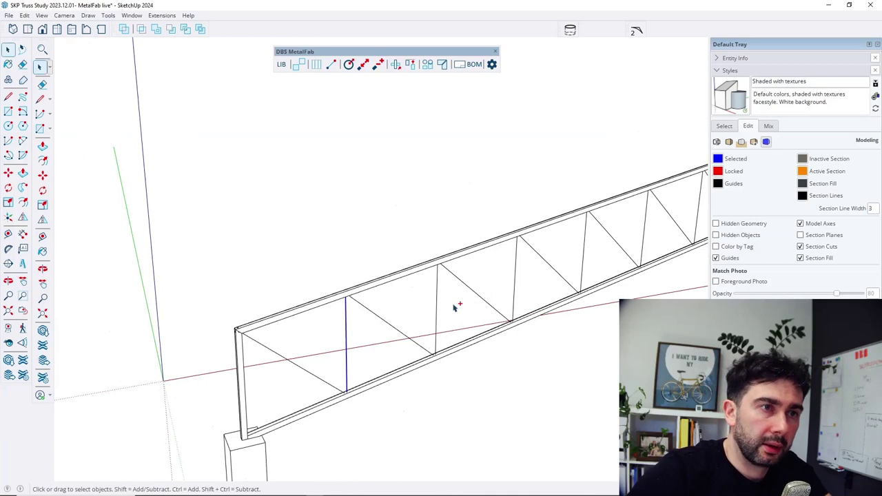
ctrl+click(436, 311)
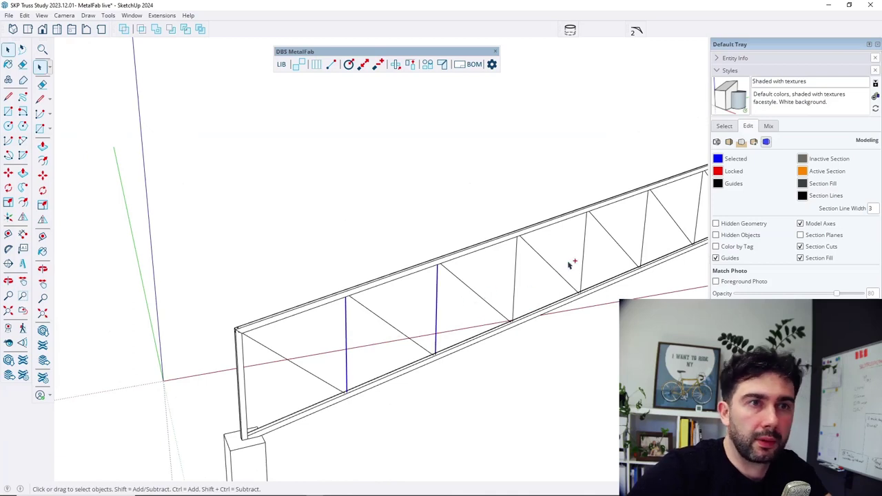
ctrl+click(515, 270)
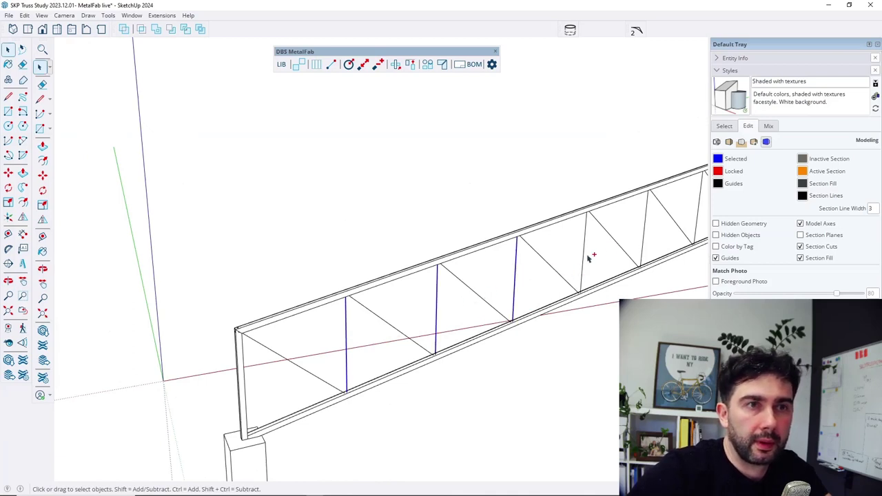
middle_drag(301, 295, 473, 230)
ctrl+click(544, 241)
ctrl+click(593, 226)
ctrl+click(497, 233)
ctrl+click(549, 221)
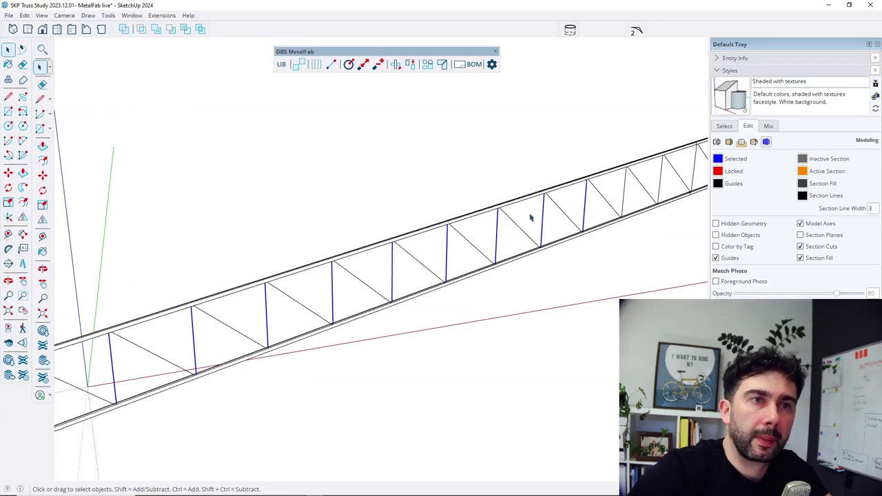
Add the vertical web lines leading up to and just past the peak.
middle_drag(480, 230, 539, 207)
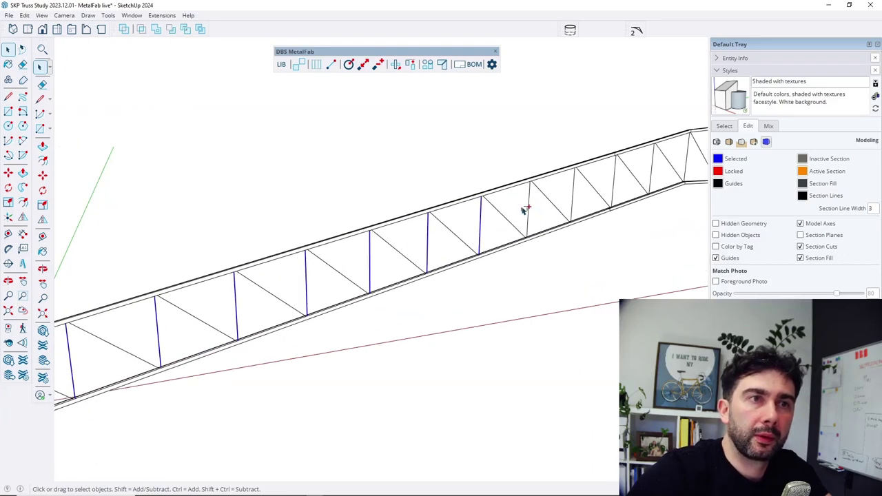
ctrl+click(528, 213)
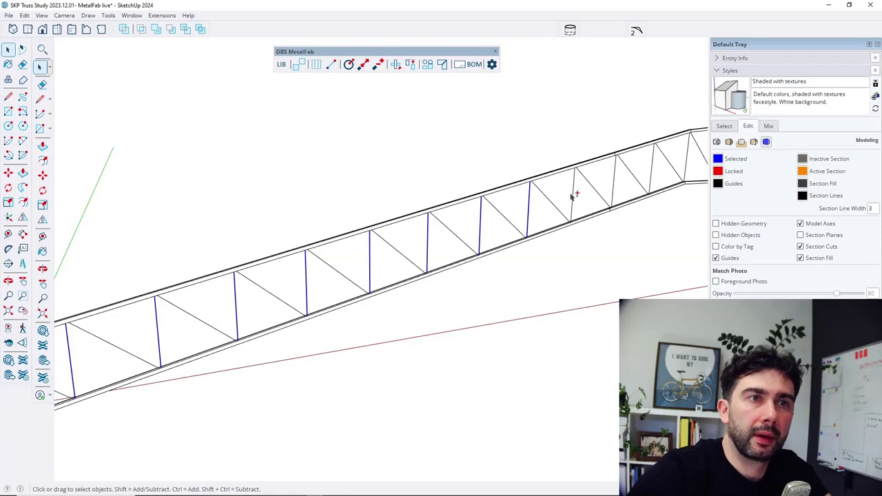
middle_drag(567, 191, 579, 209)
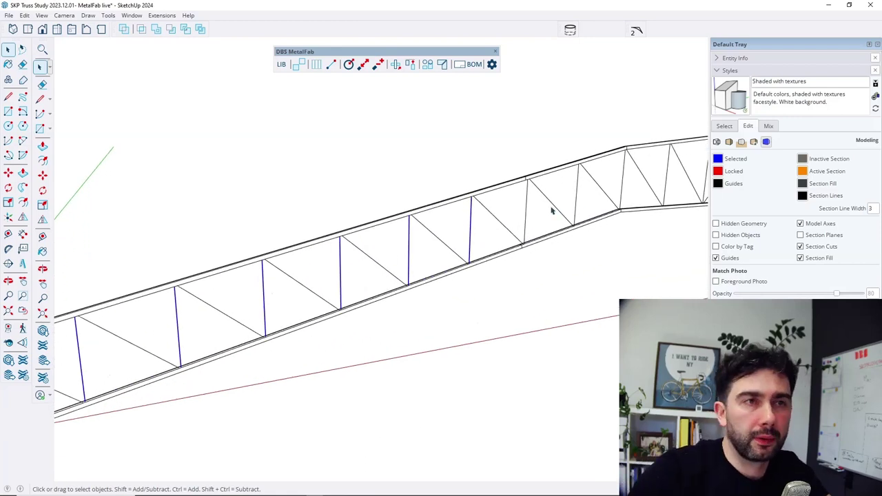
ctrl+click(526, 212)
middle_drag(474, 254, 514, 215)
ctrl+click(505, 214)
ctrl+click(550, 202)
ctrl+click(593, 197)
ctrl+click(634, 187)
middle_drag(587, 213, 626, 193)
ctrl+click(607, 203)
middle_drag(600, 221, 570, 212)
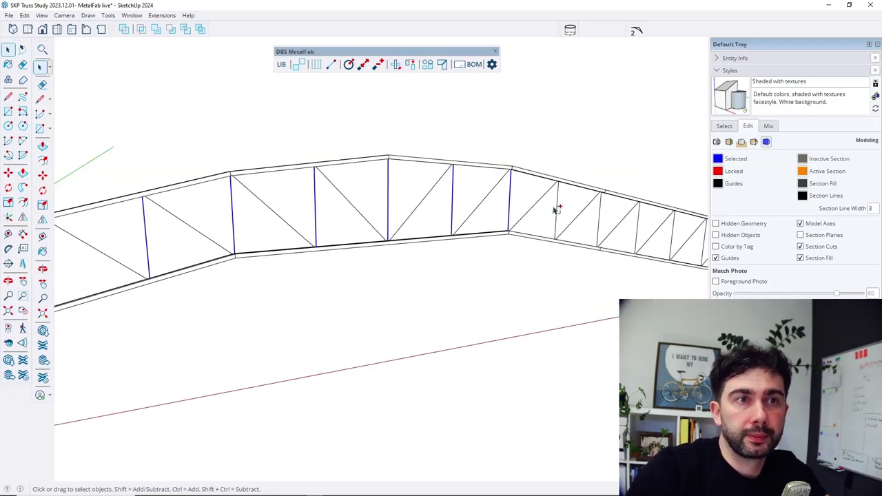
ctrl+click(556, 207)
ctrl+click(599, 222)
Add the remaining verticals on the far slope, bringing the whole truss into view.
middle_drag(544, 223, 318, 239)
ctrl+click(531, 250)
ctrl+click(590, 264)
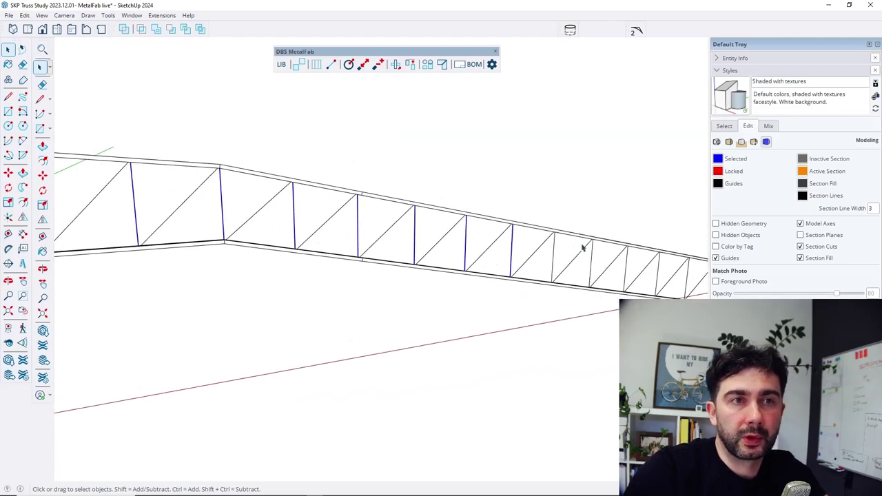
scroll(584, 248, up, 2)
click(543, 260)
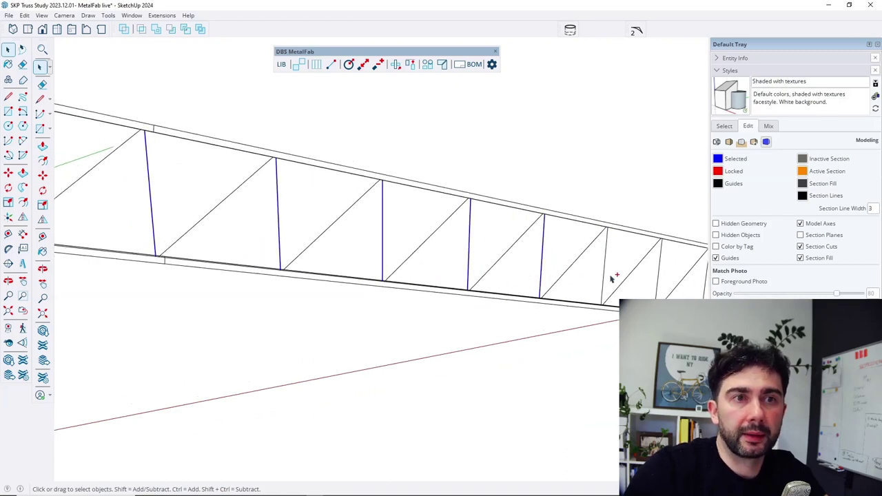
ctrl+click(609, 279)
scroll(522, 259, down, 2)
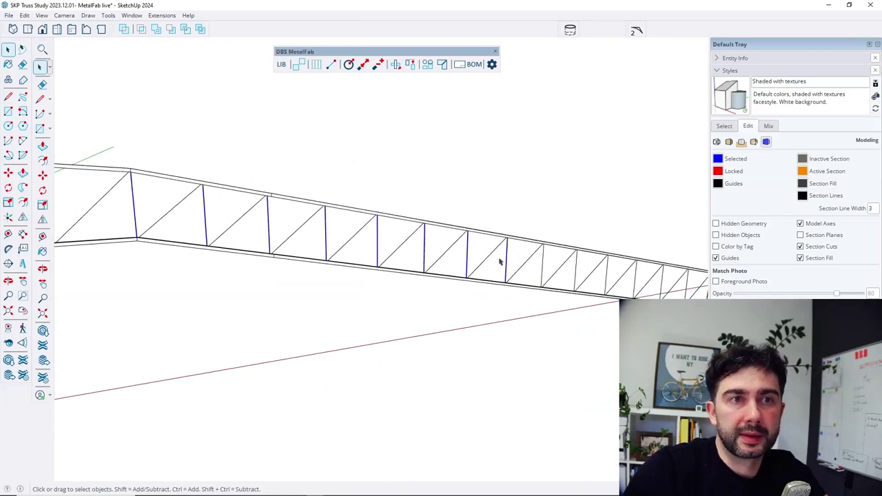
ctrl+click(542, 269)
ctrl+click(576, 277)
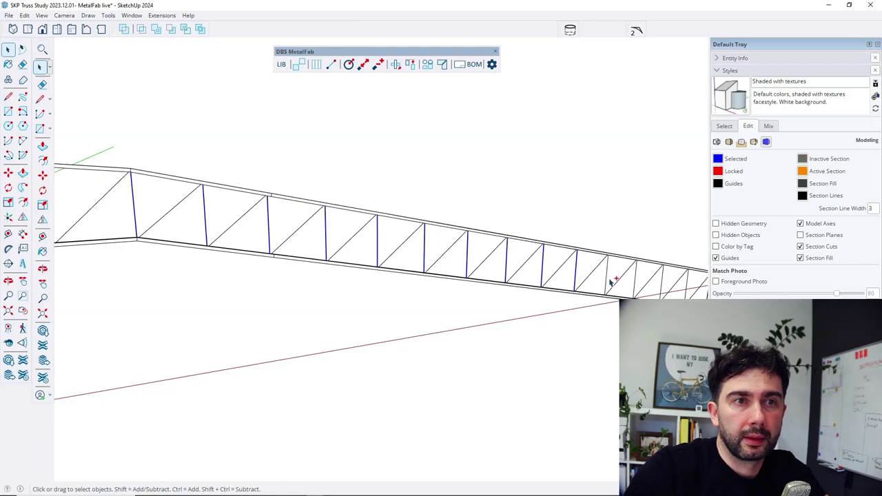
ctrl+click(608, 279)
scroll(596, 291, down, 3)
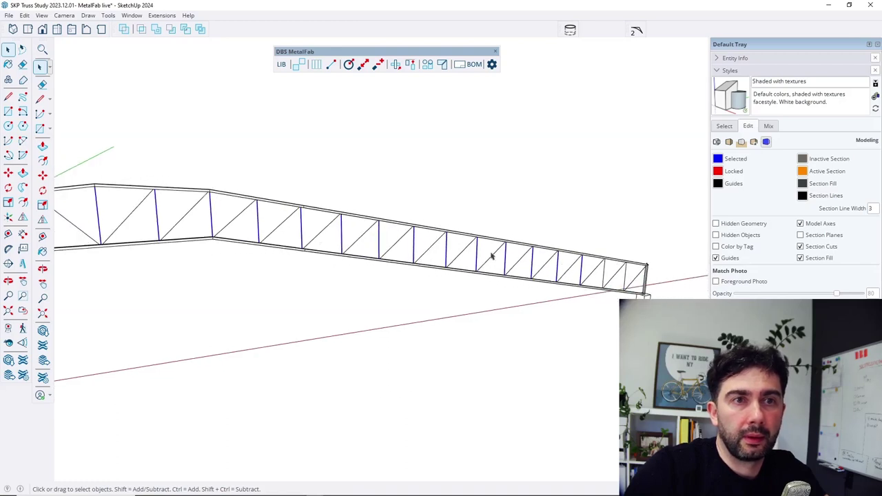
ctrl+click(594, 279)
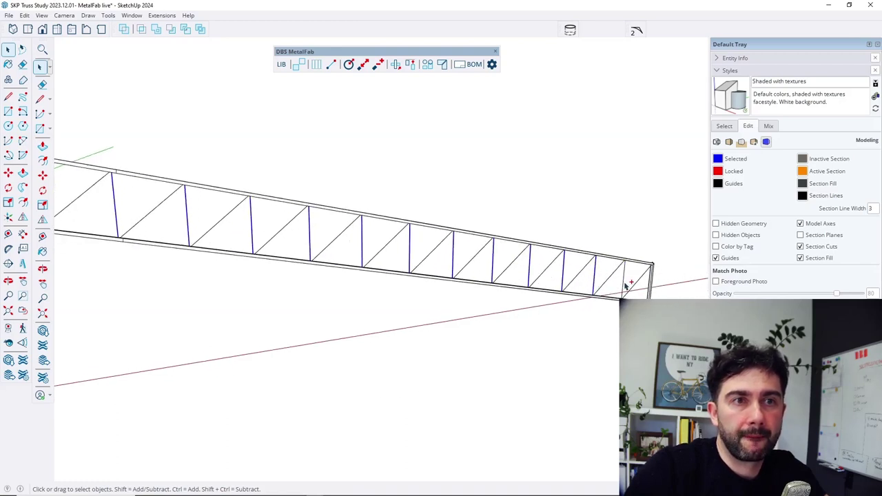
middle_drag(627, 280, 560, 235)
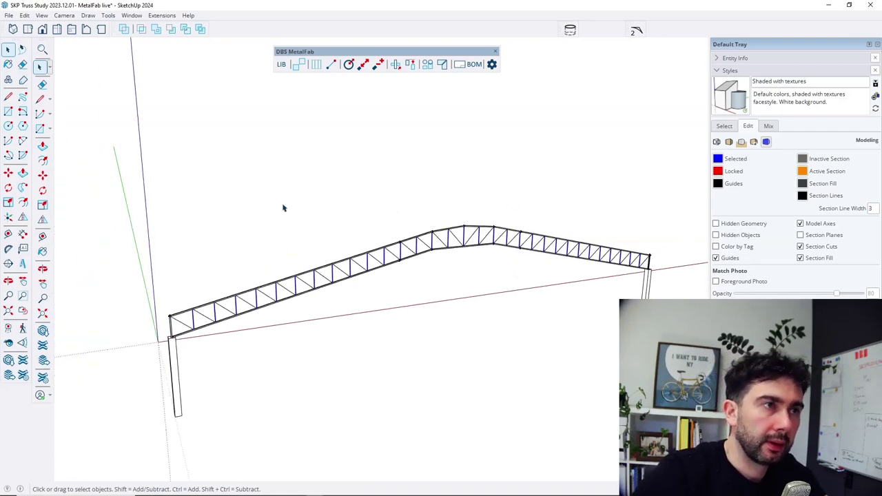
Draw the selected verticals as RE-50x50x4 tubes with -200 mm length offset, then open MetalFab Properties.
click(316, 64)
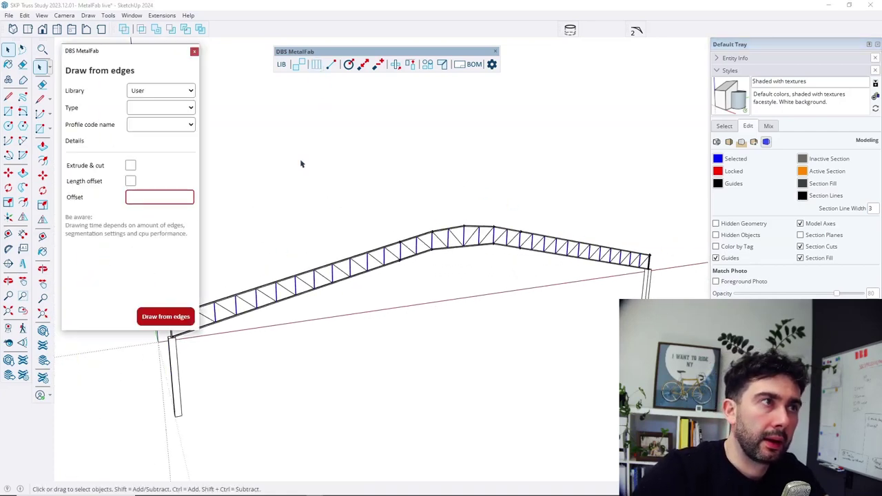
scroll(274, 324, up, 10)
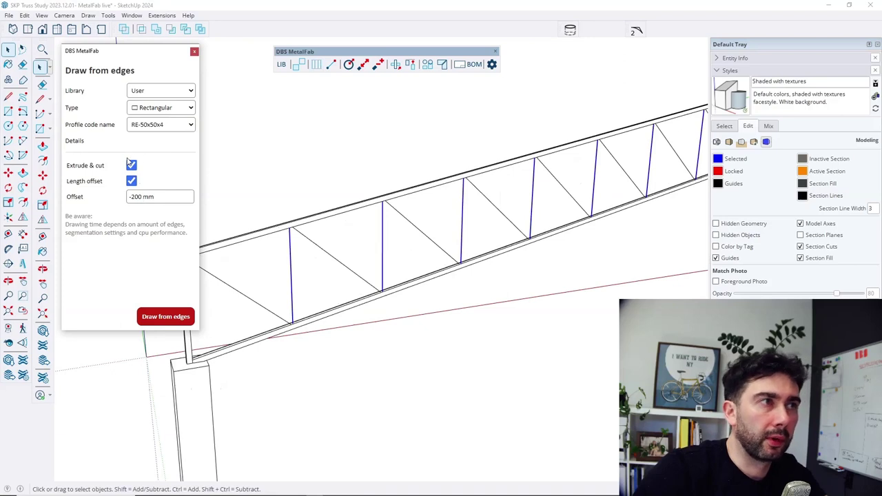
click(173, 315)
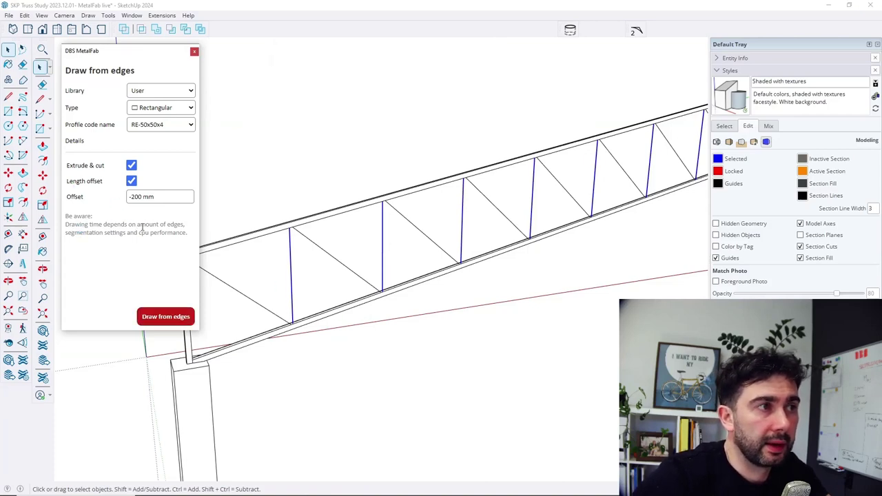
drag(66, 224, 179, 240)
click(179, 237)
mouse_move(344, 324)
middle_down()
mouse_move(547, 262)
mouse_move(588, 260)
mouse_move(331, 323)
middle_up()
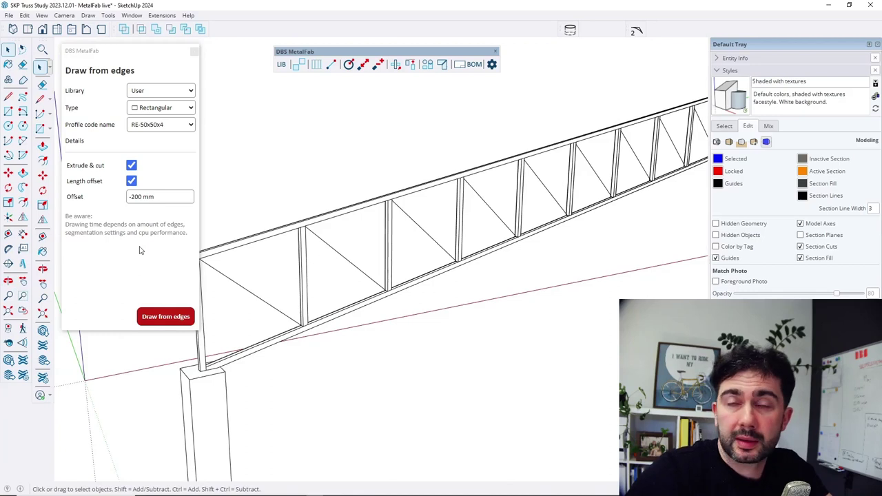
click(491, 64)
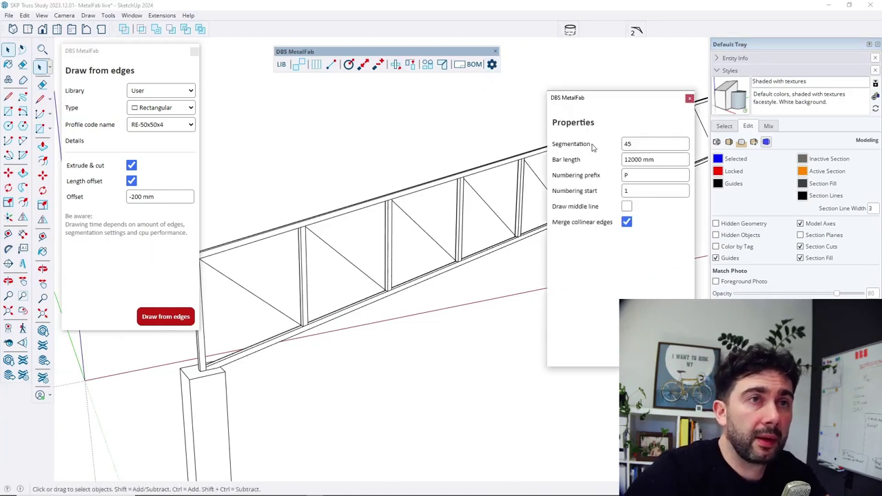
drag(591, 146, 545, 150)
click(627, 143)
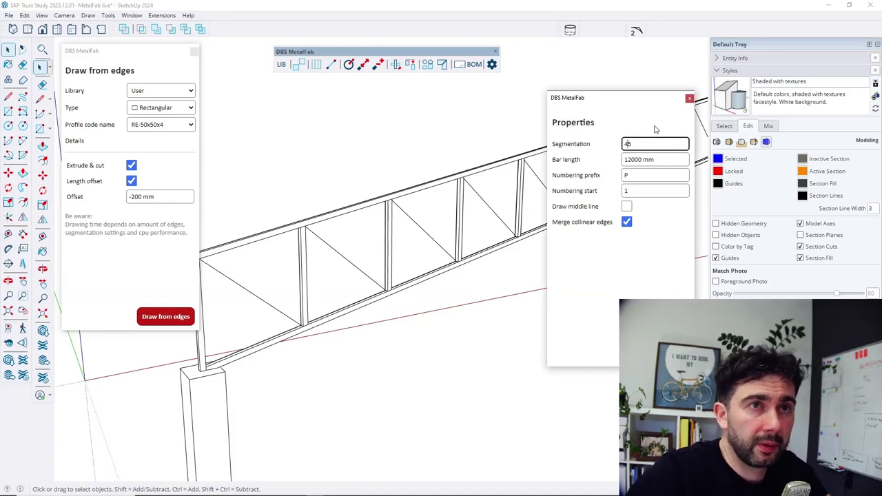
click(688, 100)
scroll(351, 256, down, 3)
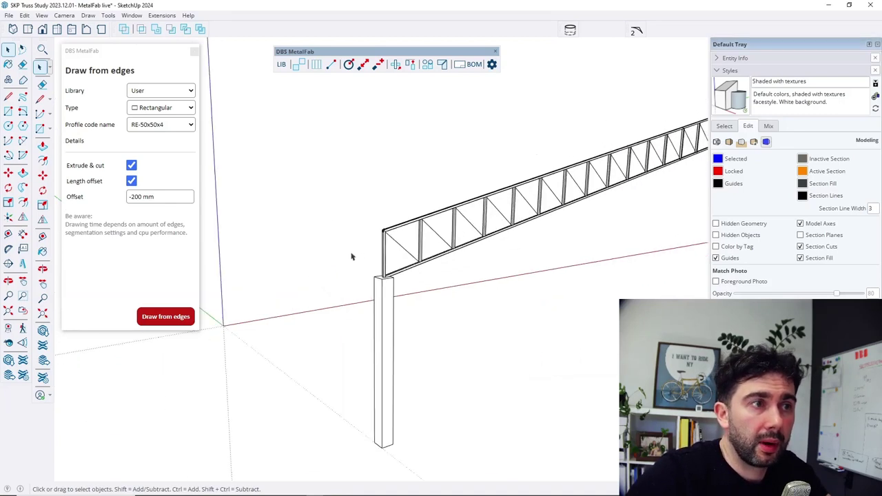
scroll(425, 248, up, 6)
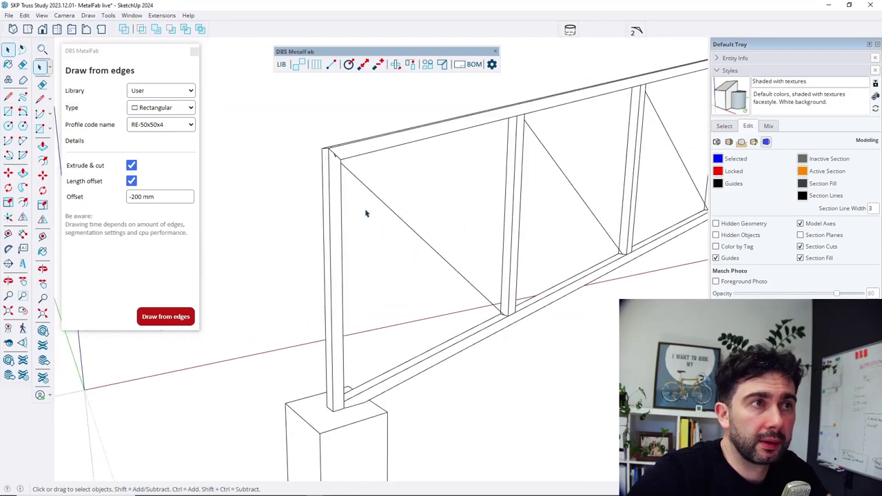
middle_drag(366, 213, 394, 301)
scroll(471, 254, up, 3)
middle_drag(470, 254, 418, 228)
click(564, 188)
middle_drag(512, 237, 534, 281)
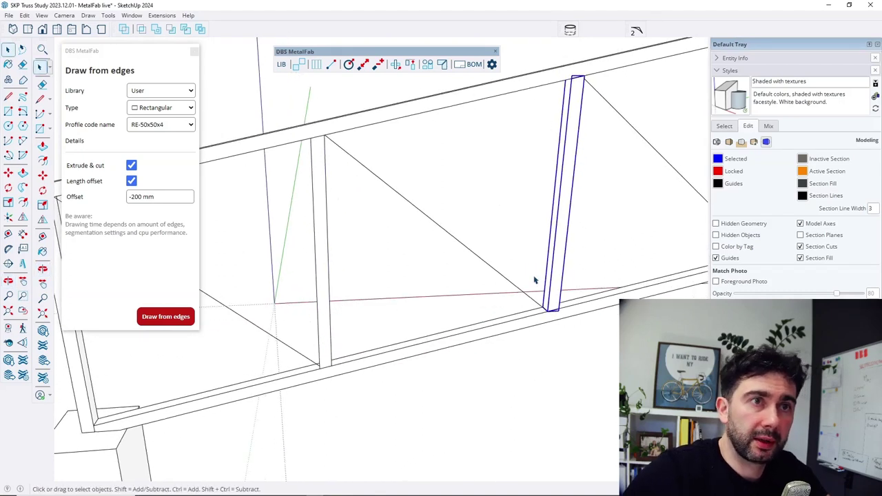
key(m)
click(555, 241)
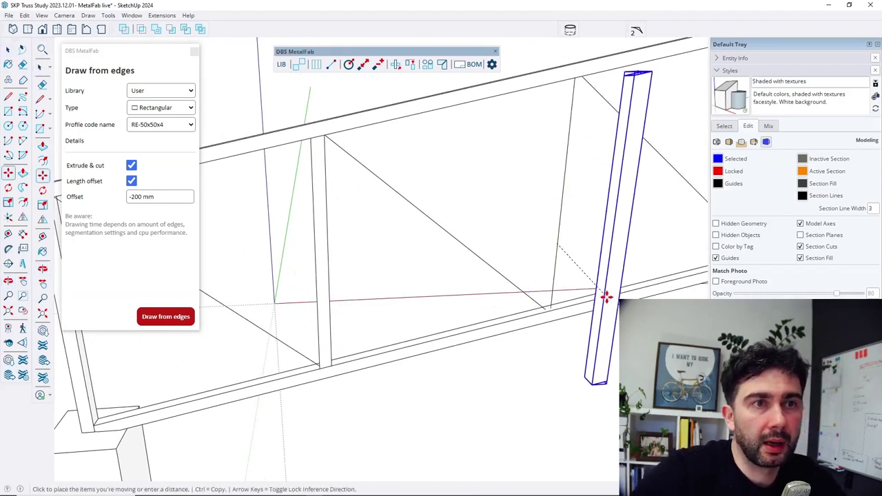
click(624, 279)
key(space)
click(504, 398)
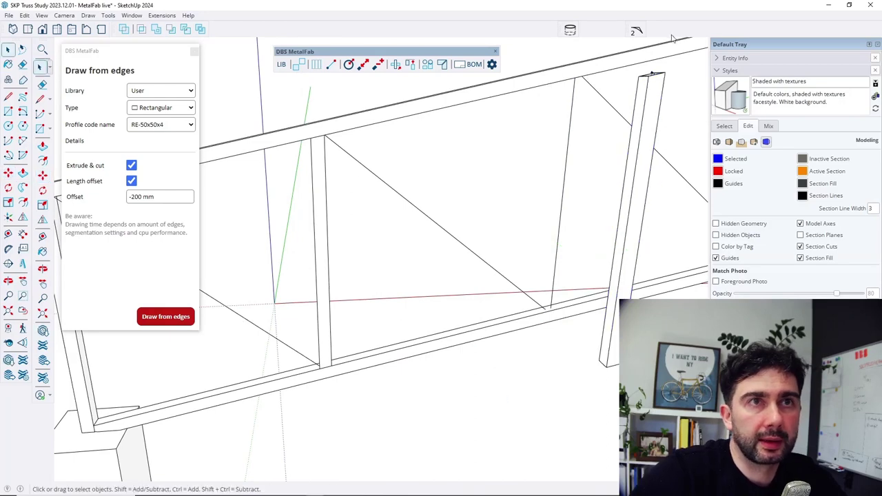
middle_drag(671, 40, 510, 150)
scroll(530, 157, down, 3)
scroll(334, 207, down, 3)
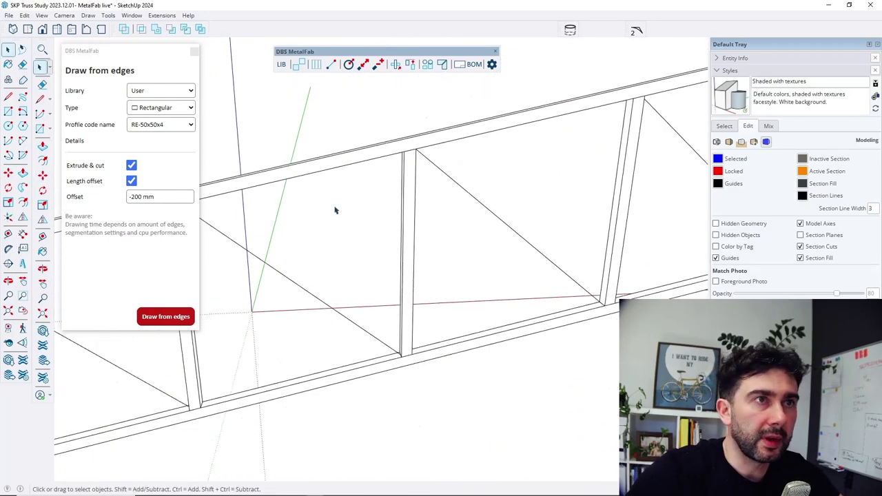
scroll(311, 187, down, 2)
scroll(308, 204, down, 2)
middle_drag(308, 205, 331, 246)
scroll(624, 201, down, 2)
scroll(620, 186, up, 5)
scroll(616, 176, up, 3)
middle_drag(614, 177, 451, 205)
scroll(482, 305, down, 2)
scroll(410, 195, up, 2)
scroll(411, 195, up, 3)
scroll(427, 207, down, 2)
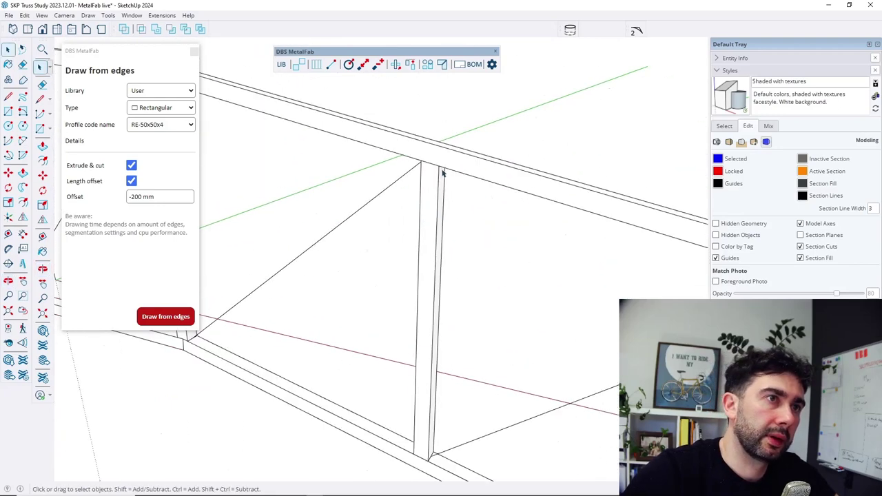
scroll(512, 253, down, 3)
middle_drag(489, 268, 606, 232)
scroll(589, 244, down, 3)
scroll(313, 273, up, 3)
scroll(277, 289, up, 3)
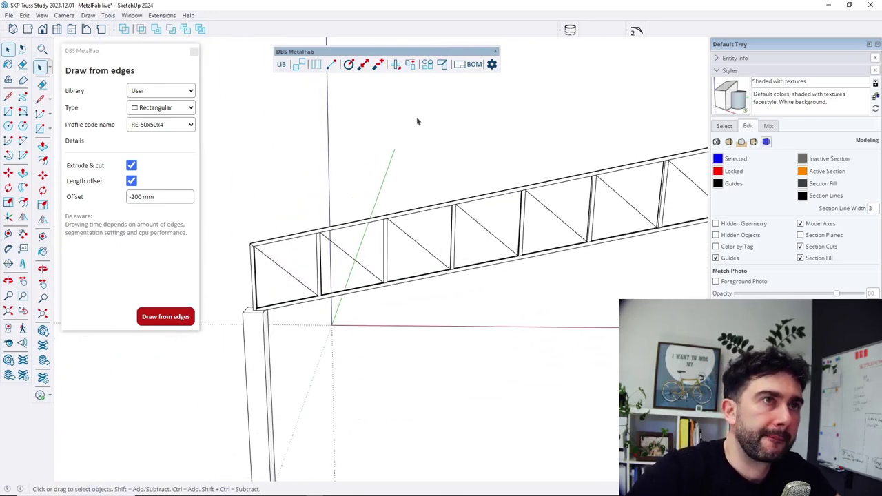
Change the MetalFab Properties segmentation from 45 to 12.
click(491, 64)
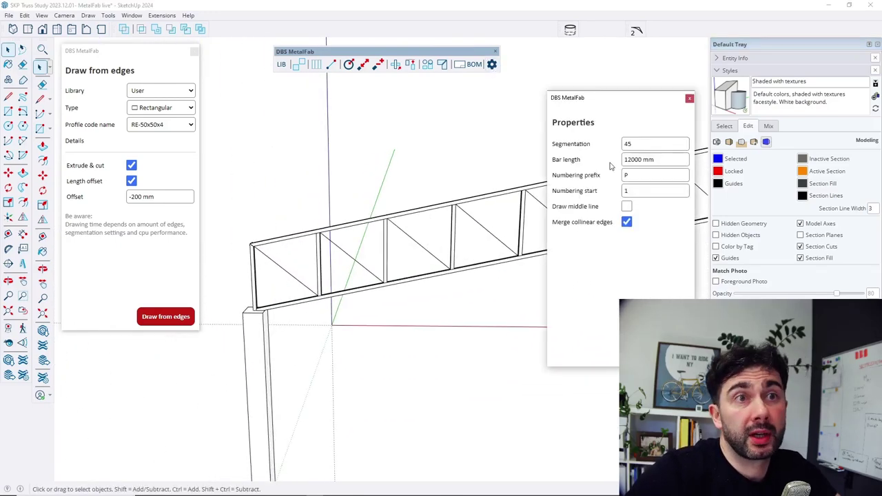
double_click(657, 143)
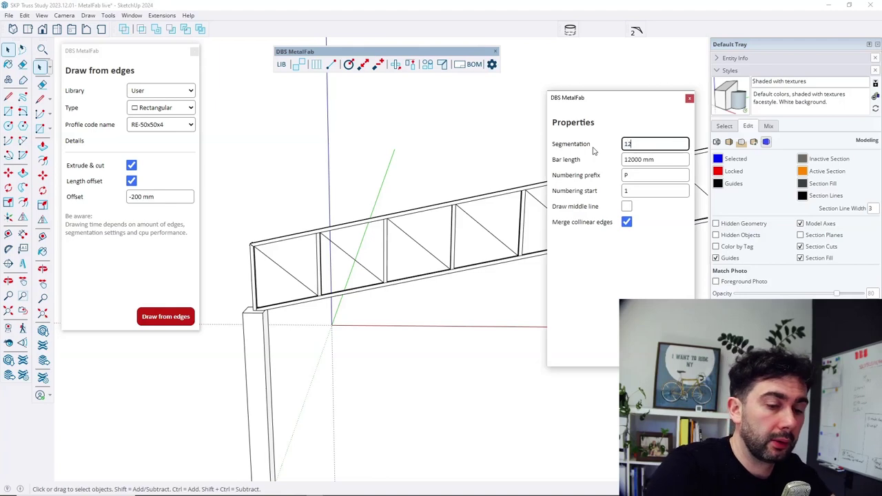
click(613, 123)
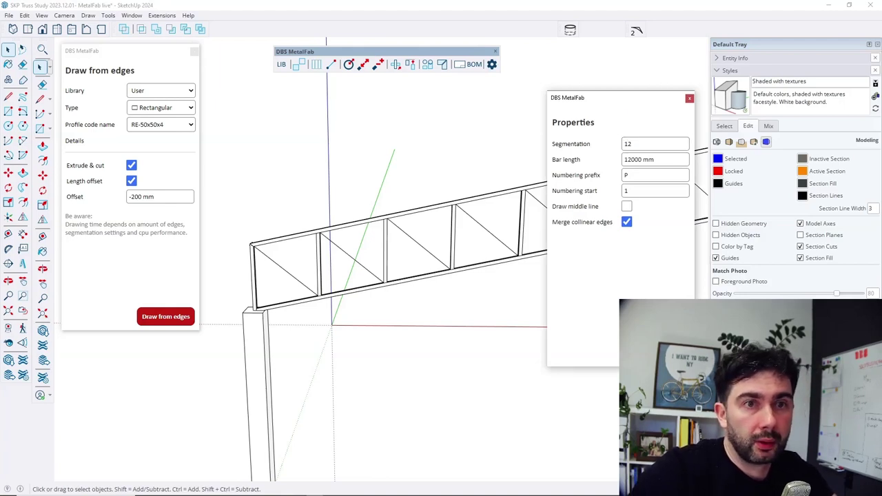
Close MetalFab Properties and select the diagonals in the first eight bays.
click(689, 98)
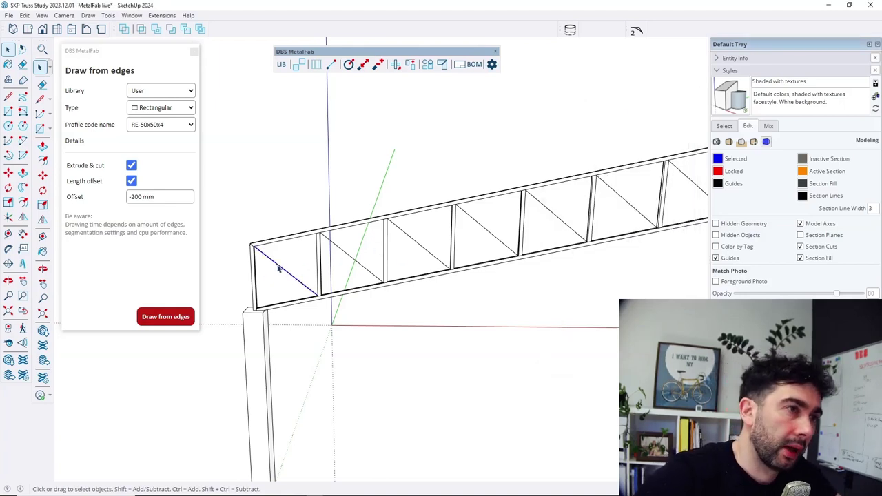
ctrl+click(359, 263)
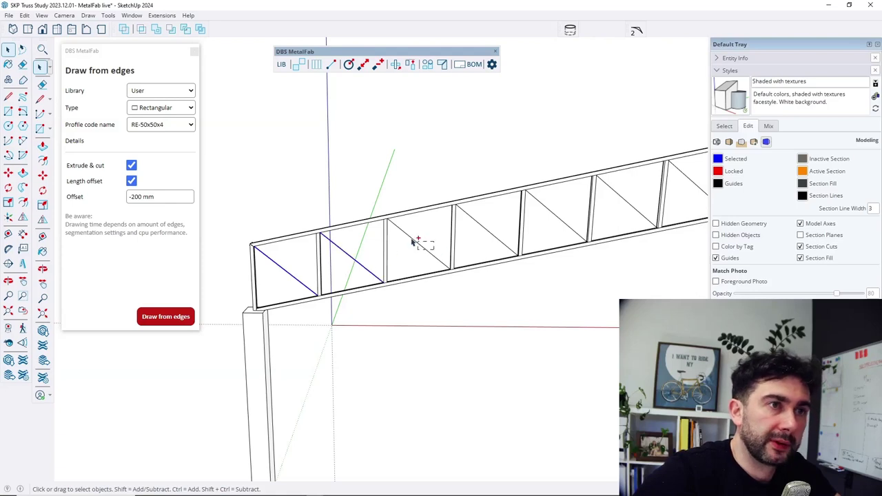
ctrl+click(418, 241)
ctrl+click(504, 243)
ctrl+click(562, 221)
scroll(291, 220, down, 5)
scroll(292, 221, up, 5)
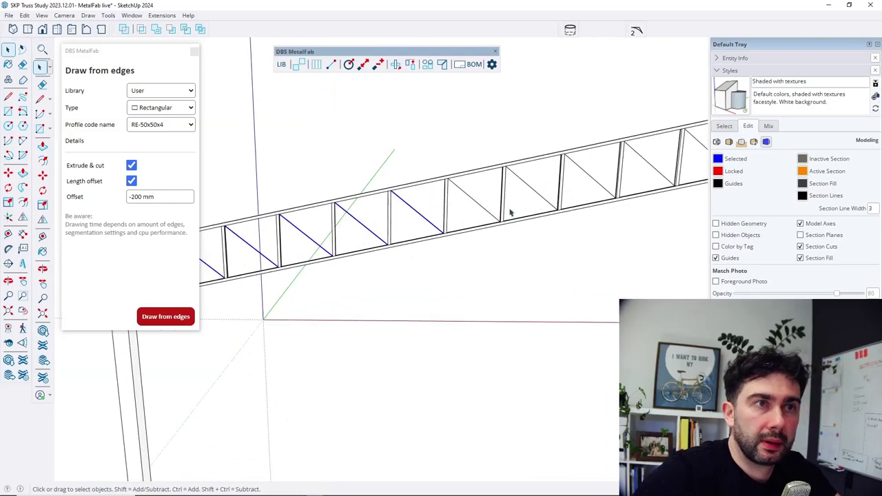
ctrl+click(478, 204)
ctrl+click(529, 192)
middle_drag(383, 202, 528, 189)
ctrl+click(511, 184)
ctrl+click(564, 178)
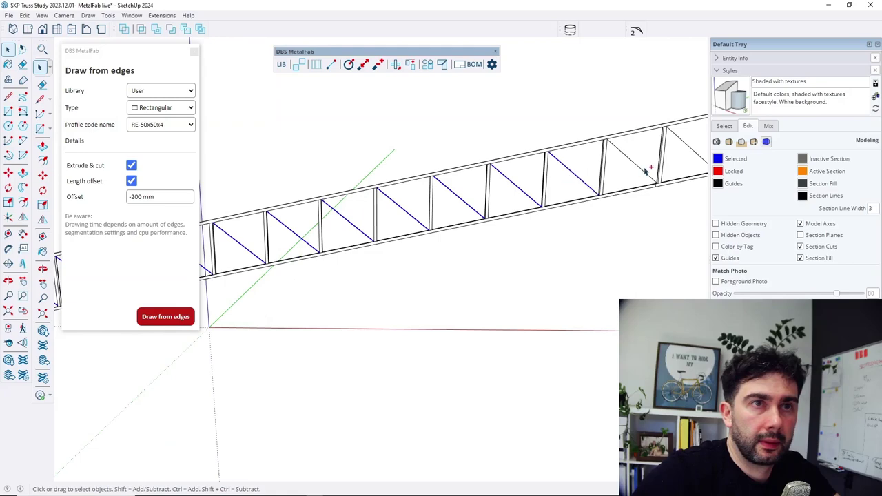
Add the diagonals near the ridge and down the far slope to the selection.
scroll(565, 186, down, 2)
scroll(579, 177, up, 2)
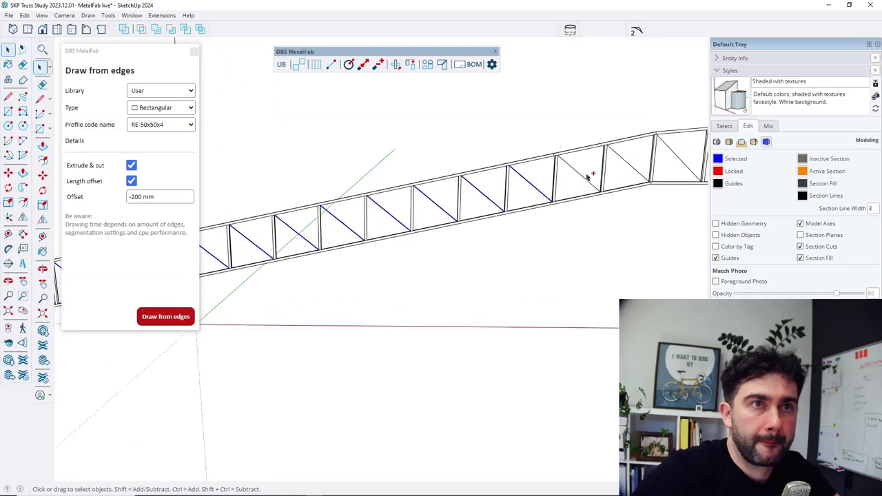
scroll(647, 167, up, 2)
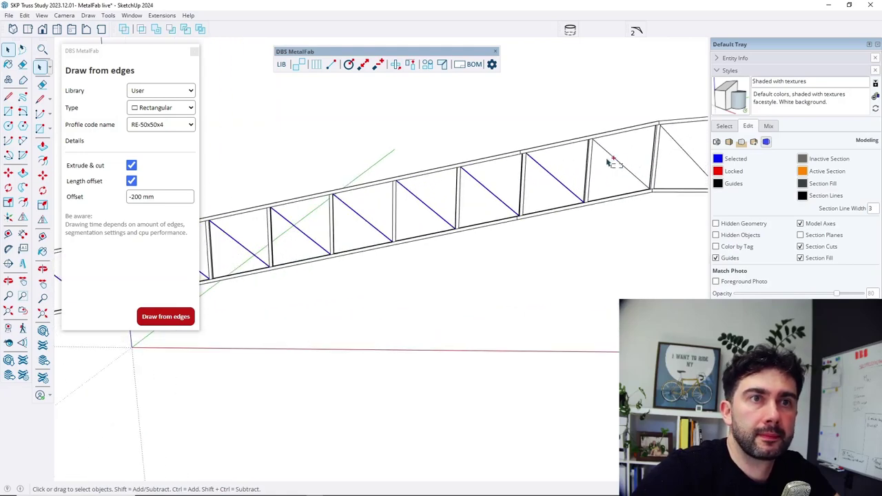
scroll(608, 163, down, 3)
scroll(528, 193, up, 2)
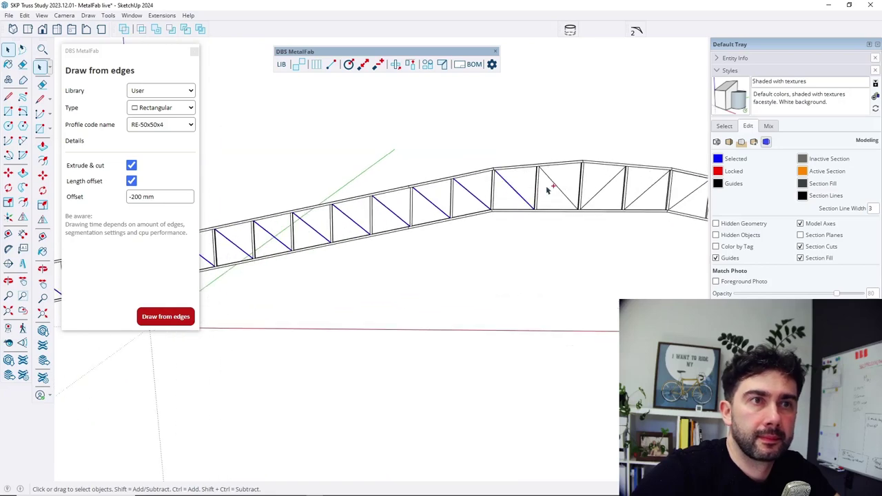
shift+click(559, 189)
shift+click(606, 186)
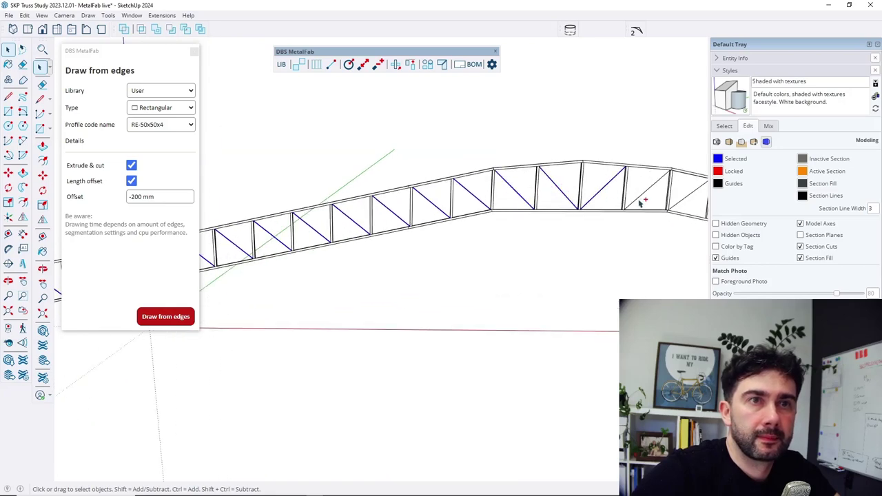
shift+click(639, 202)
scroll(433, 222, down, 5)
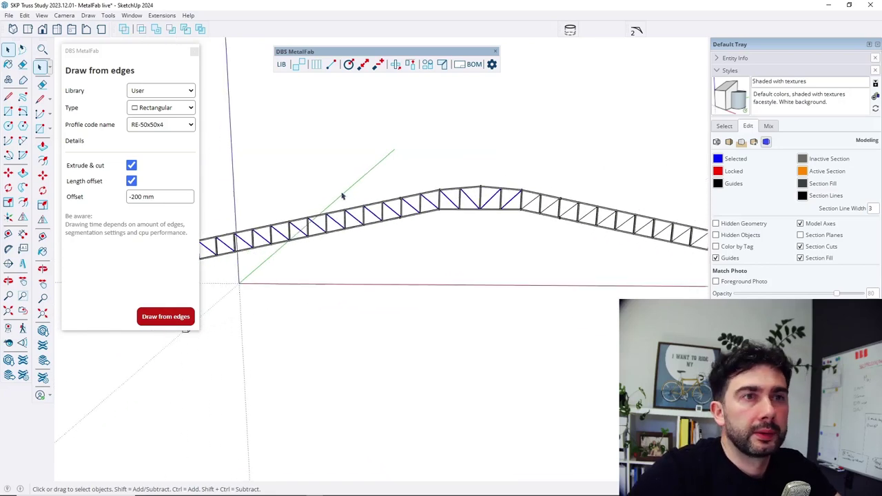
scroll(337, 195, up, 5)
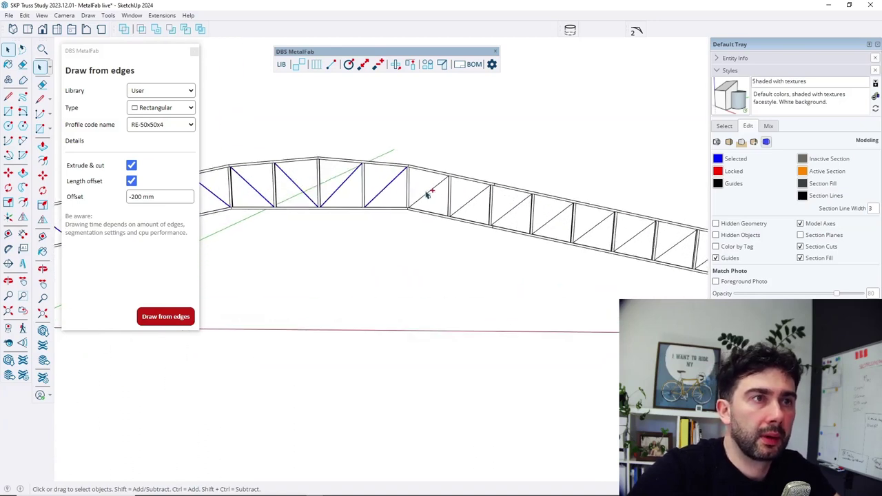
shift+click(427, 195)
shift+click(471, 204)
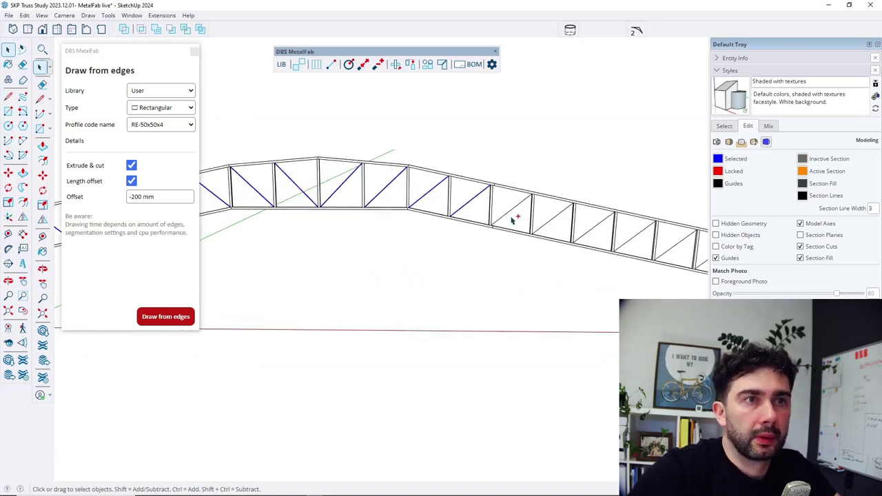
shift+click(512, 217)
shift+click(553, 225)
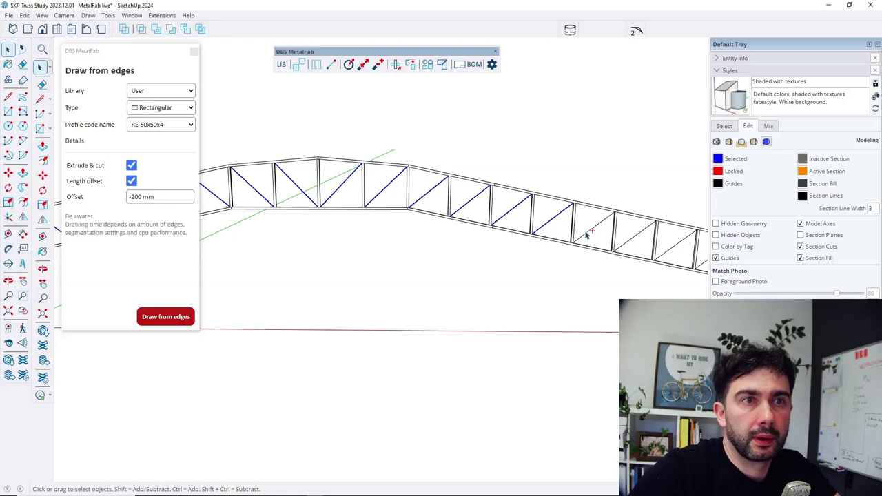
Add the right-half diagonals through to the truss end, then view the whole truss.
middle_drag(419, 191, 594, 240)
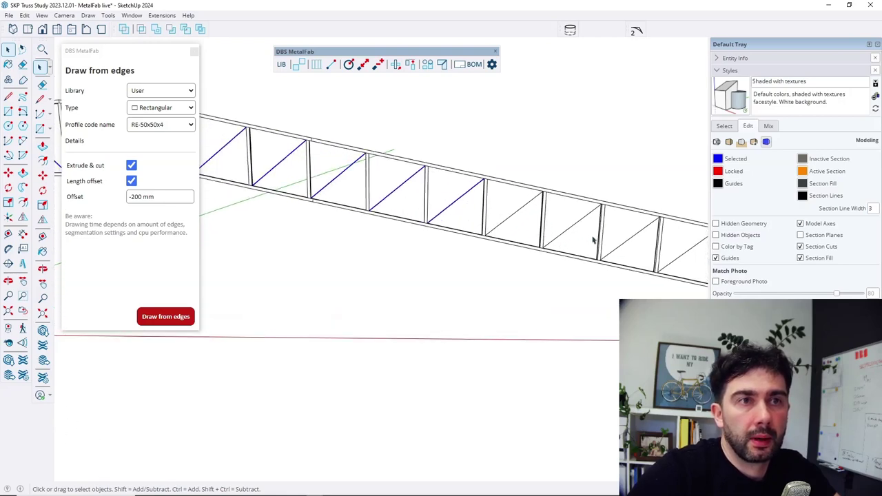
shift+click(512, 214)
shift+click(569, 227)
shift+click(627, 240)
middle_drag(583, 246, 551, 282)
shift+click(539, 240)
middle_drag(604, 264, 590, 288)
shift+click(576, 273)
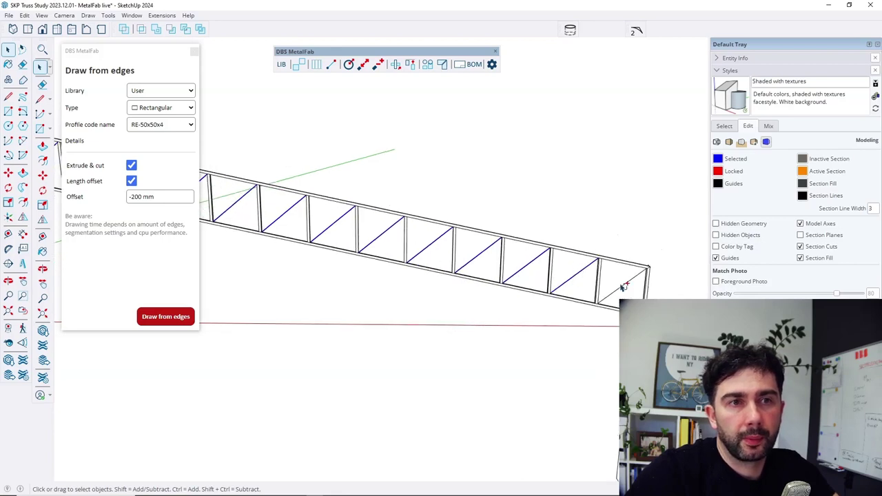
scroll(623, 286, down, 8)
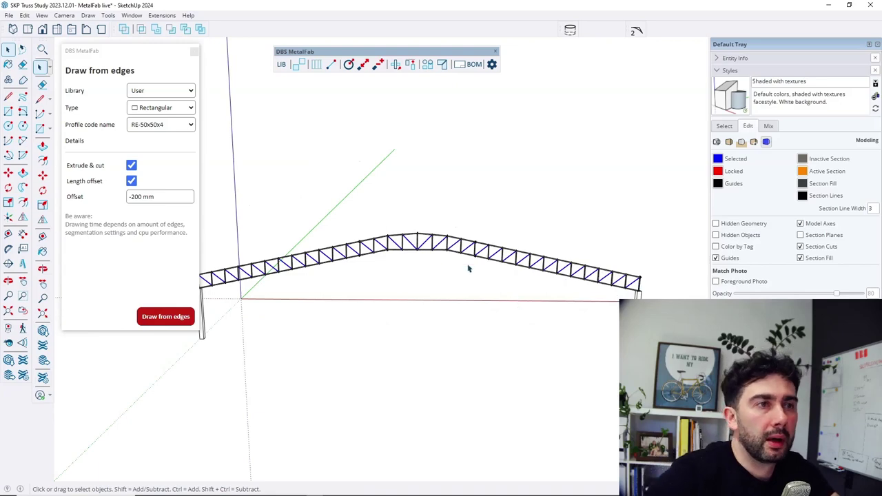
middle_drag(472, 266, 451, 322)
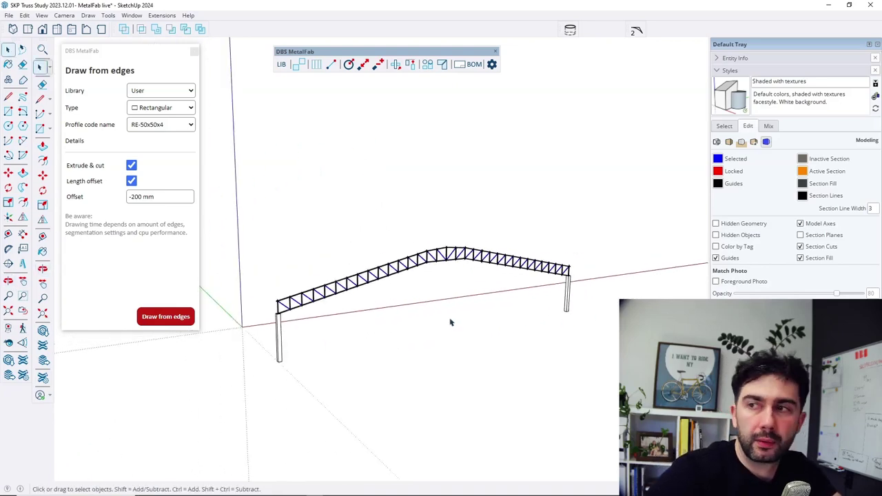
scroll(313, 317, up, 2)
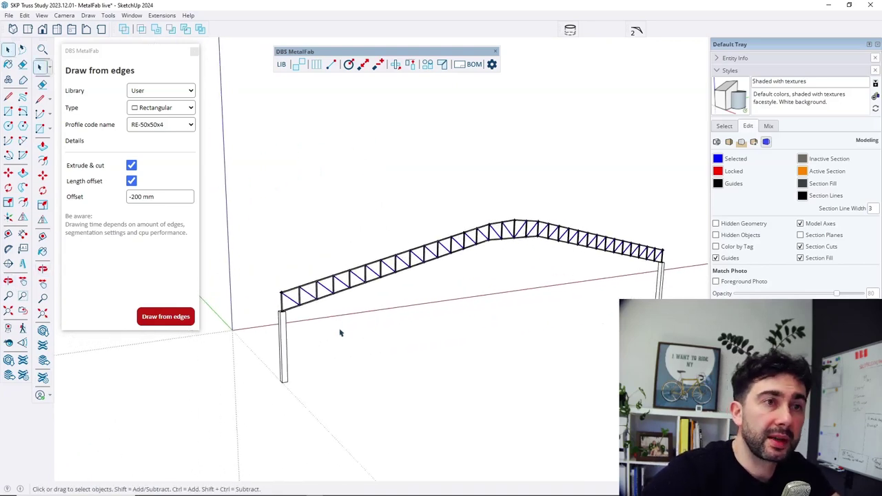
scroll(321, 308, up, 5)
middle_drag(325, 316, 429, 263)
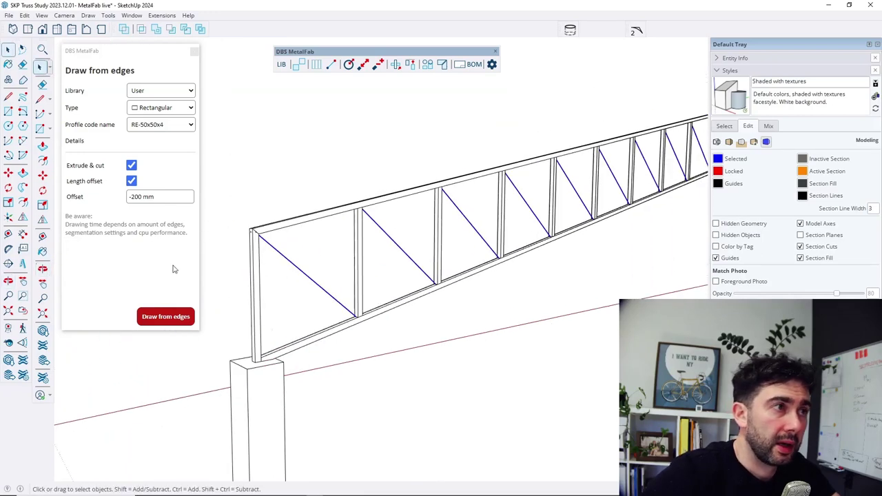
Convert the selected diagonals to RE-50x50x4 tube members and inspect several of them.
click(178, 317)
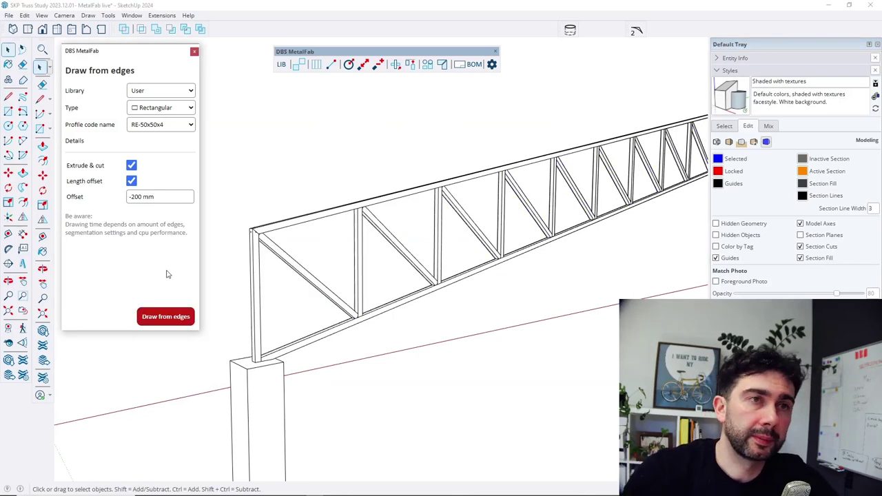
mouse_move(335, 318)
middle_down()
mouse_move(429, 318)
mouse_move(498, 291)
mouse_move(289, 367)
mouse_move(271, 356)
mouse_move(393, 370)
middle_up()
scroll(348, 347, up, 3)
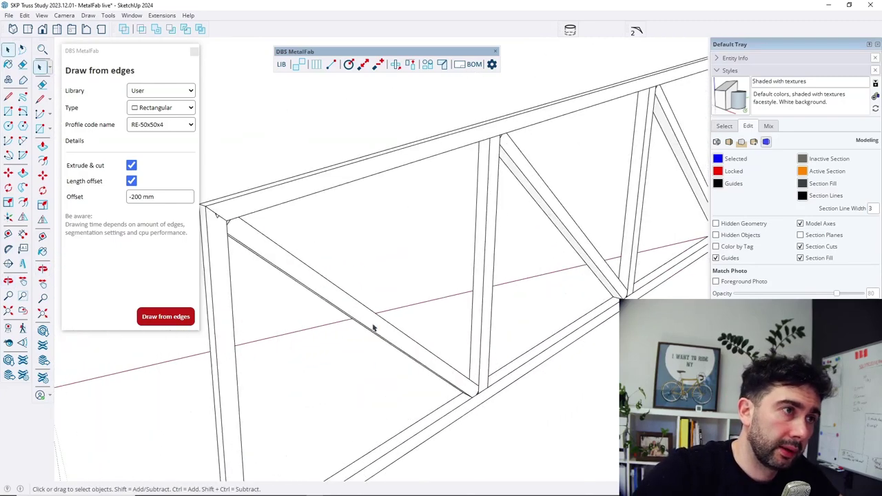
click(373, 329)
middle_drag(490, 361, 373, 348)
click(380, 309)
click(521, 266)
middle_drag(522, 266, 399, 301)
click(524, 304)
middle_drag(524, 304, 572, 263)
click(572, 263)
middle_drag(465, 315, 594, 310)
click(631, 247)
click(609, 280)
middle_drag(609, 281, 568, 288)
Close the Draw from edges panel and view the finished truss with both columns.
middle_drag(634, 264, 279, 303)
scroll(358, 275, down, 3)
middle_drag(586, 289, 66, 303)
scroll(70, 334, down, 3)
middle_drag(414, 316, 467, 319)
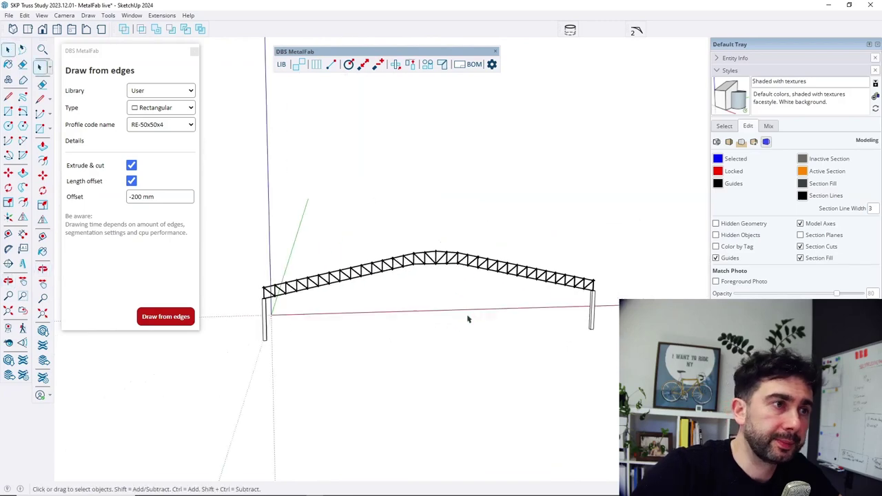
click(194, 52)
mouse_move(374, 330)
middle_down()
mouse_move(507, 326)
mouse_move(442, 305)
middle_up()
middle_drag(118, 341, 66, 364)
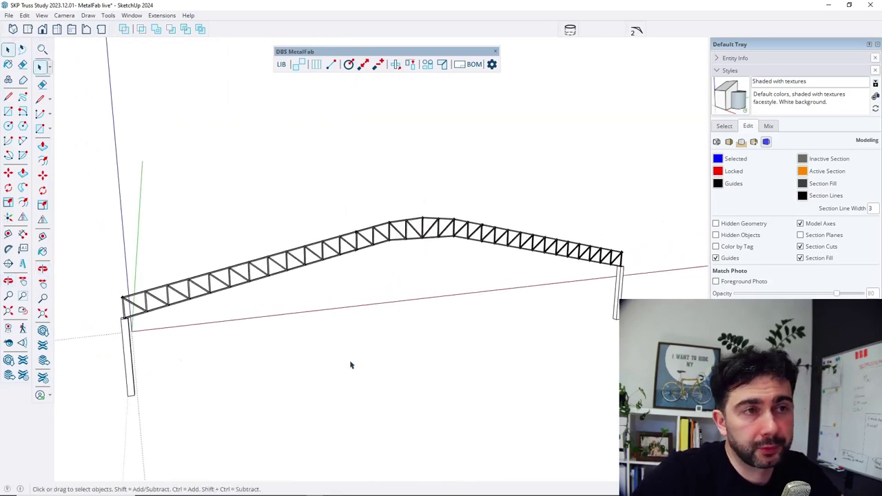
mouse_move(445, 346)
middle_down()
mouse_move(412, 268)
mouse_move(427, 321)
mouse_move(410, 368)
mouse_move(481, 373)
mouse_move(453, 360)
middle_up()
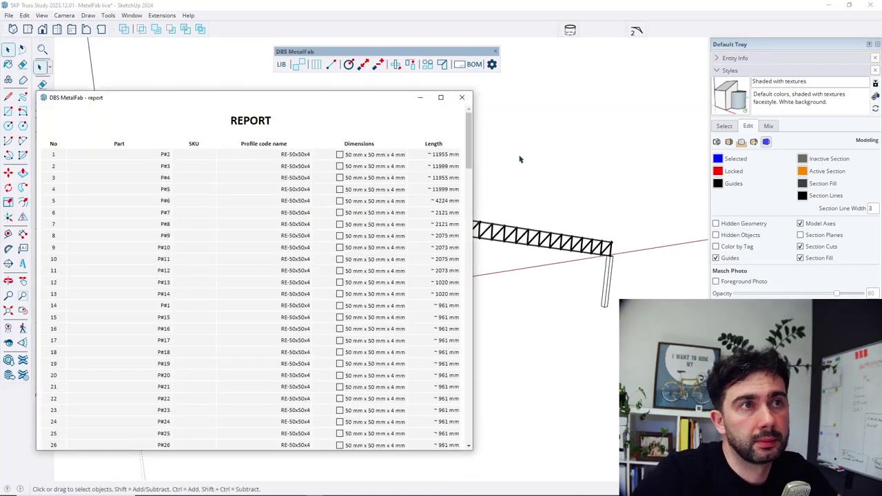
Move the BOM report to the right and open the MetalFab Documentation tools beside it.
drag(305, 98, 605, 92)
middle_drag(171, 306, 169, 286)
middle_drag(231, 291, 287, 296)
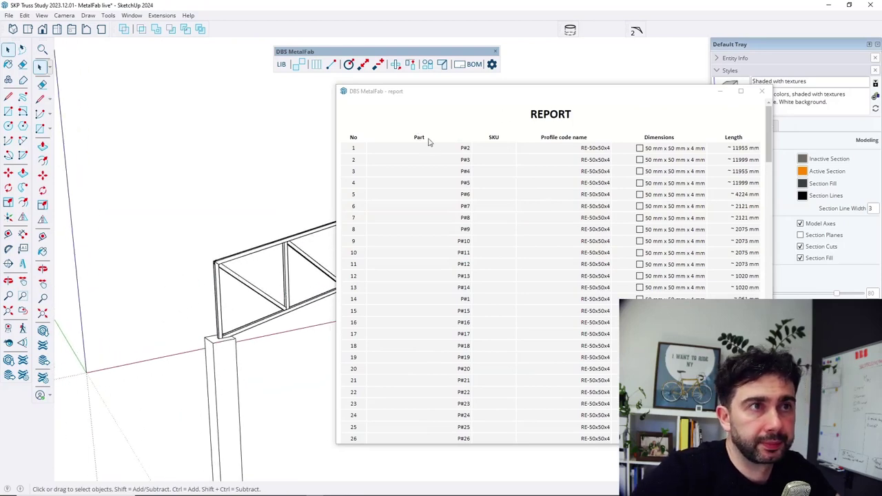
click(459, 66)
middle_drag(241, 298, 255, 283)
middle_drag(196, 292, 179, 315)
Select six truss members (end post, top chord, diagonals, verticals) and add numbered length labels.
click(157, 318)
ctrl+click(187, 249)
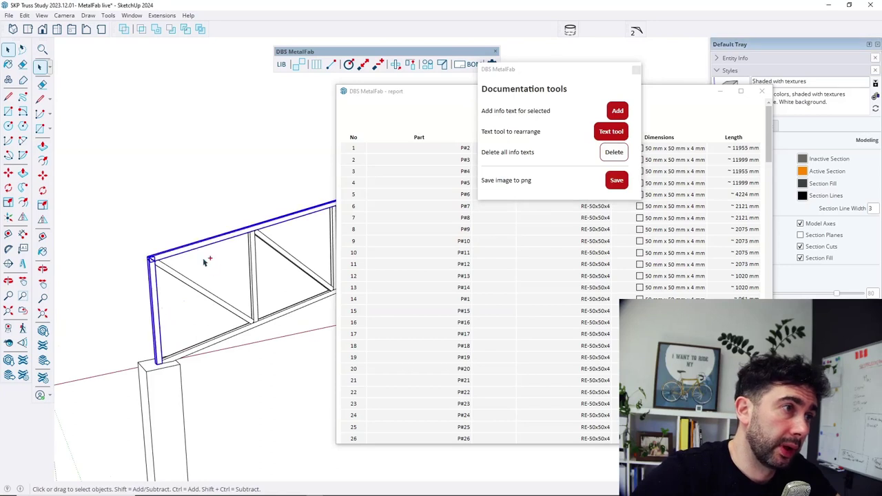
ctrl+click(207, 292)
ctrl+click(256, 301)
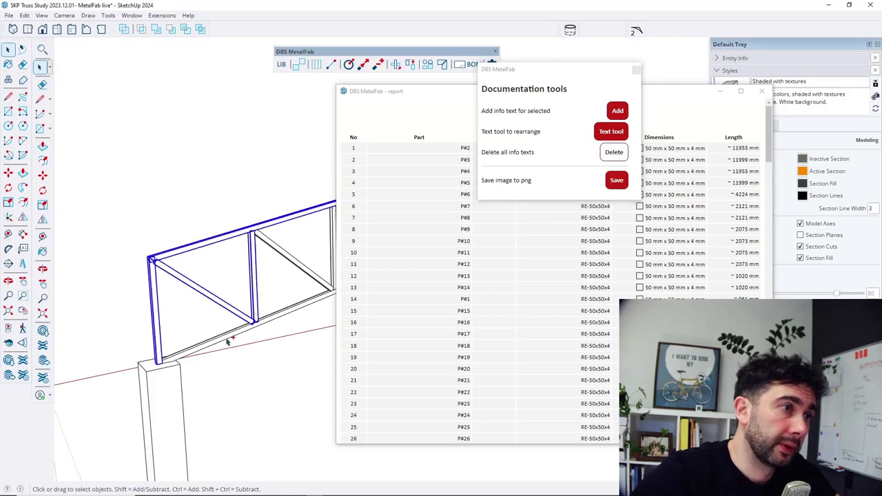
scroll(207, 323, down, 5)
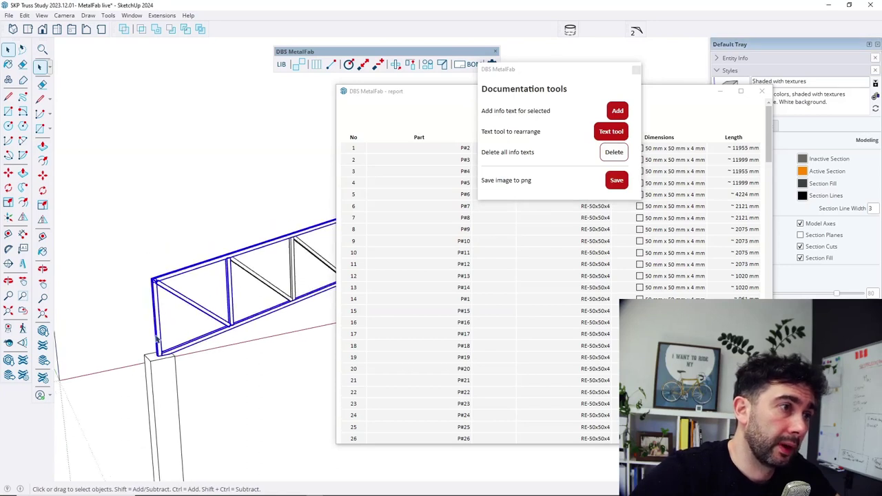
ctrl+click(228, 300)
ctrl+click(245, 293)
scroll(266, 298, down, 2)
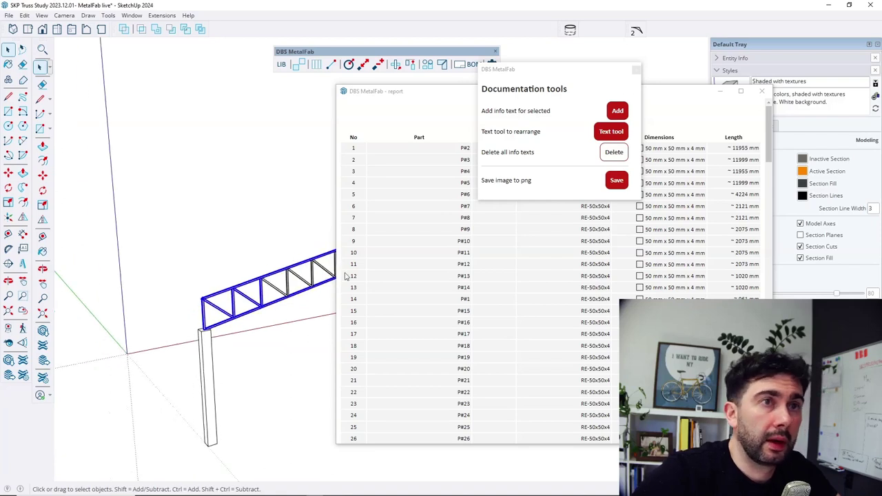
click(617, 111)
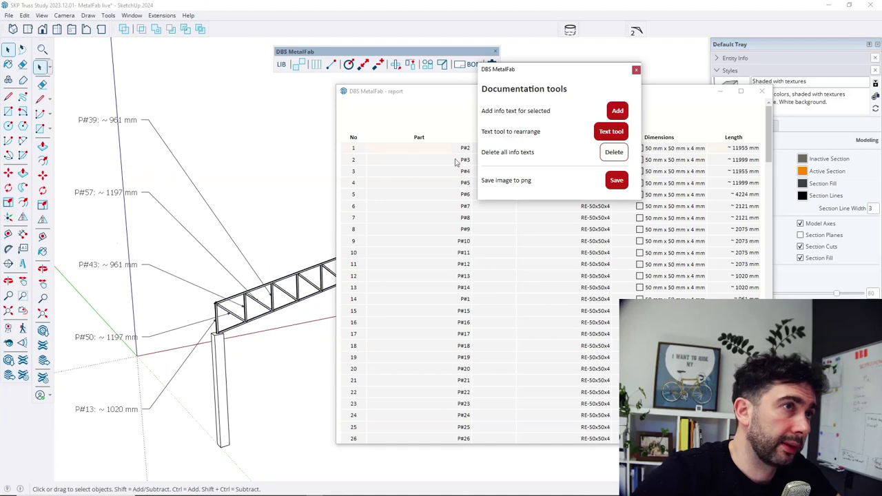
Rearrange labels P#39, P#57, P#43, P#50 and P#13 into a neat stack beside the truss.
click(611, 131)
click(122, 119)
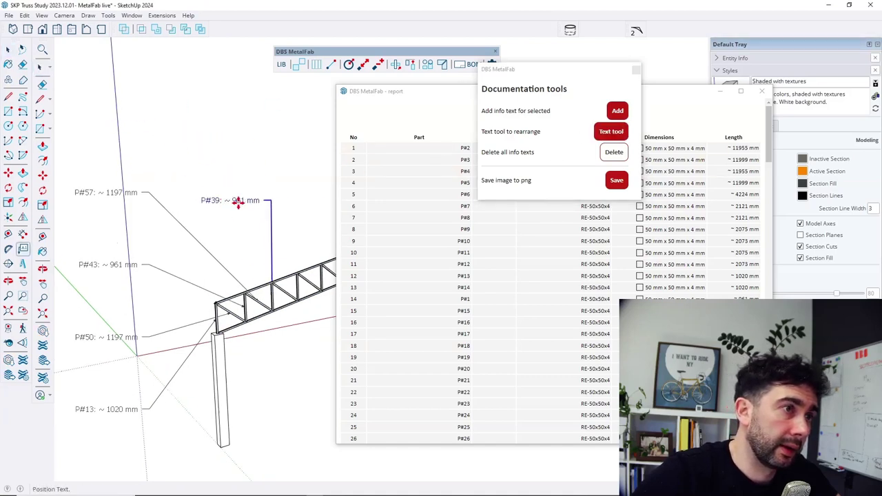
click(222, 193)
click(138, 192)
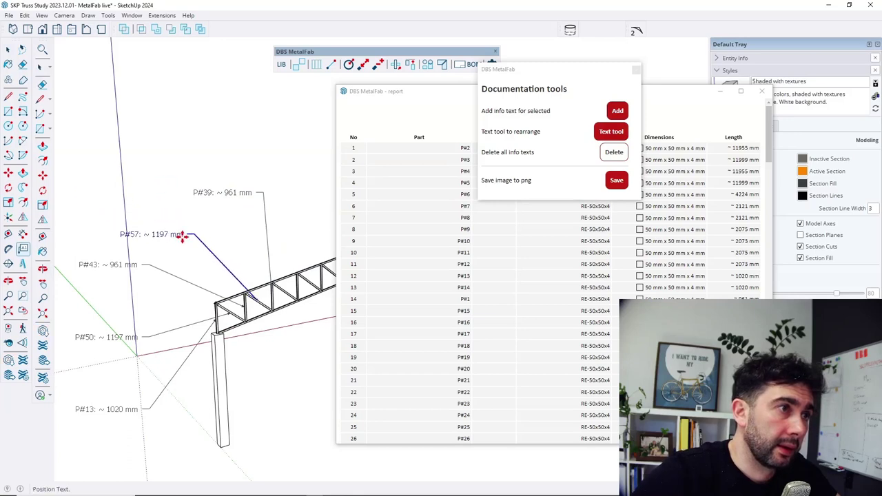
click(166, 228)
click(113, 265)
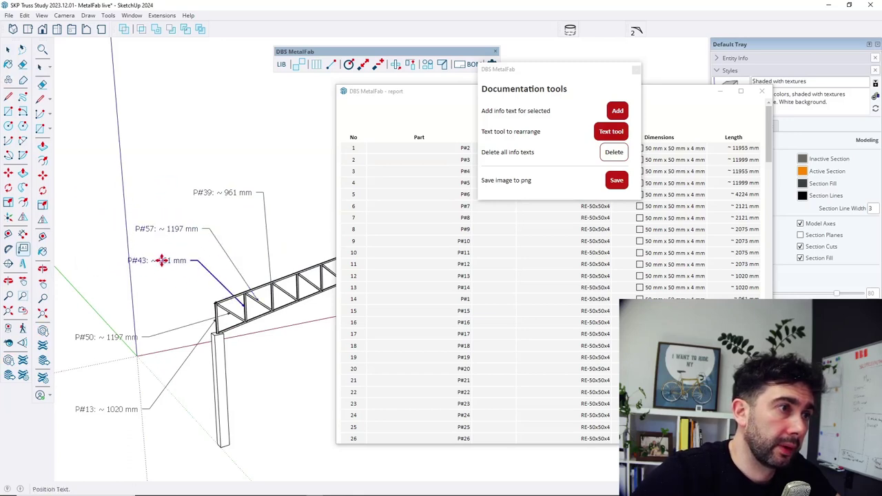
click(162, 260)
click(107, 336)
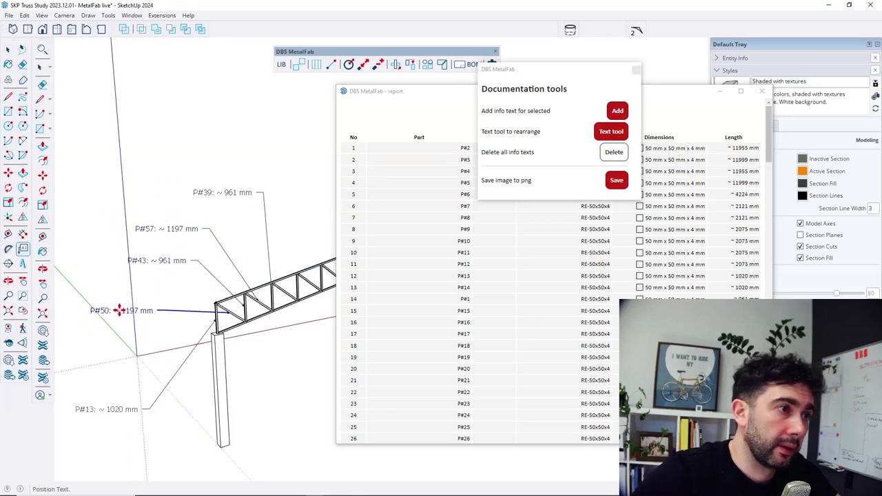
click(125, 304)
click(115, 408)
click(138, 359)
scroll(181, 285, up, 3)
scroll(228, 210, up, 1)
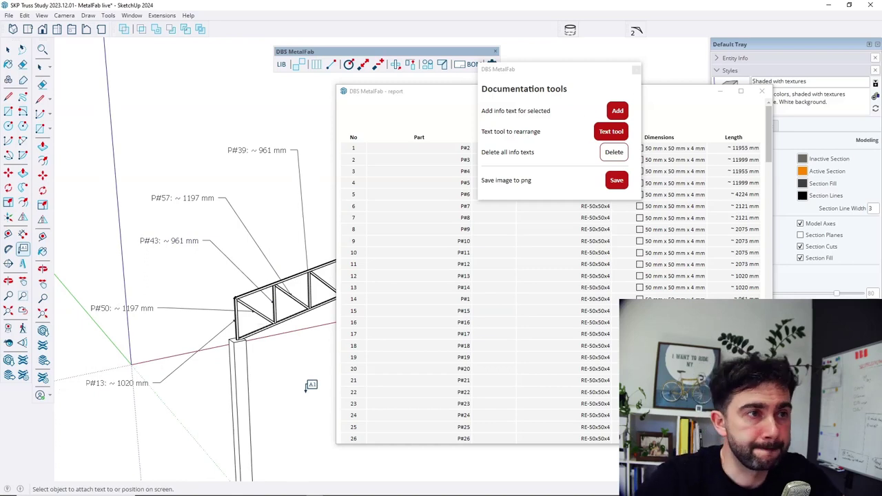
Close the Documentation tools and scroll through the parts report.
click(631, 80)
click(635, 71)
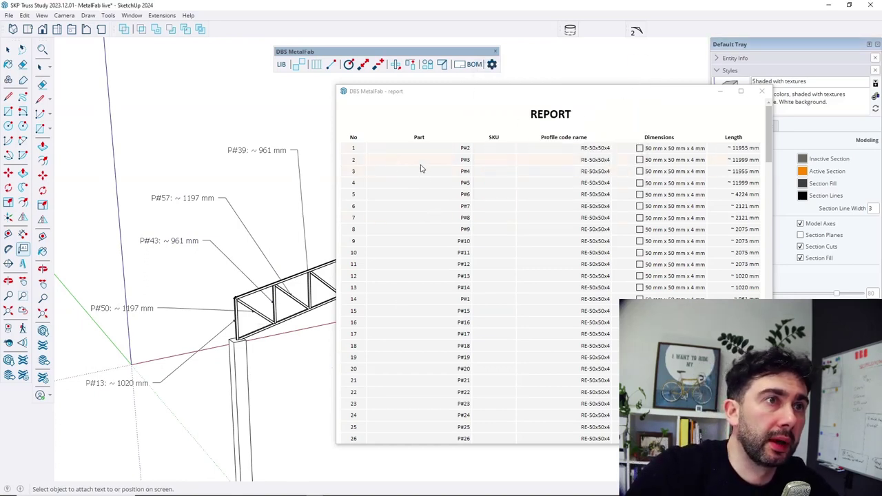
click(421, 131)
scroll(441, 145, down, 5)
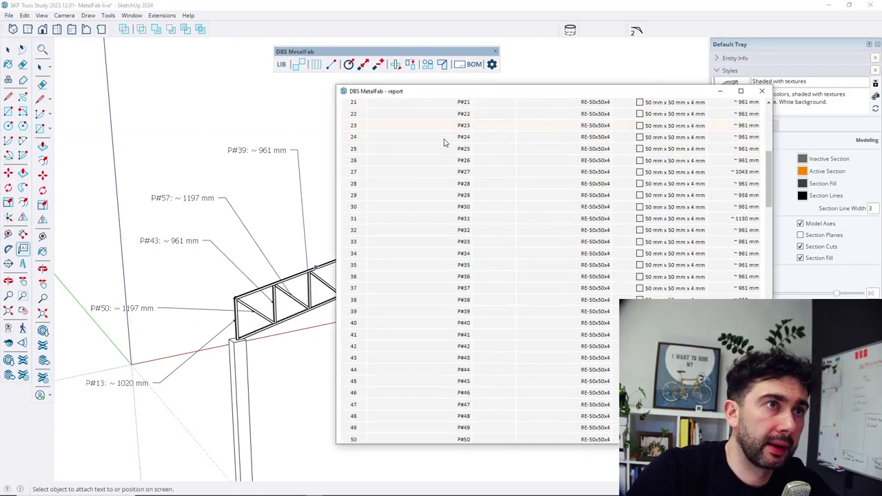
scroll(444, 150, up, 3)
click(226, 66)
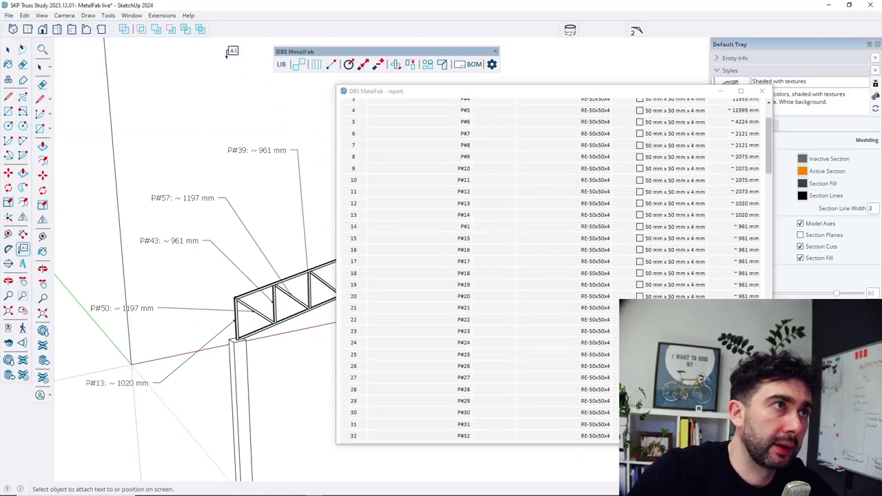
key(space)
Inspect the report and highlight the 1020 mm length in row 13.
scroll(182, 365, up, 3)
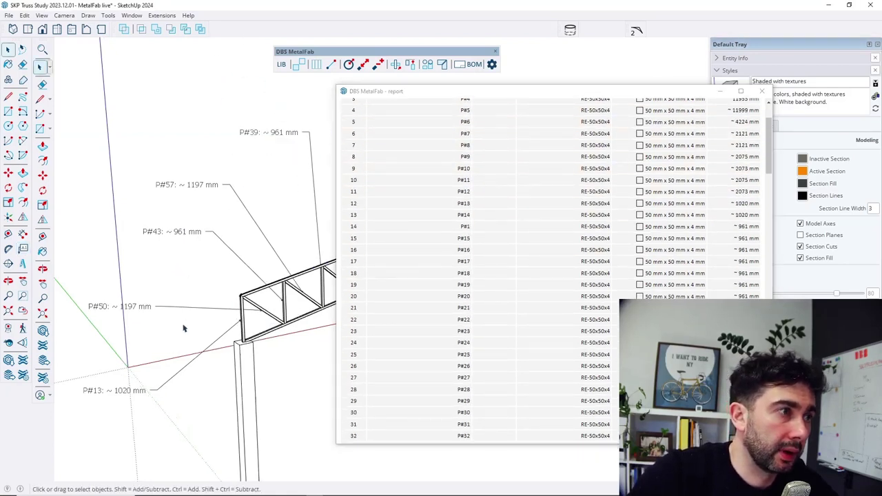
scroll(531, 279, down, 5)
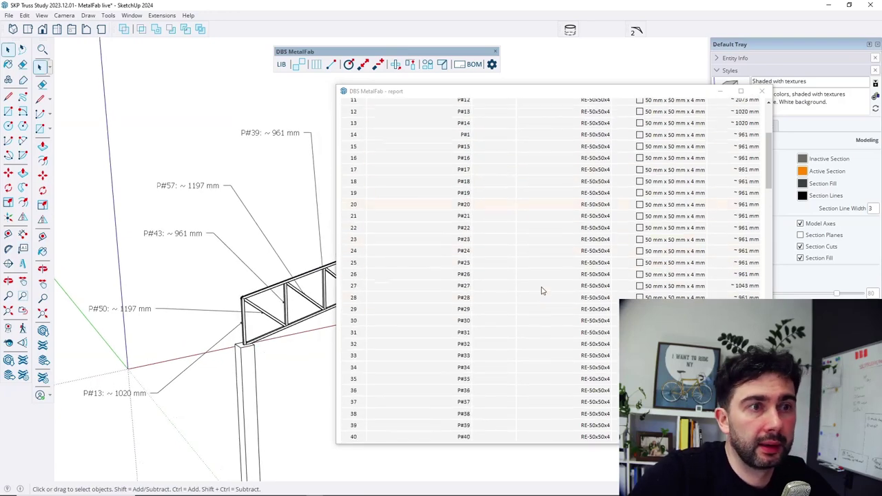
scroll(448, 372, up, 5)
scroll(458, 296, up, 3)
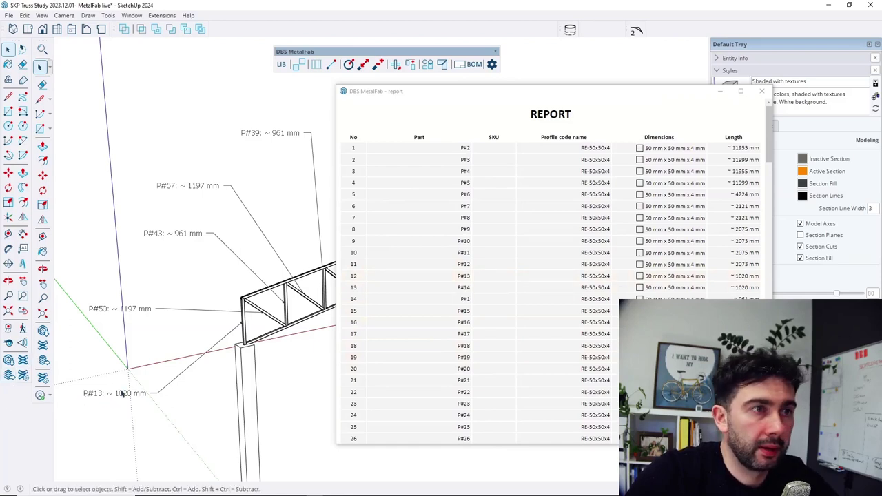
drag(725, 290, 759, 287)
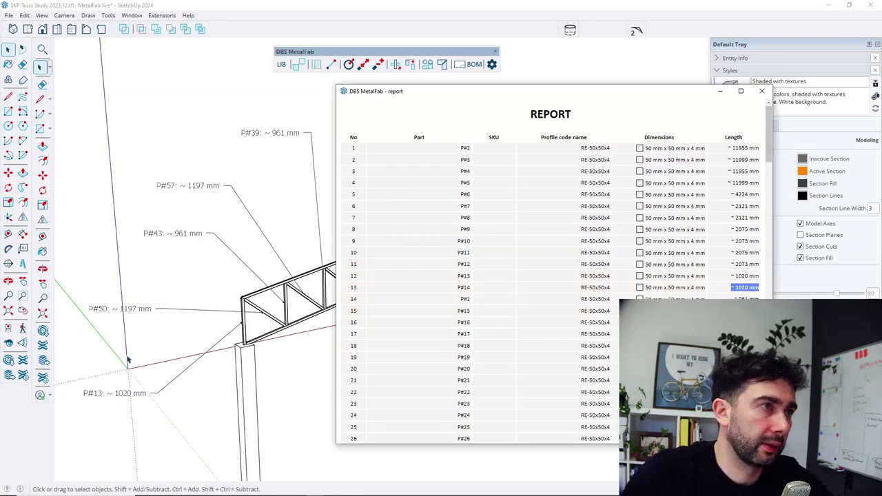
click(548, 291)
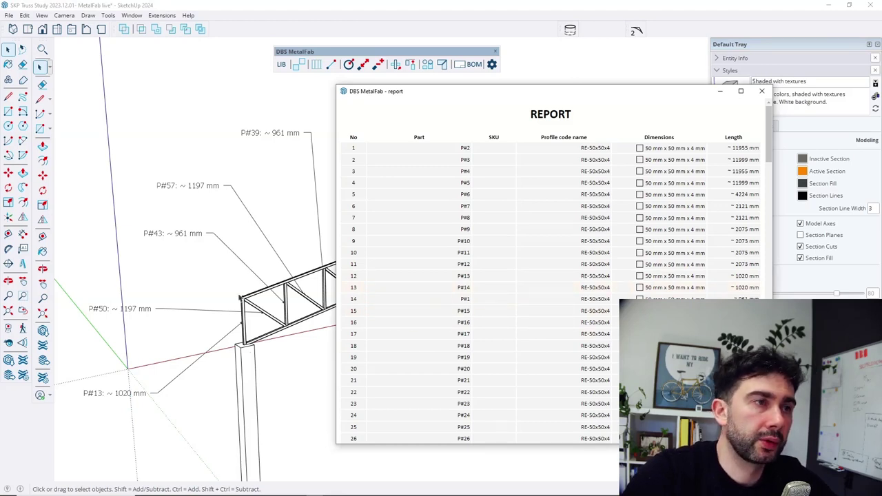
Orbit and zoom the model to view the truss from a different angle.
middle_drag(114, 283, 79, 288)
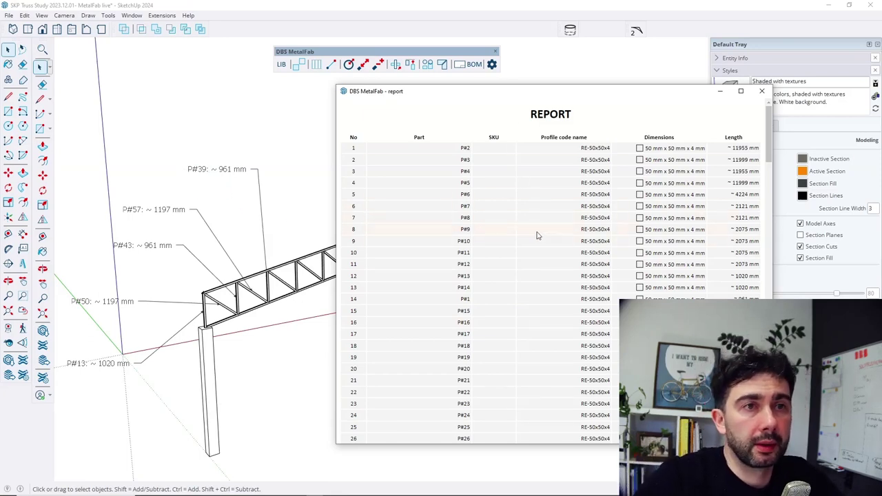
scroll(542, 250, down, 3)
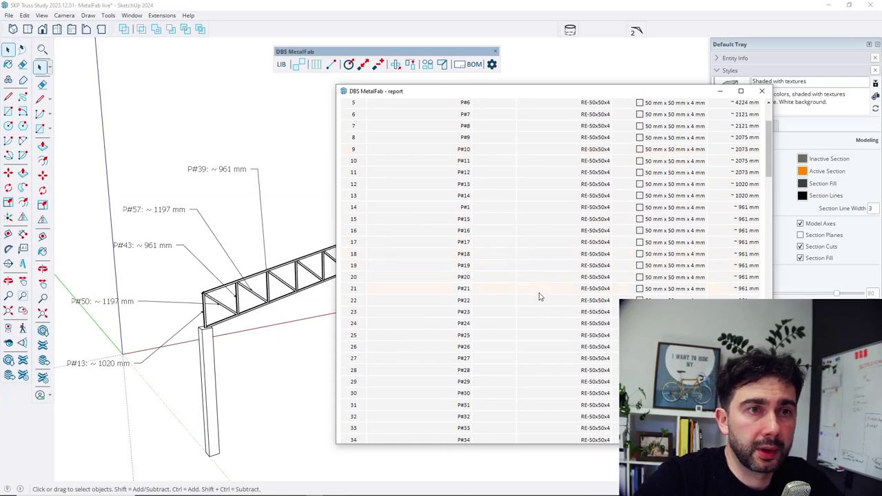
scroll(215, 290, down, 5)
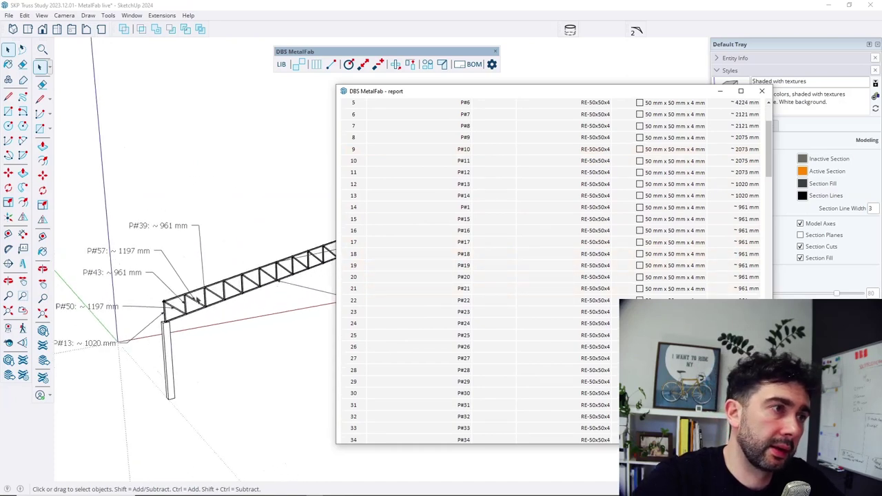
scroll(67, 319, up, 2)
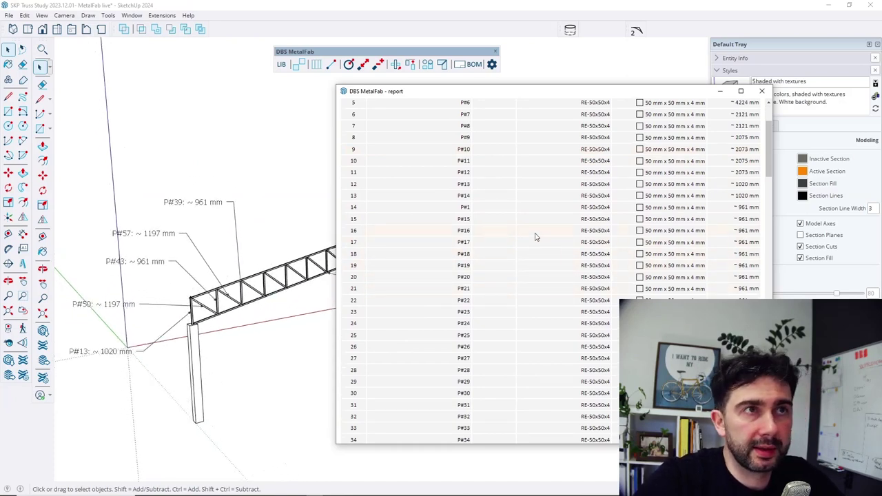
scroll(462, 158, up, 5)
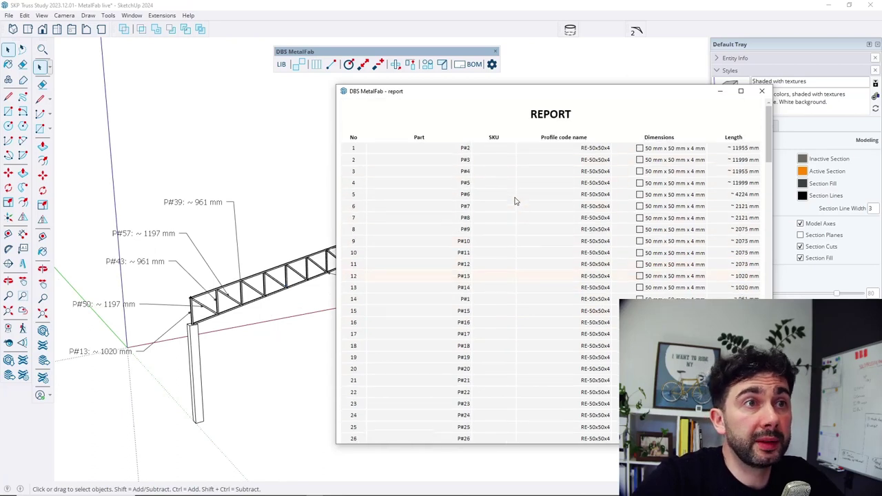
Open the MetalFab Properties and leave the numbering prefix P unchanged.
click(492, 64)
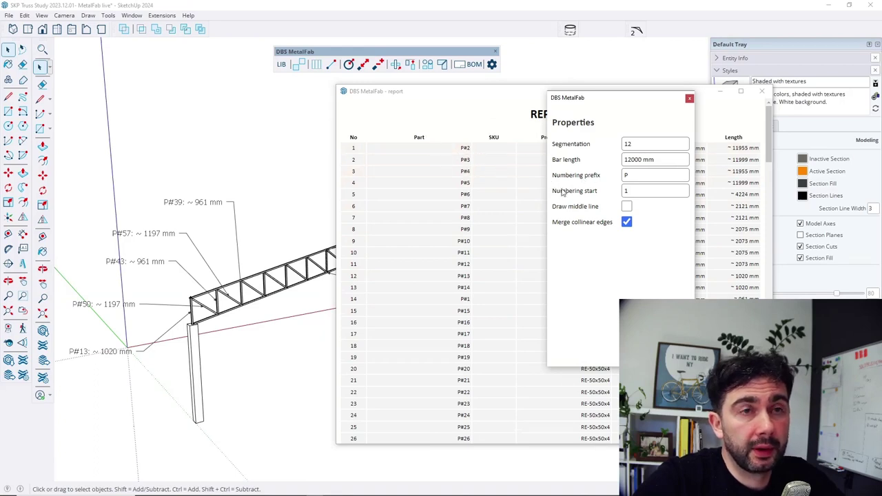
click(634, 176)
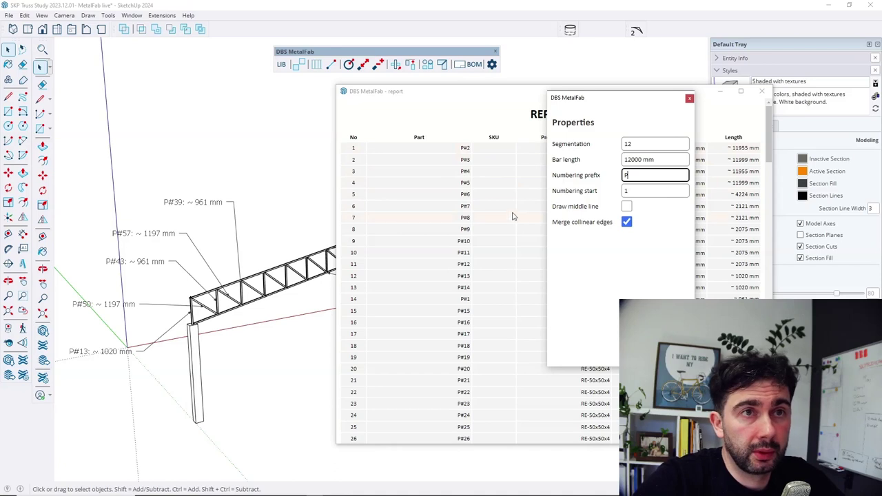
click(593, 283)
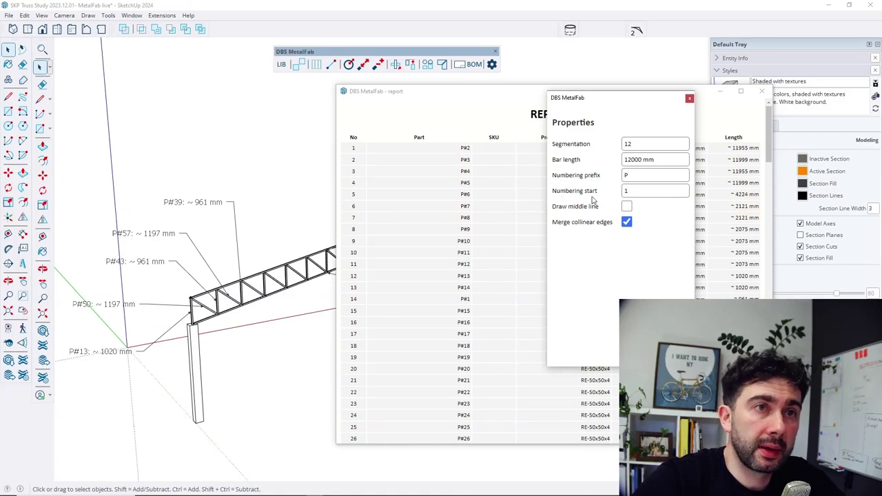
middle_drag(173, 310, 152, 311)
scroll(473, 169, down, 8)
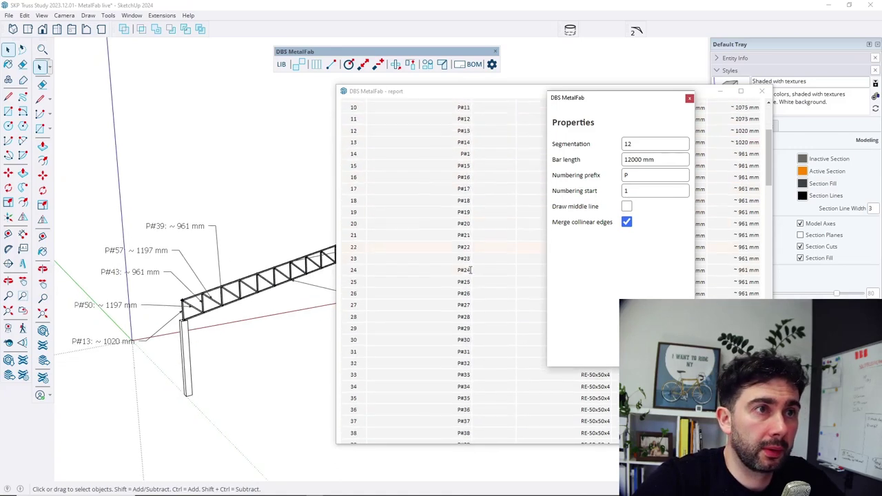
scroll(491, 365, down, 3)
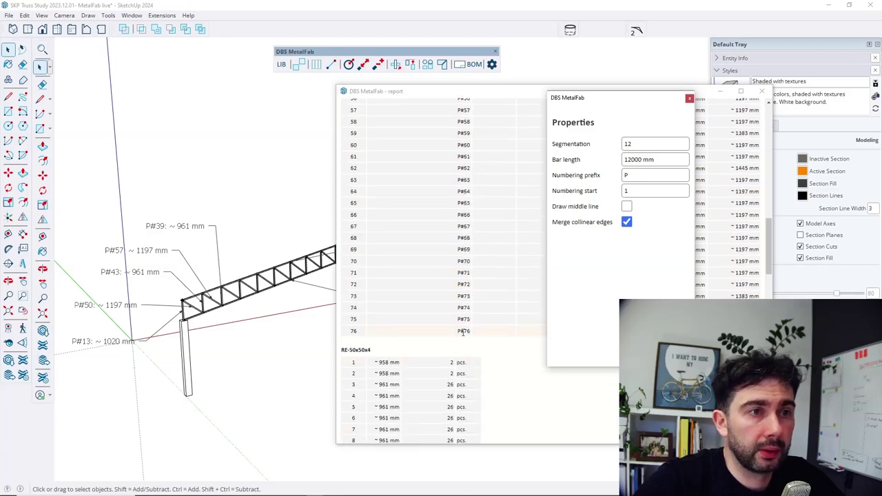
scroll(475, 324, down, 2)
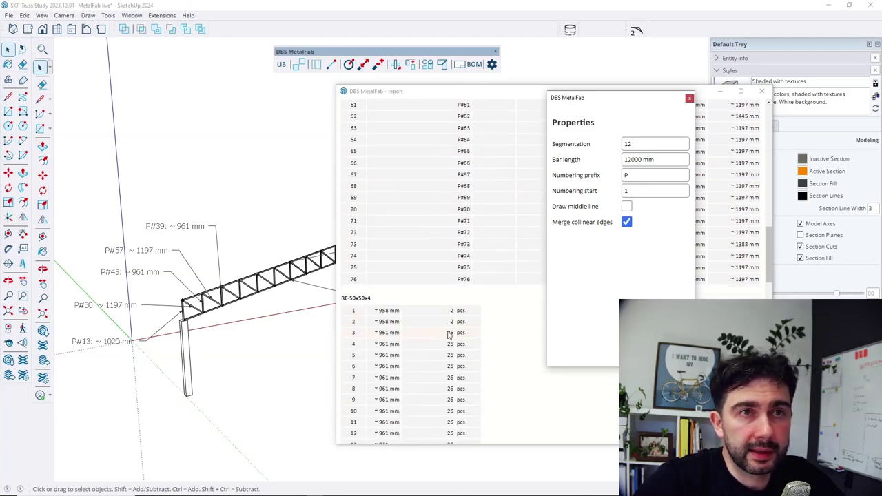
scroll(489, 289, up, 6)
scroll(483, 256, up, 7)
Change Numbering start to 100, confirm it, and close the Properties dialog.
click(637, 191)
text(00)
click(614, 283)
key(Escape)
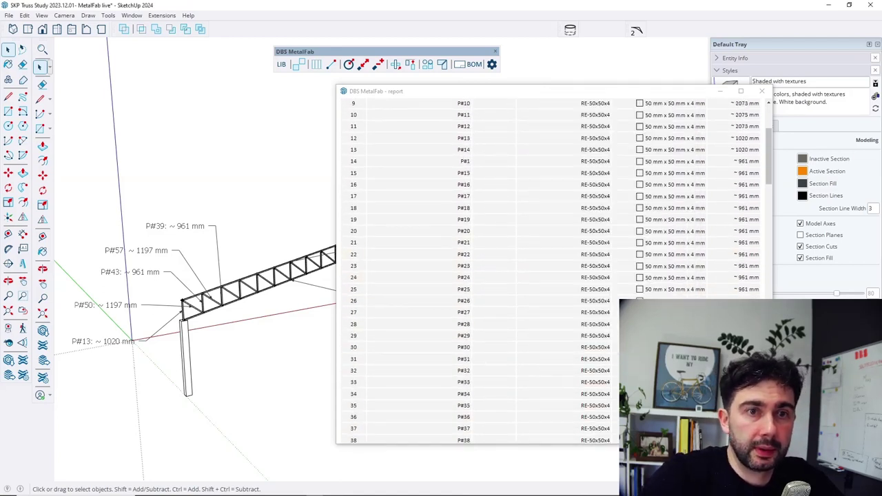
Close the report, delete all part info labels, and check the numbering properties.
click(761, 91)
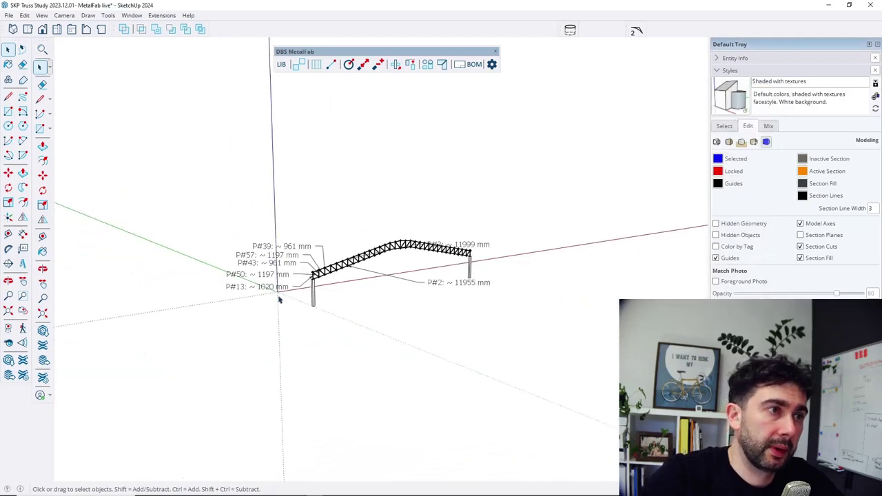
click(459, 64)
click(614, 152)
click(636, 70)
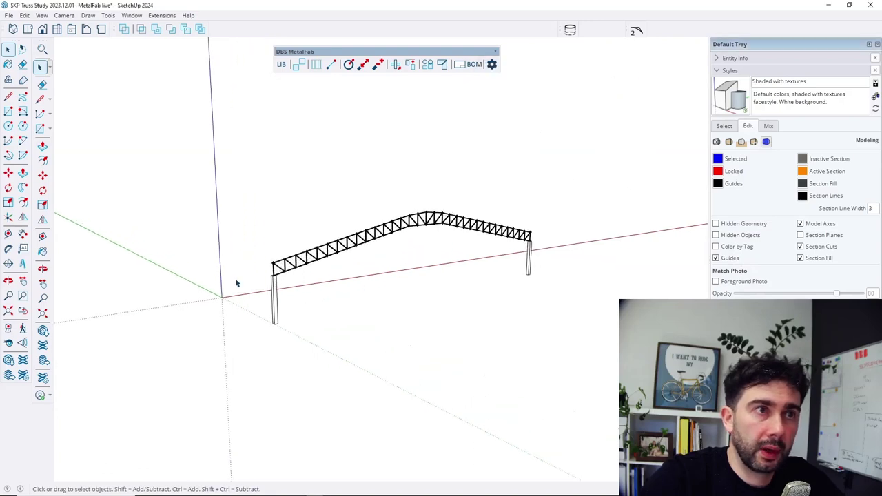
click(491, 64)
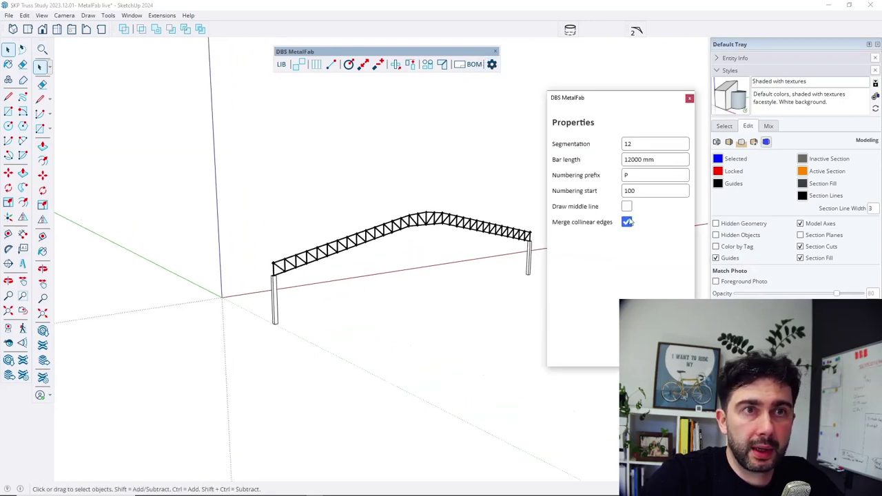
click(689, 99)
Copy the truss with its columns along the green axis and generate a fresh BOM report.
middle_drag(244, 319, 360, 301)
drag(259, 180, 538, 380)
key(m)
click(360, 275)
key(ctrl)
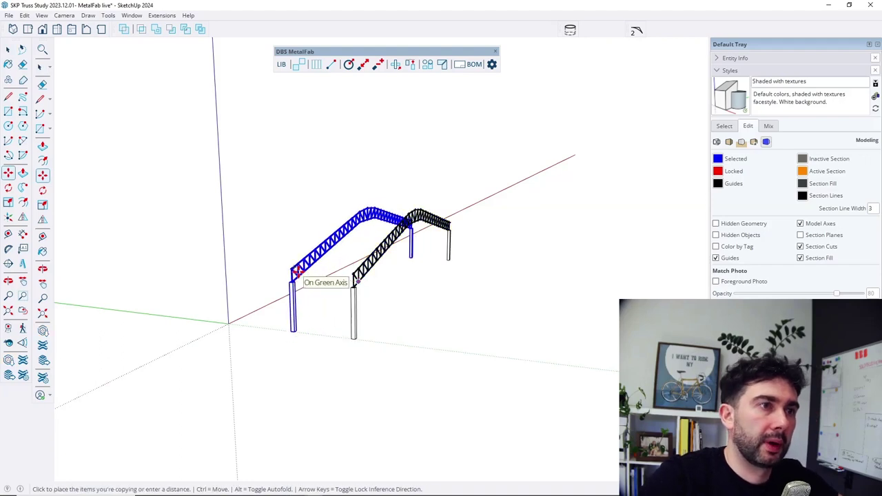
key(space)
click(422, 303)
middle_drag(425, 307, 277, 394)
click(474, 64)
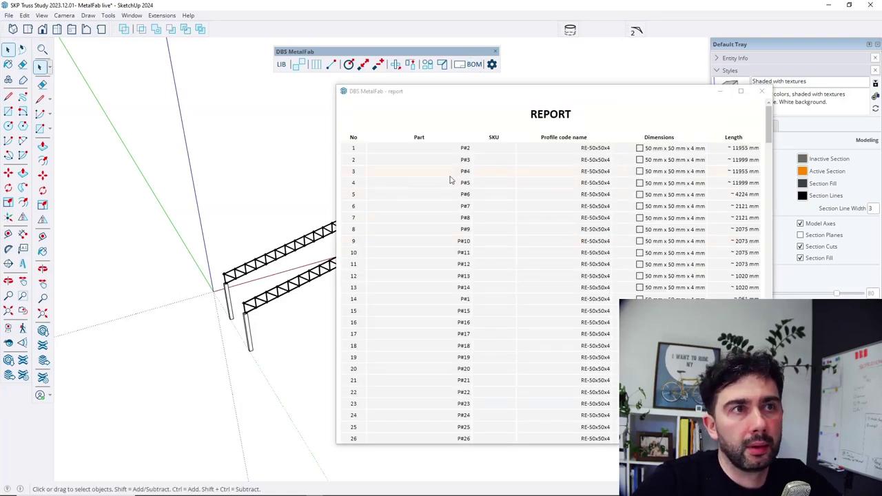
Select both trusses' end posts and top chords and add info labels to them.
scroll(478, 246, down, 5)
middle_drag(286, 301, 262, 289)
scroll(260, 289, up, 2)
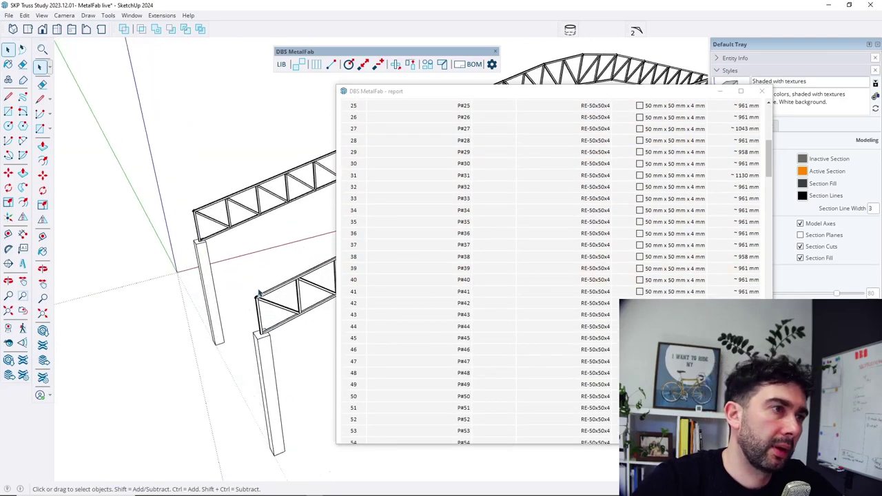
middle_drag(199, 258, 227, 237)
click(194, 218)
ctrl+click(274, 315)
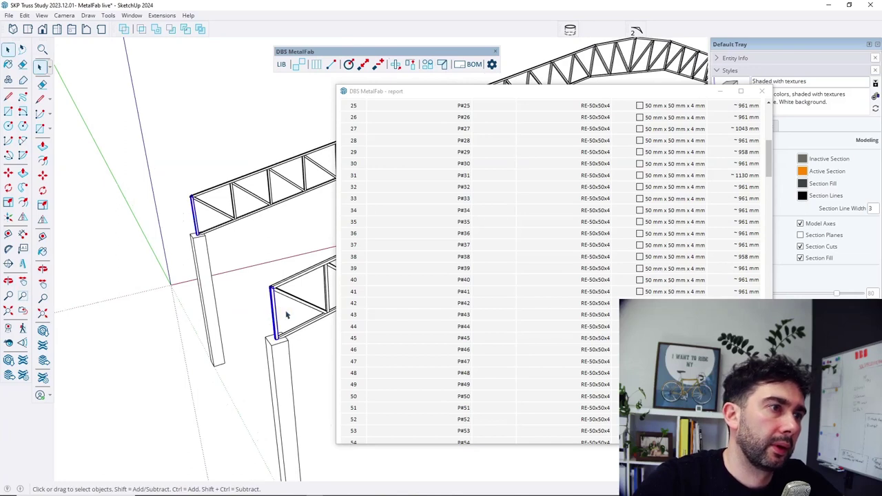
ctrl+click(217, 190)
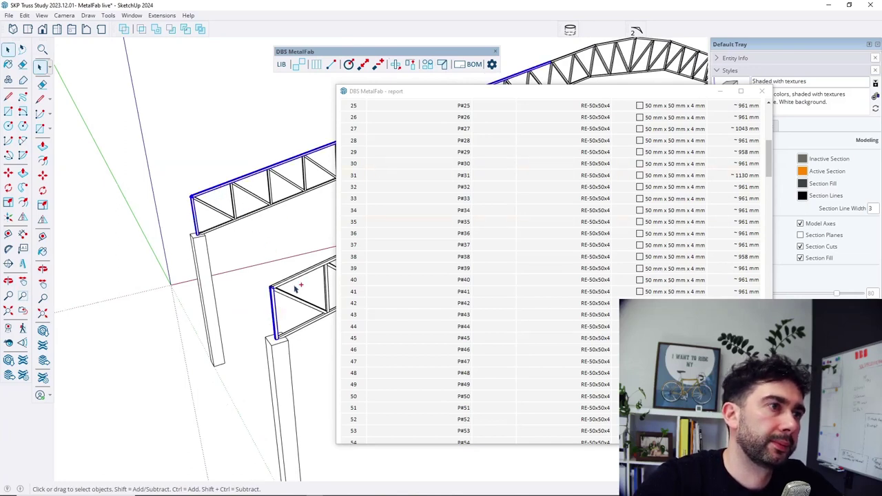
ctrl+click(303, 277)
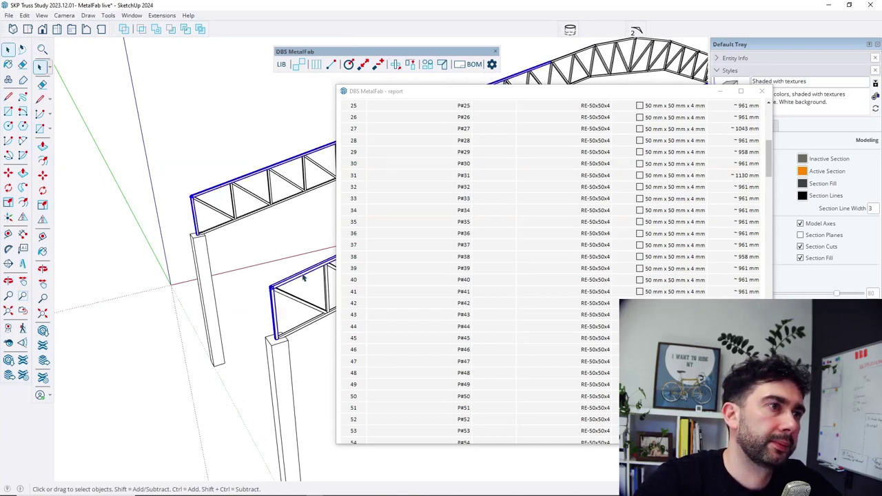
click(466, 64)
click(613, 134)
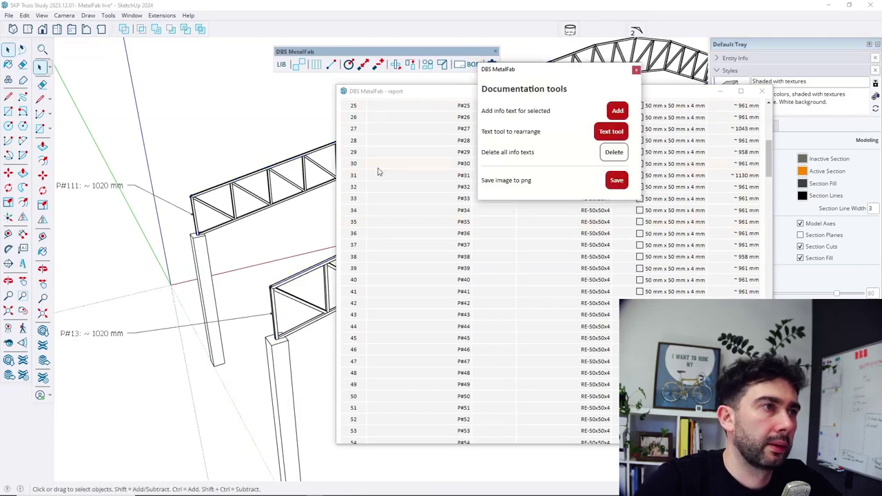
Orbit the model to check the ~1020 mm labels P#13 and P#111.
middle_drag(147, 220, 158, 271)
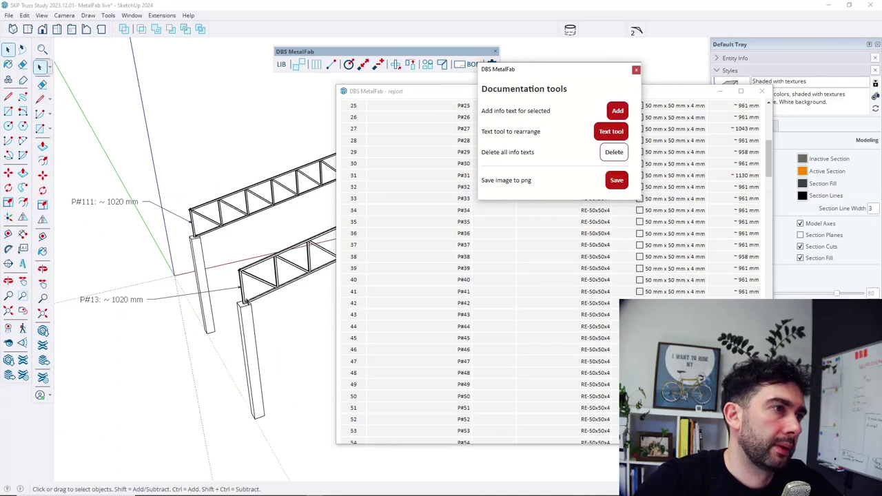
middle_drag(164, 331, 75, 314)
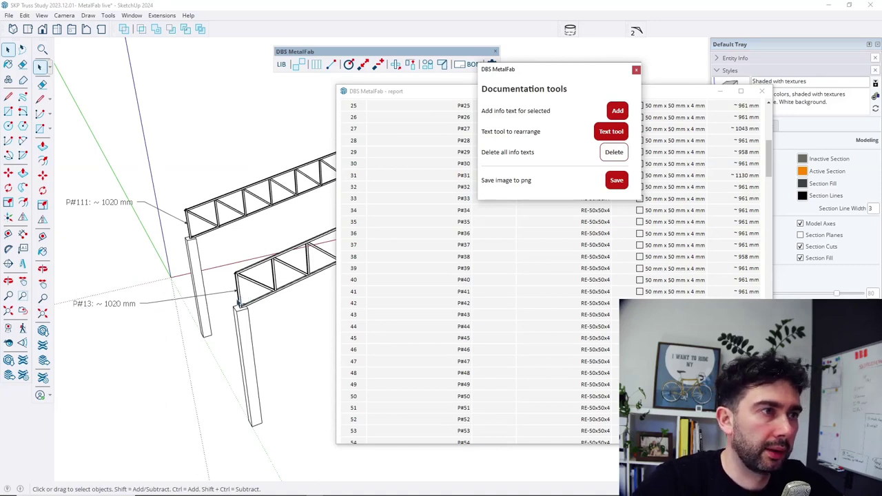
middle_drag(171, 245, 86, 226)
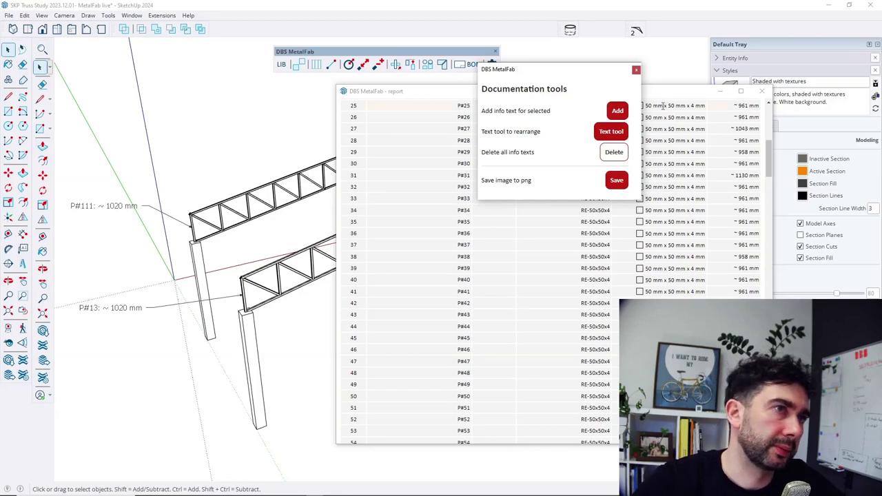
Close the Documentation tools and scroll through the parts list and length summary.
click(635, 70)
scroll(434, 240, down, 10)
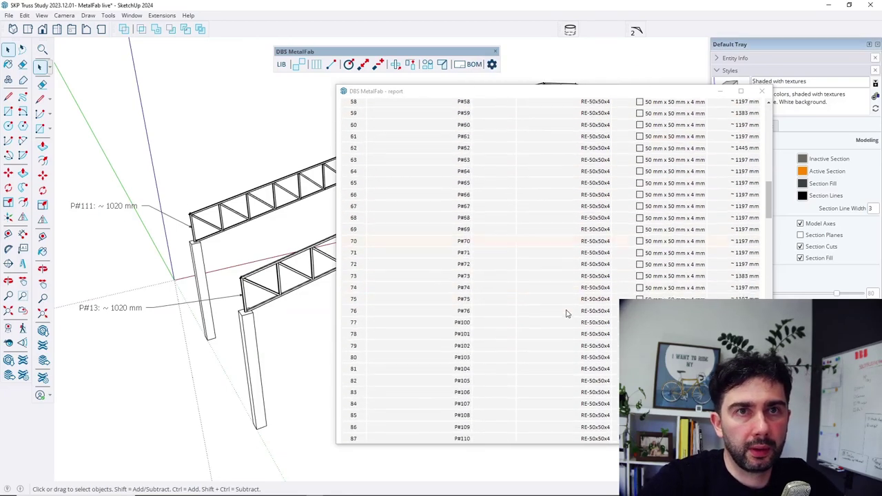
scroll(566, 313, down, 20)
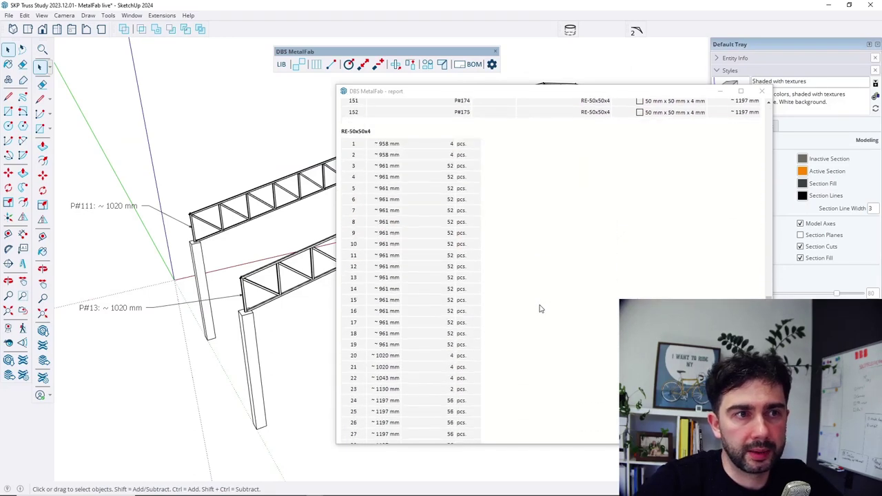
scroll(540, 307, down, 3)
scroll(540, 306, up, 6)
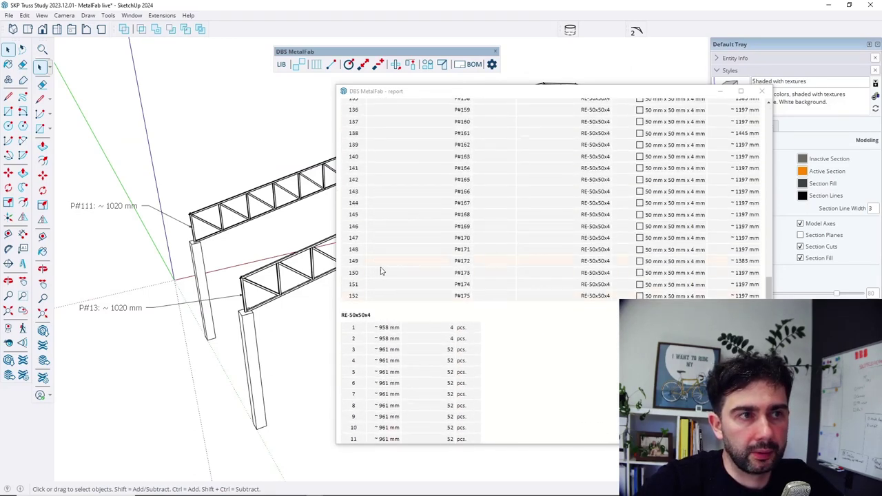
scroll(520, 324, down, 3)
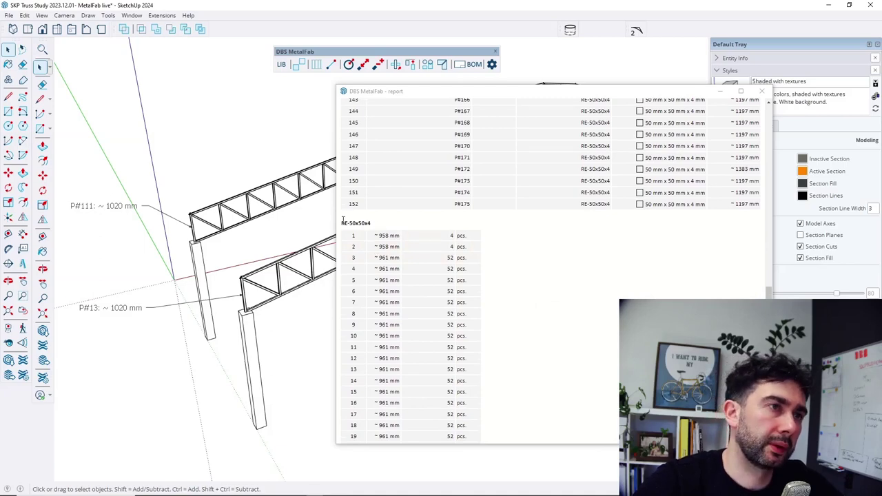
scroll(571, 279, down, 15)
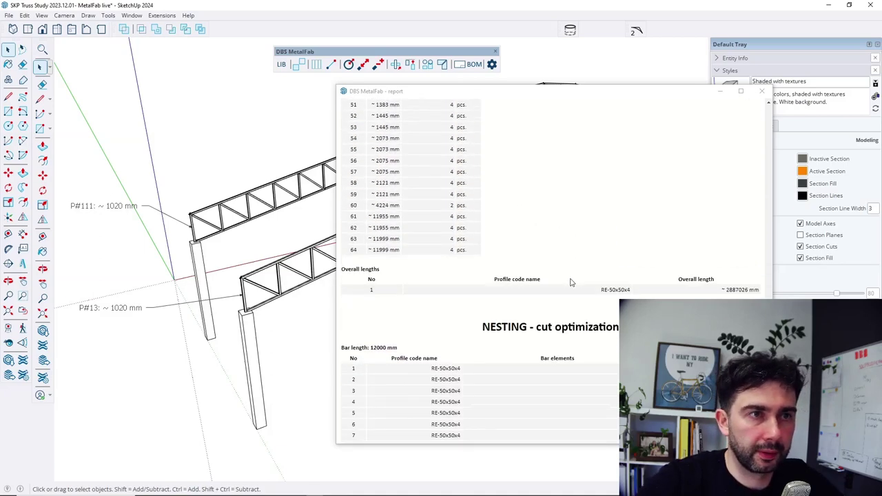
scroll(567, 286, down, 5)
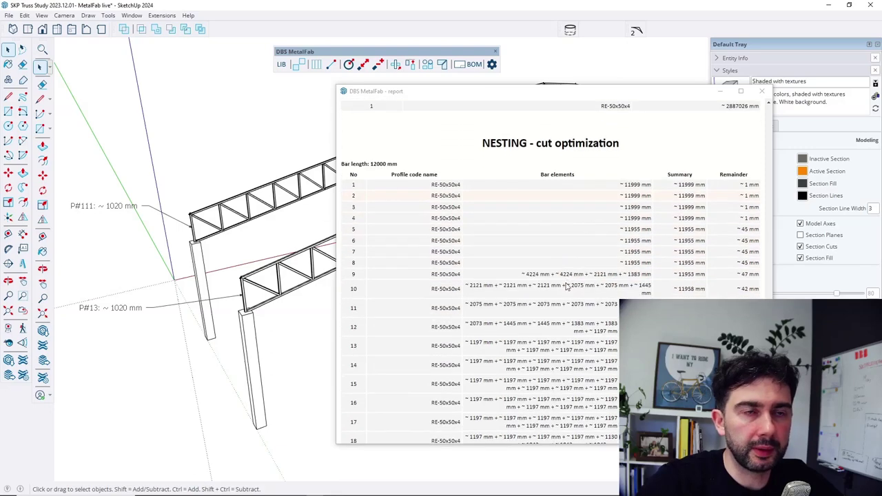
Scroll to the NESTING table and Bars summary, highlighting the RE-50x50x4 profile.
scroll(520, 230, up, 2)
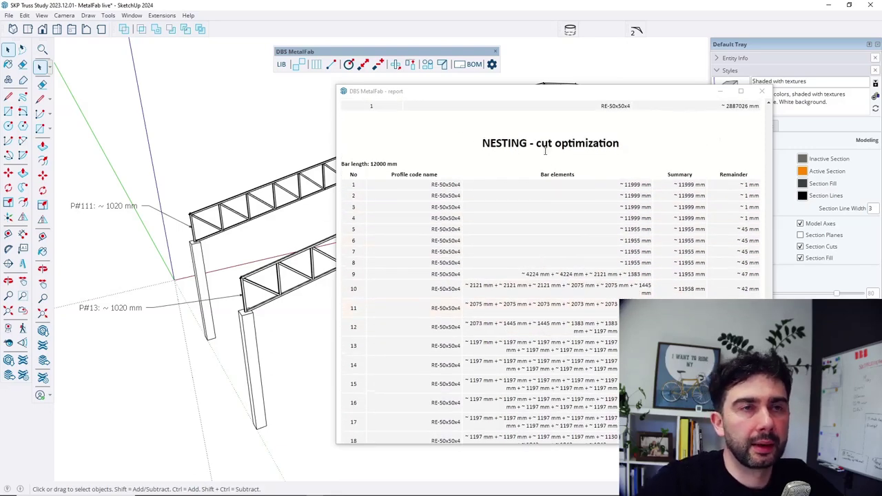
scroll(505, 209, down, 2)
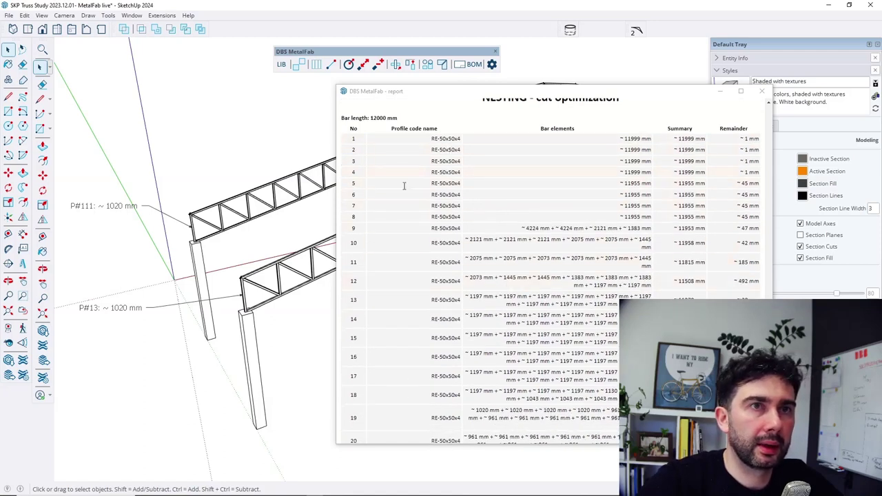
scroll(379, 169, up, 2)
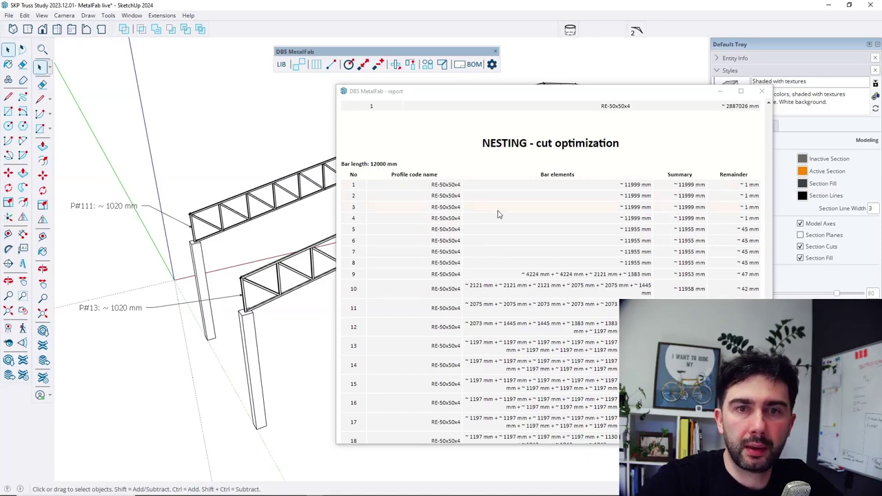
scroll(497, 260, down, 2)
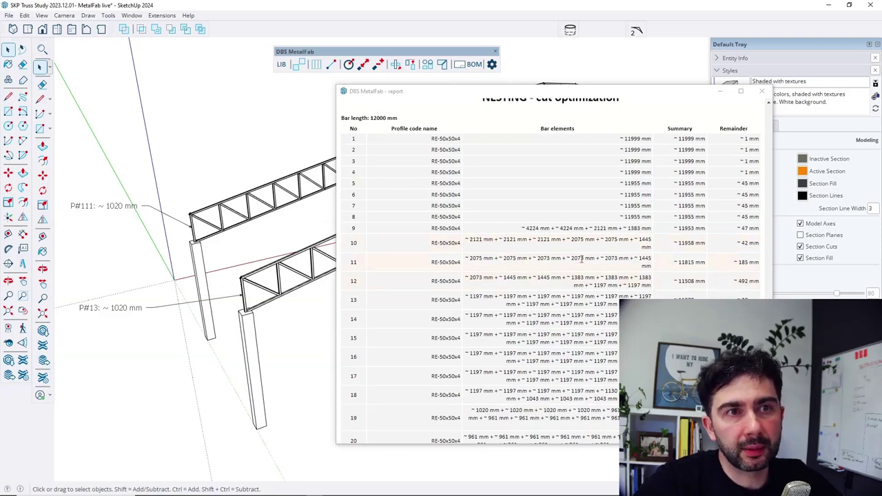
scroll(581, 259, down, 4)
scroll(591, 285, down, 2)
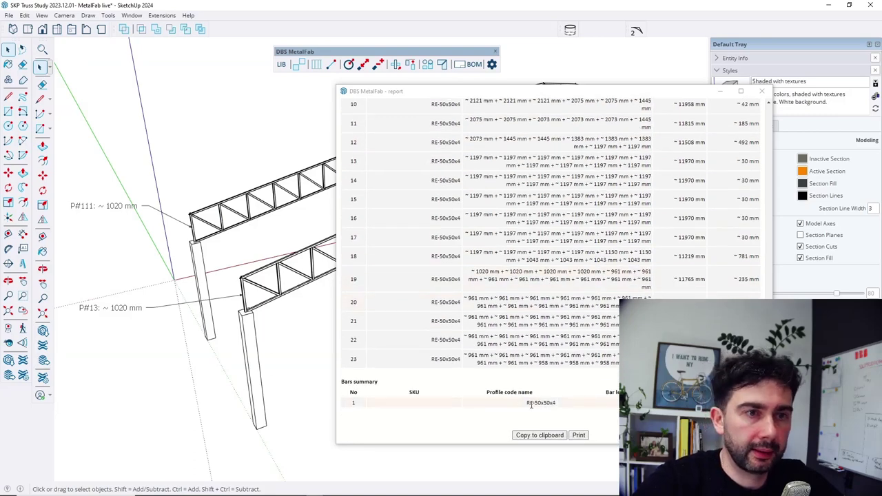
drag(526, 407, 559, 403)
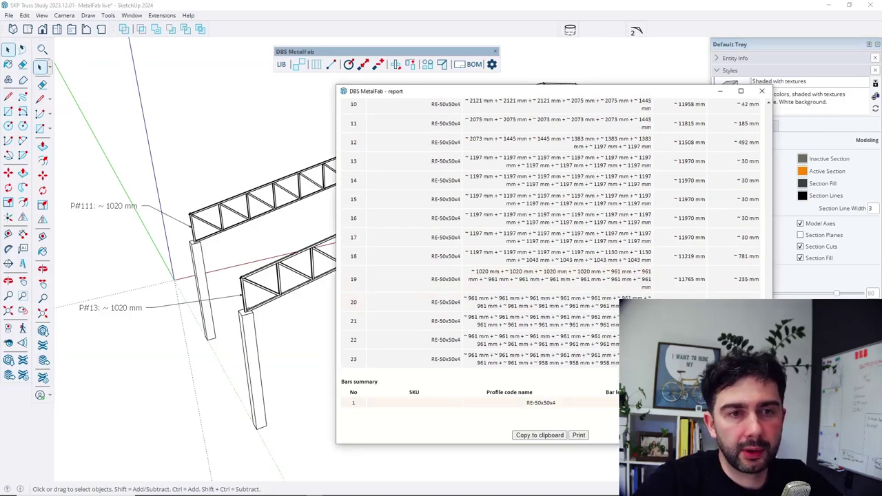
mouse_move(125, 328)
middle_down()
mouse_move(122, 336)
mouse_move(215, 338)
mouse_move(173, 266)
mouse_move(250, 205)
mouse_move(181, 287)
mouse_move(221, 264)
mouse_move(235, 282)
middle_up()
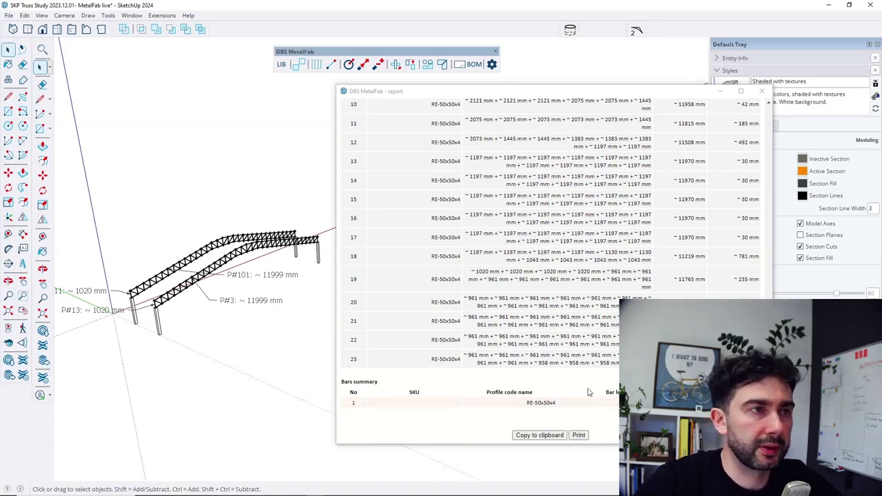
middle_drag(191, 328, 212, 324)
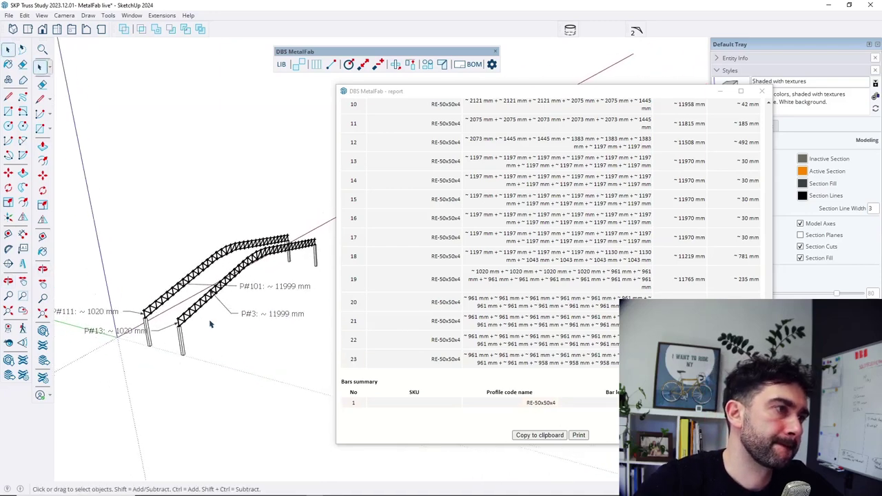
Close the report window and orbit out to see the whole model.
click(761, 91)
middle_drag(644, 161, 572, 255)
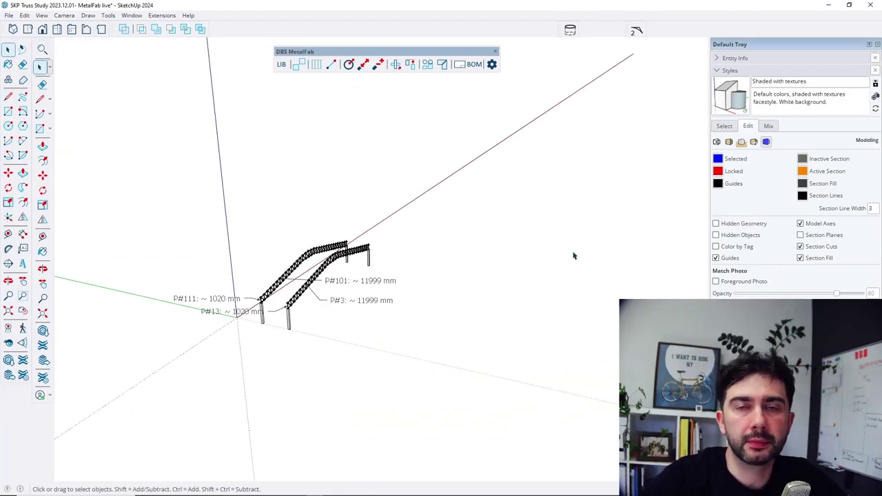
scroll(273, 300, up, 5)
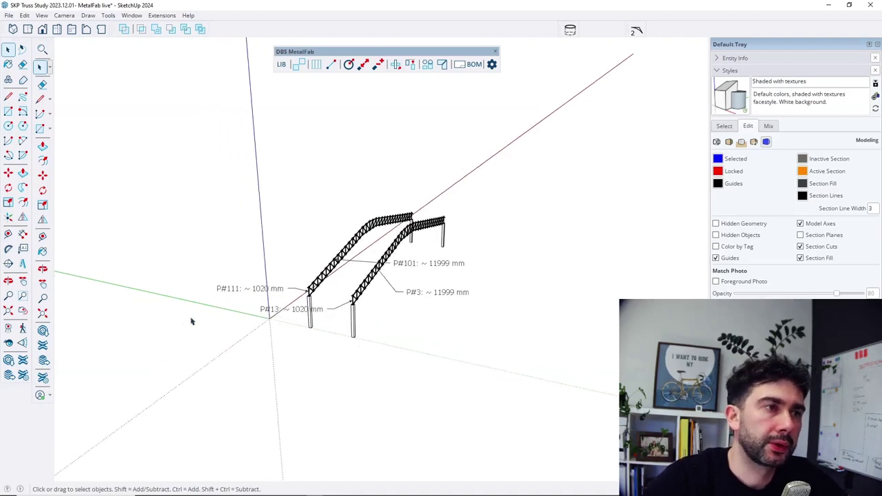
mouse_move(260, 440)
middle_down()
mouse_move(437, 255)
mouse_move(272, 358)
mouse_move(346, 125)
middle_up()
Check the MetalFab version (1.4) in Extensions > DBS > MetalFab > About, then close it.
click(161, 15)
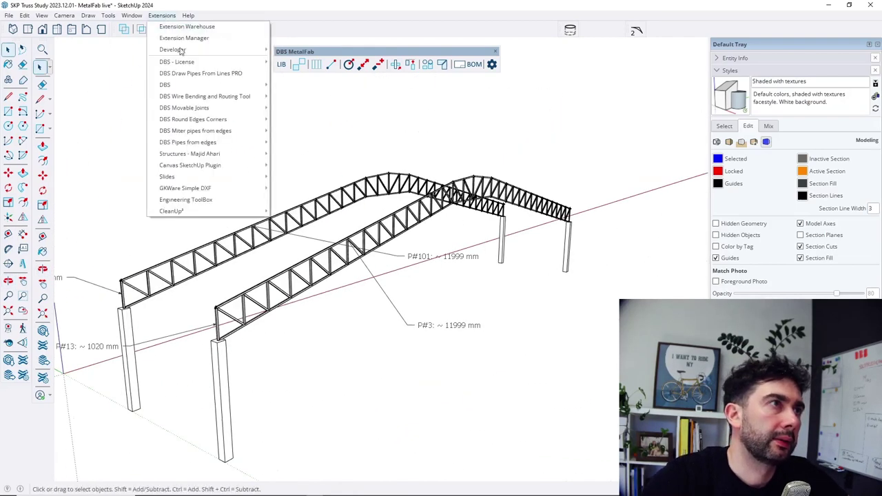
mouse_move(169, 84)
mouse_move(296, 164)
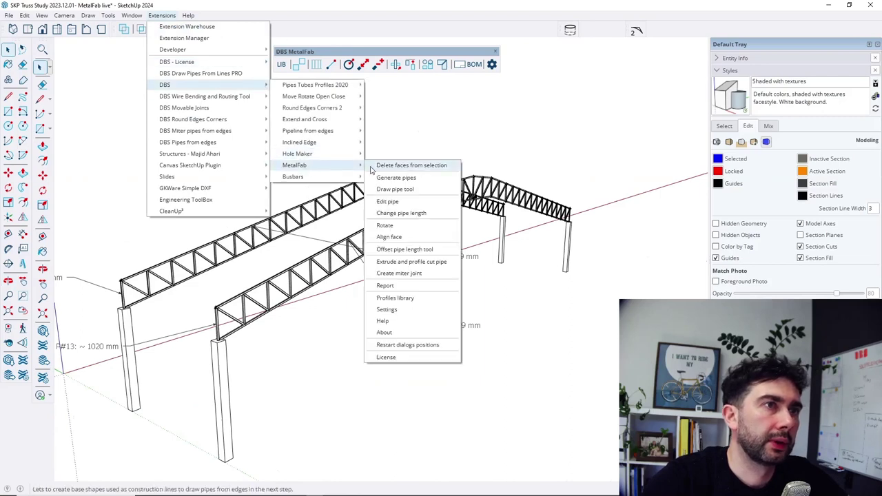
click(385, 332)
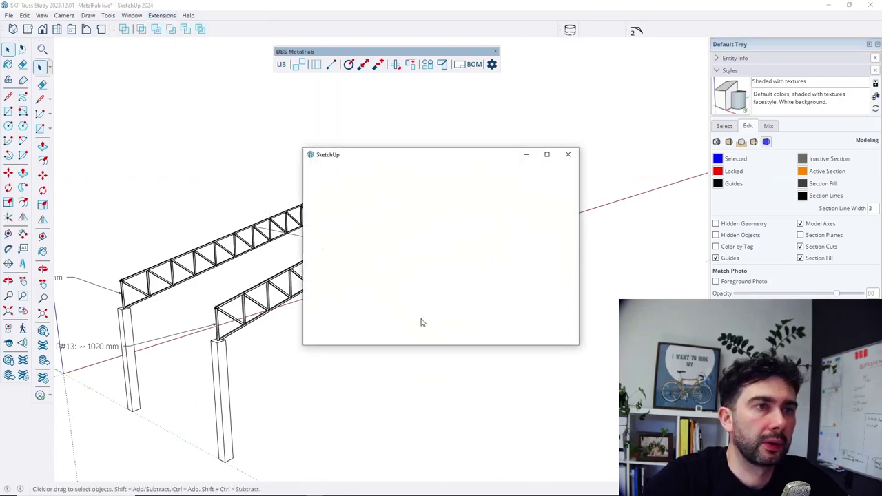
drag(347, 199, 317, 198)
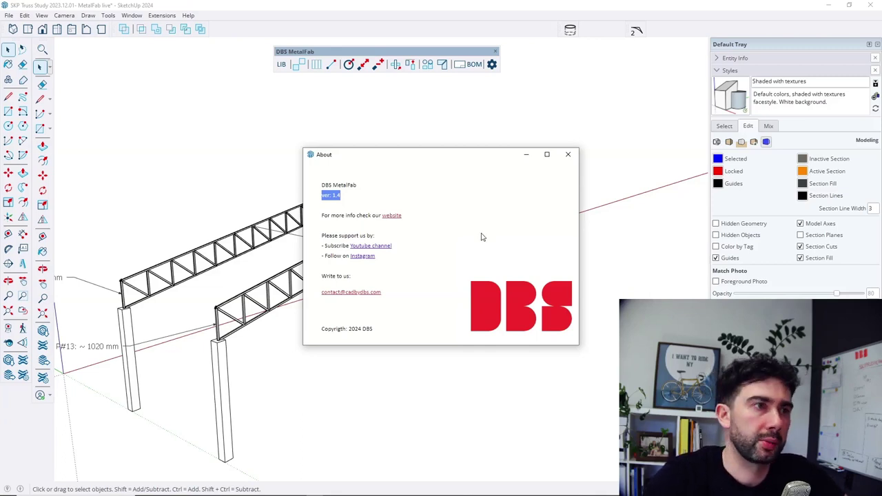
click(568, 154)
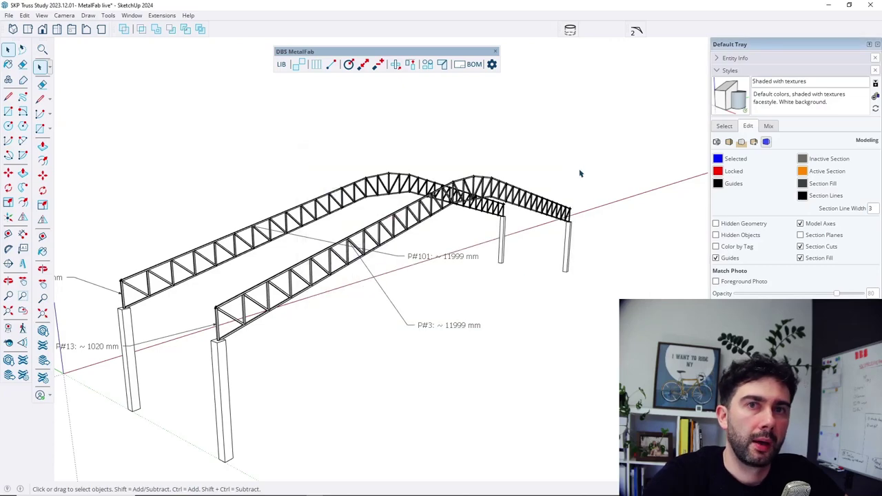